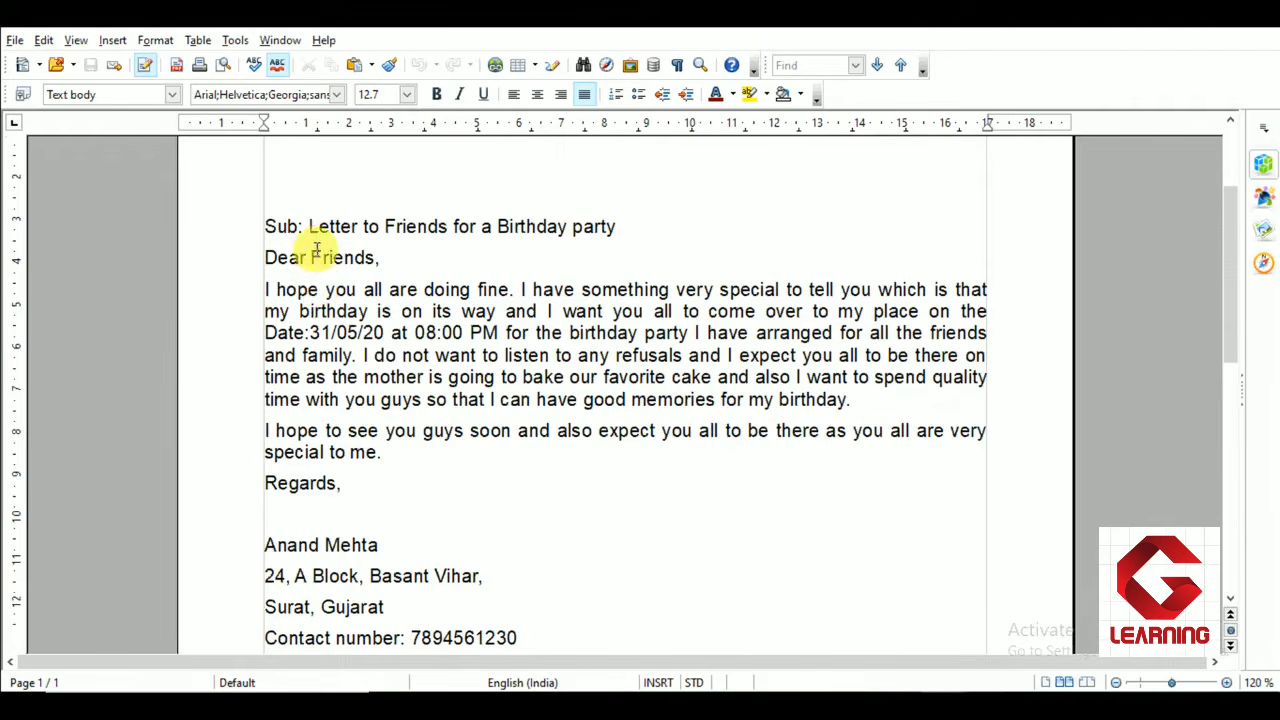
left_click_drag(264, 226, 546, 584)
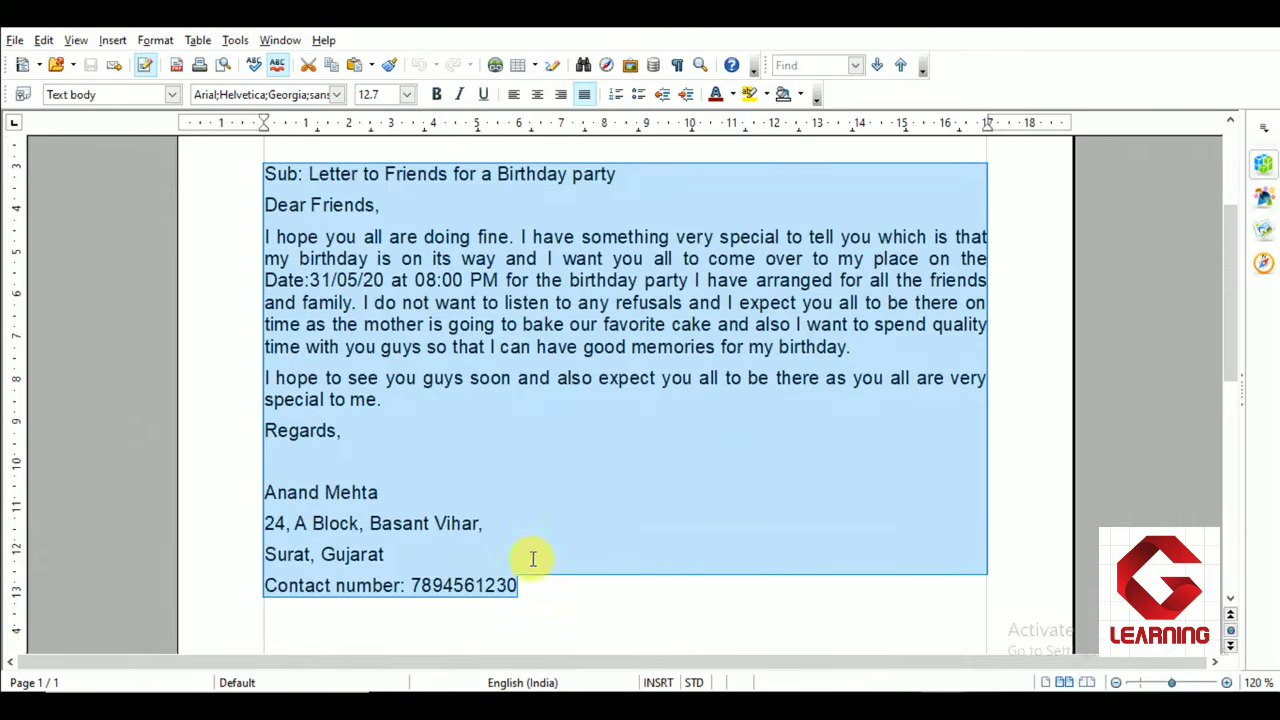
scroll(400, 435, "up", 1)
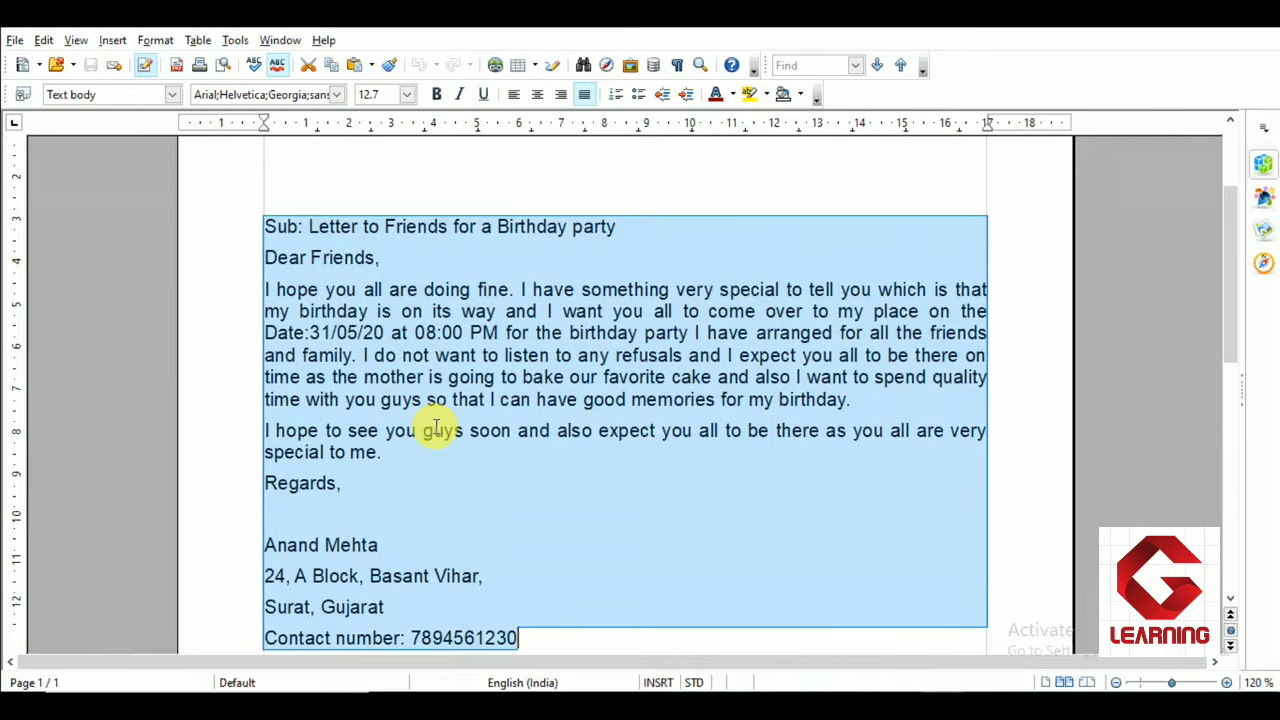
left_click(334, 256)
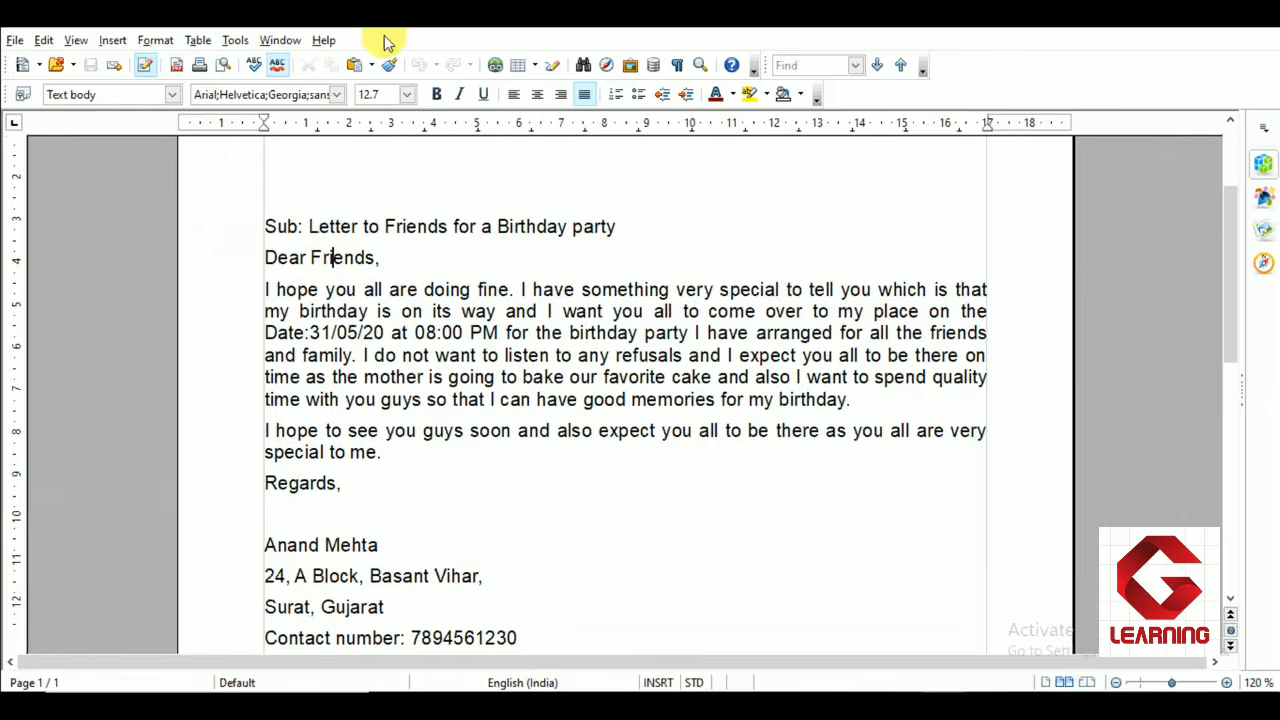
Start the Mail Merge Wizard using the current document and choose Letter as the document type
left_click(235, 41)
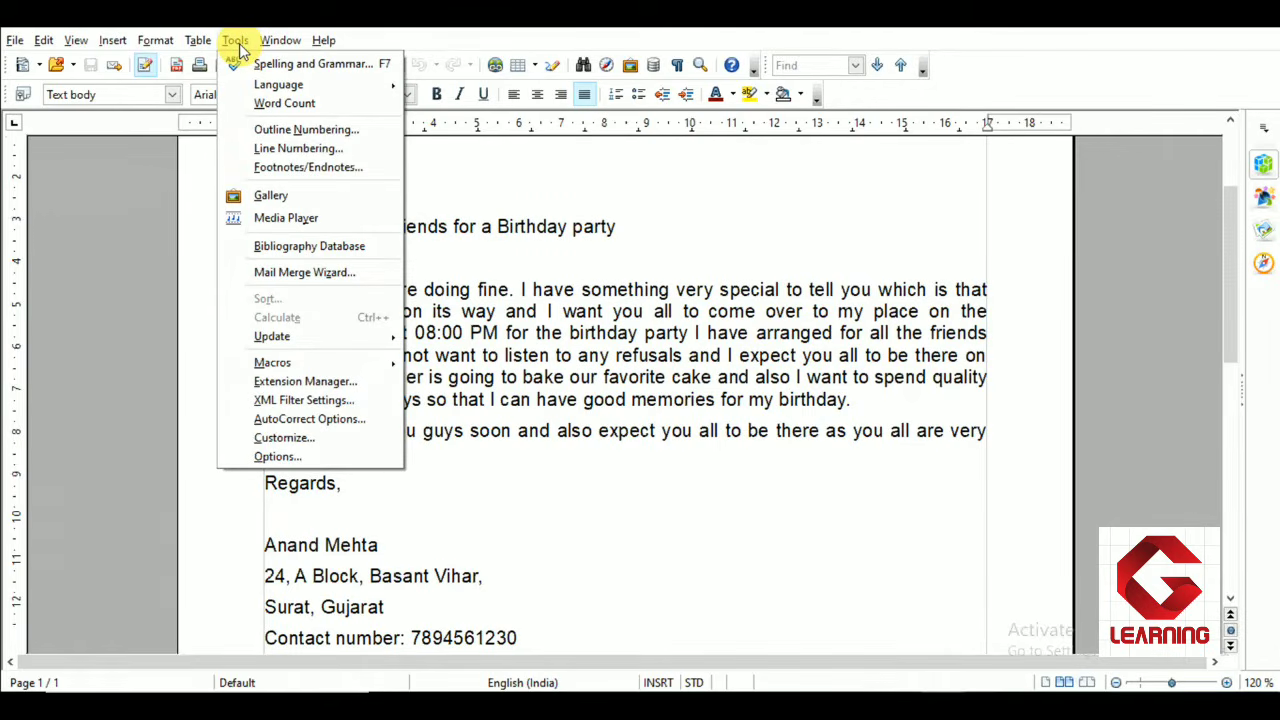
left_click(240, 276)
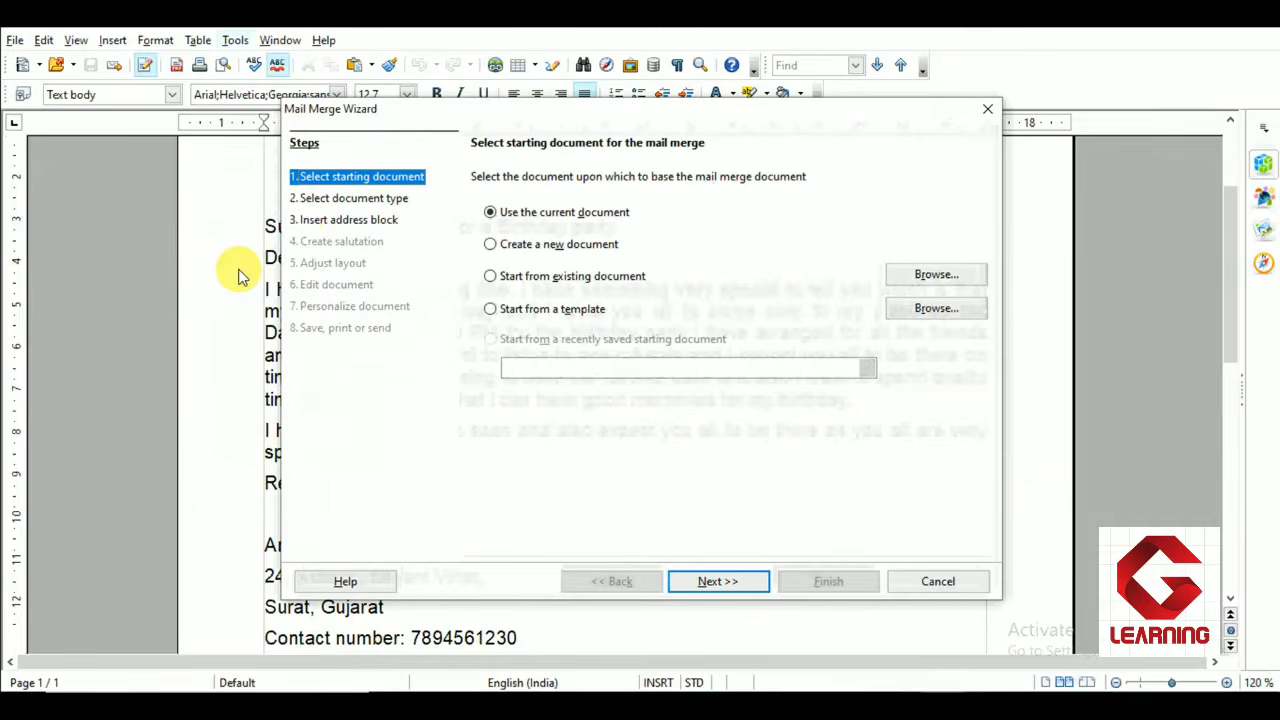
left_click_drag(477, 116, 450, 120)
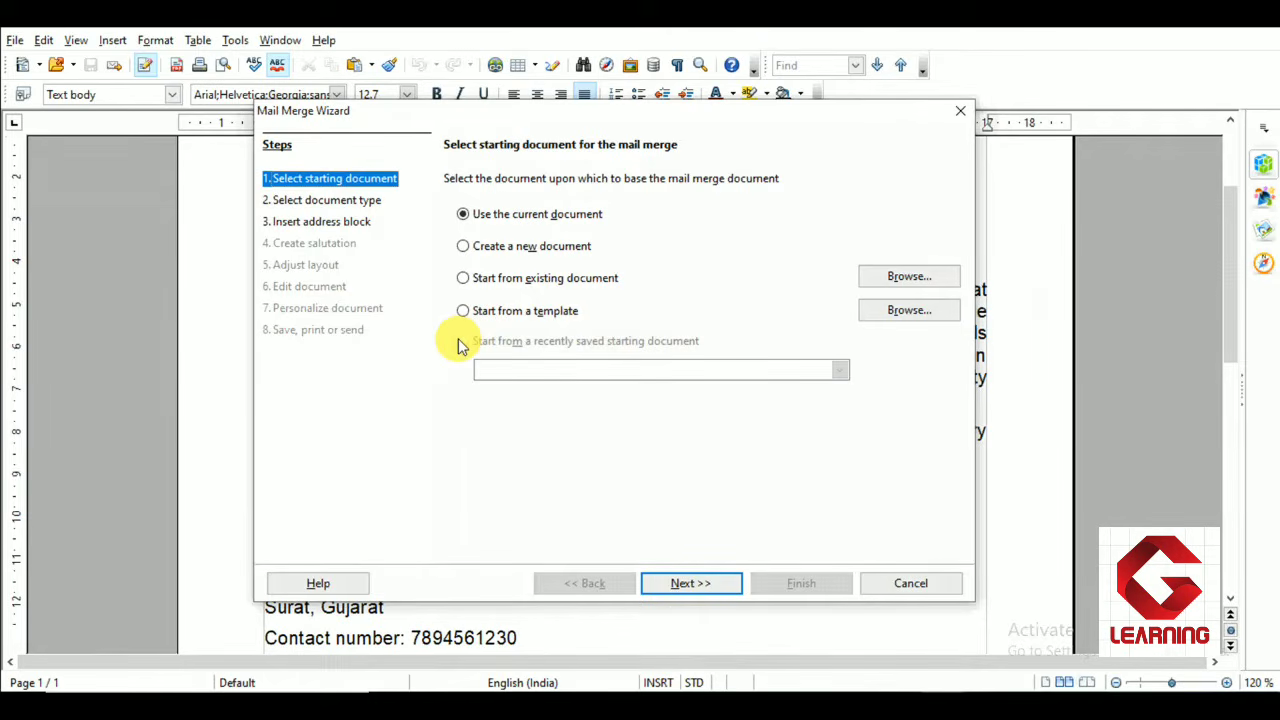
left_click(482, 216)
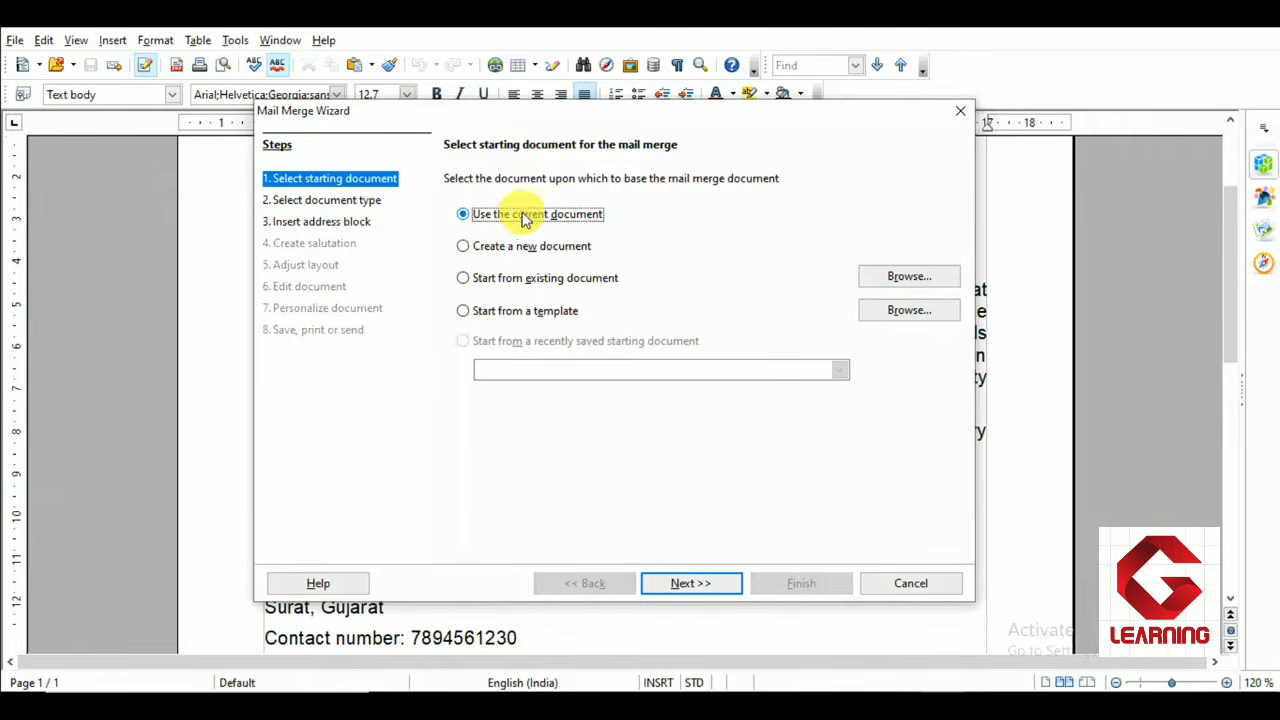
left_click(680, 590)
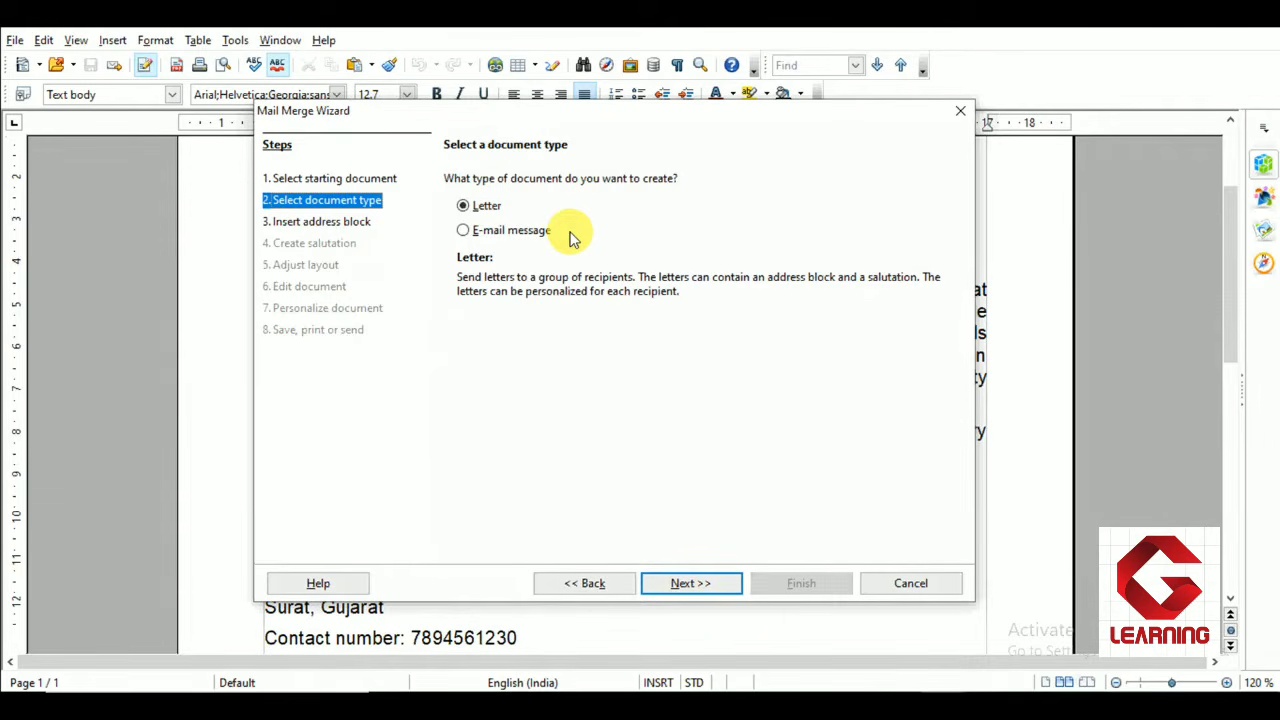
left_click(488, 208)
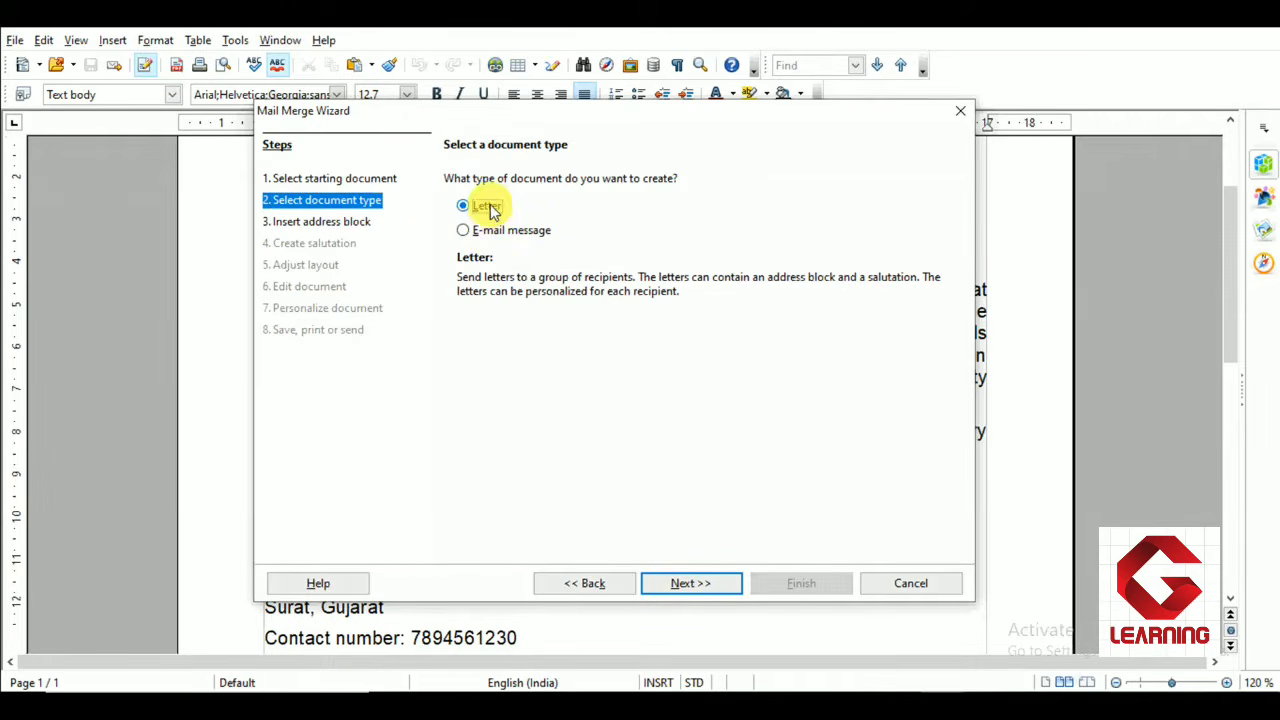
left_click(713, 585)
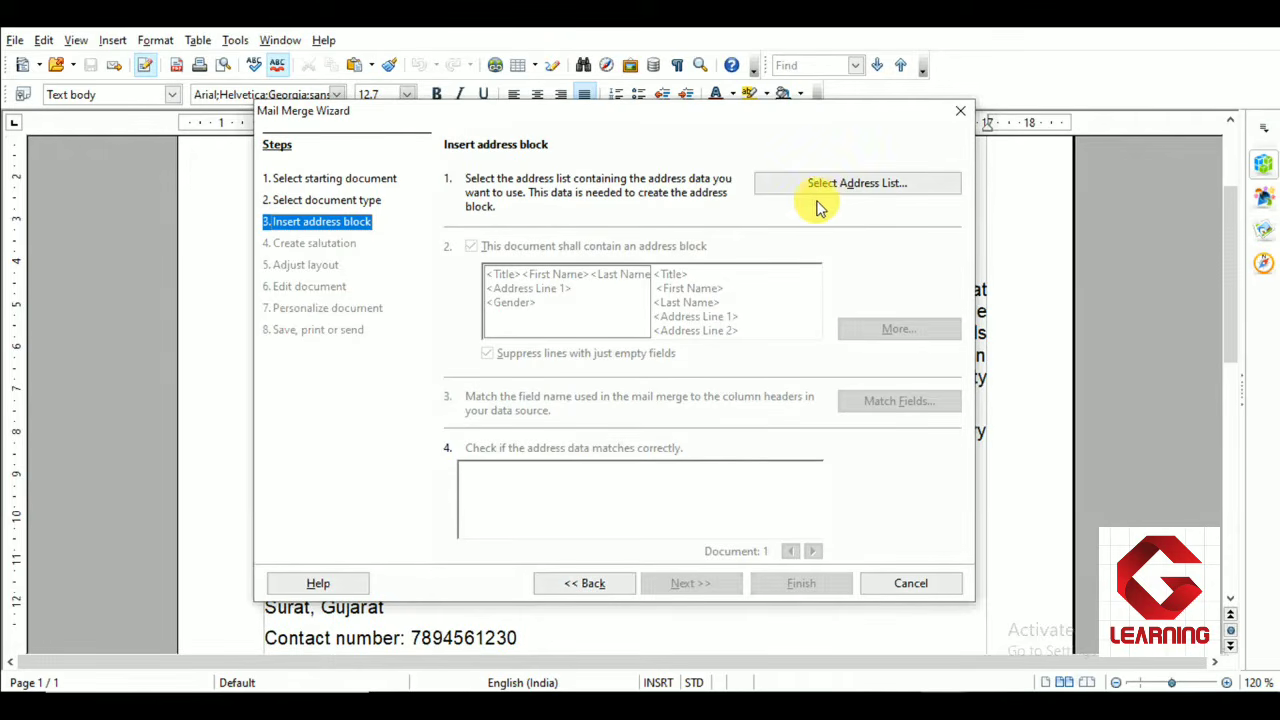
Open the address list selection for the address block and create a new address list
left_click(910, 185)
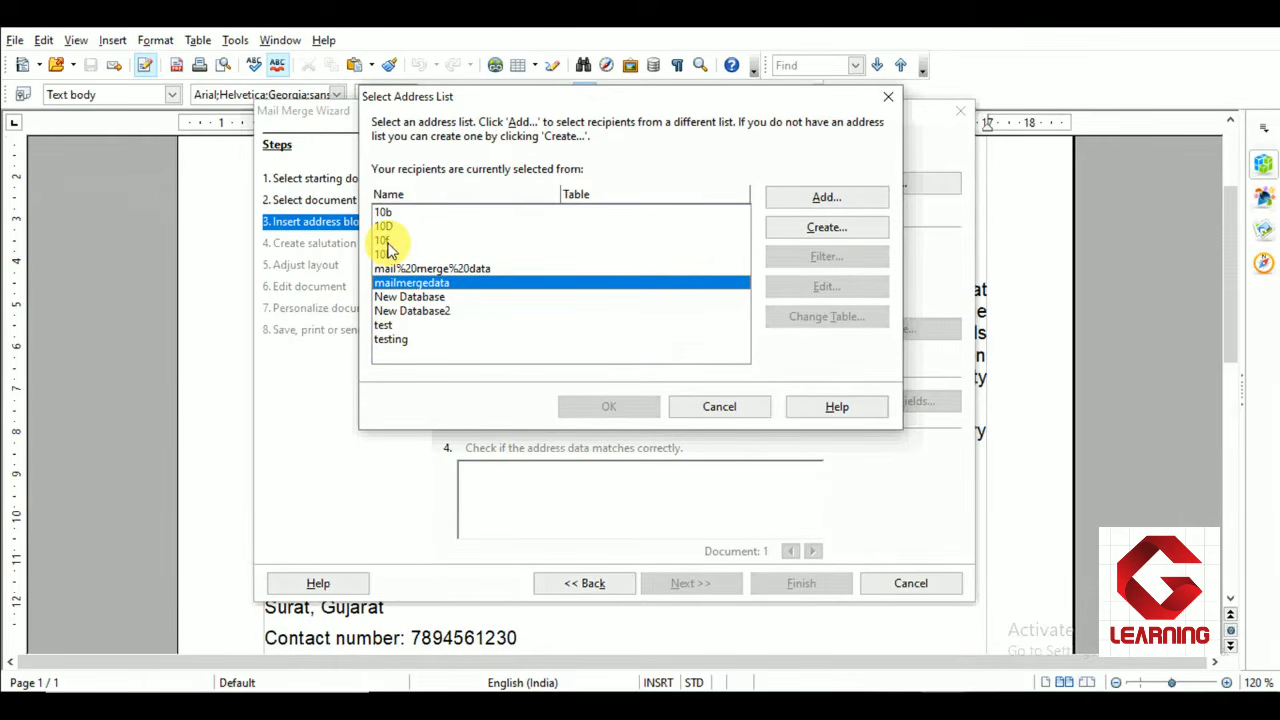
left_click(388, 241)
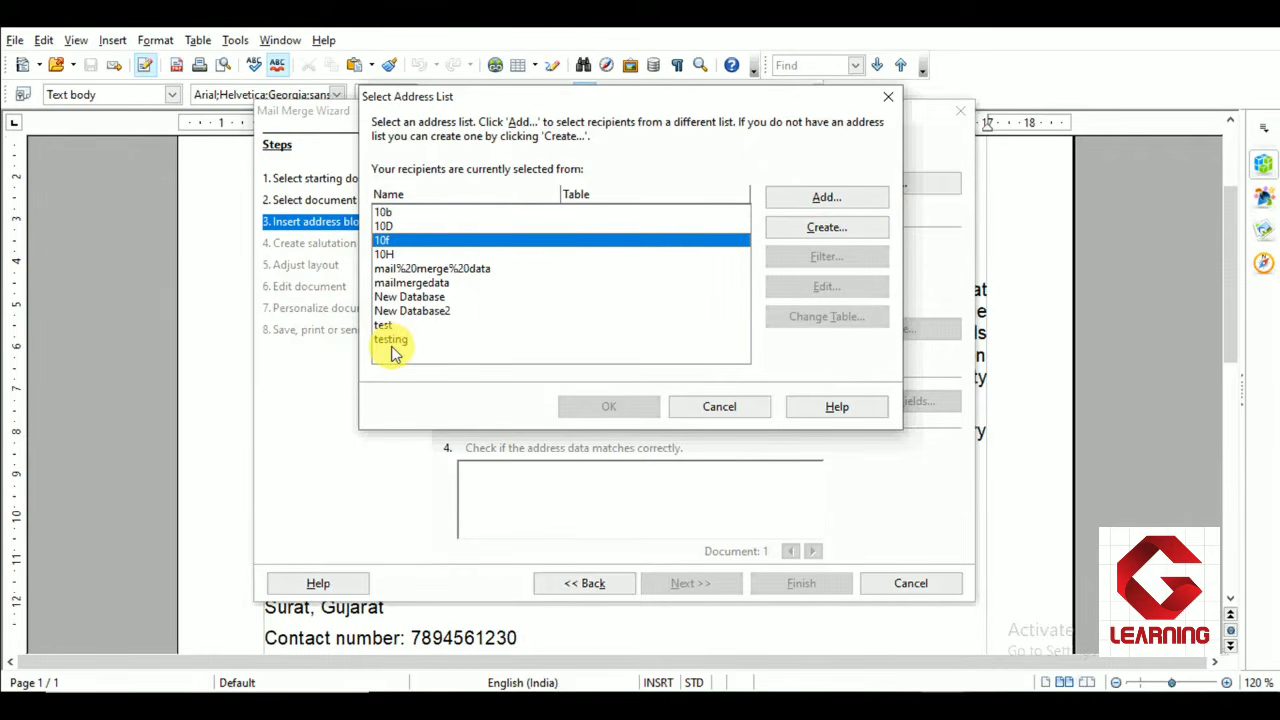
left_click(849, 229)
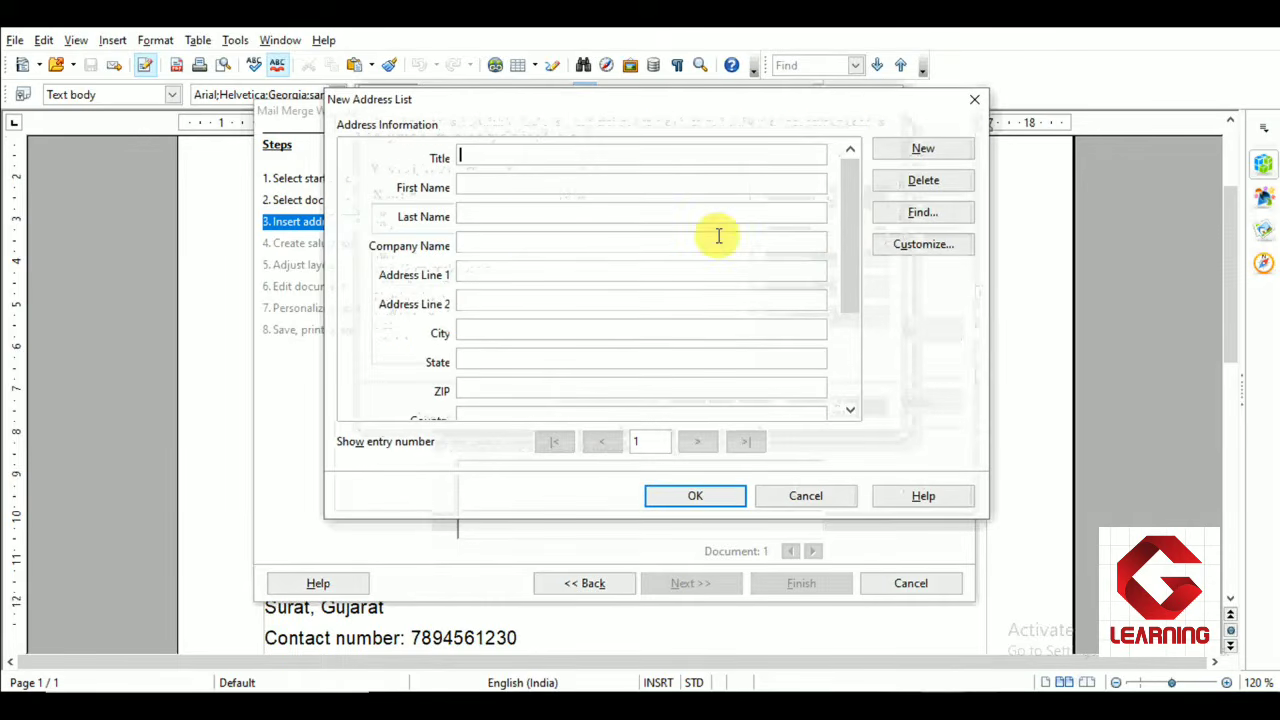
left_click_drag(557, 100, 561, 82)
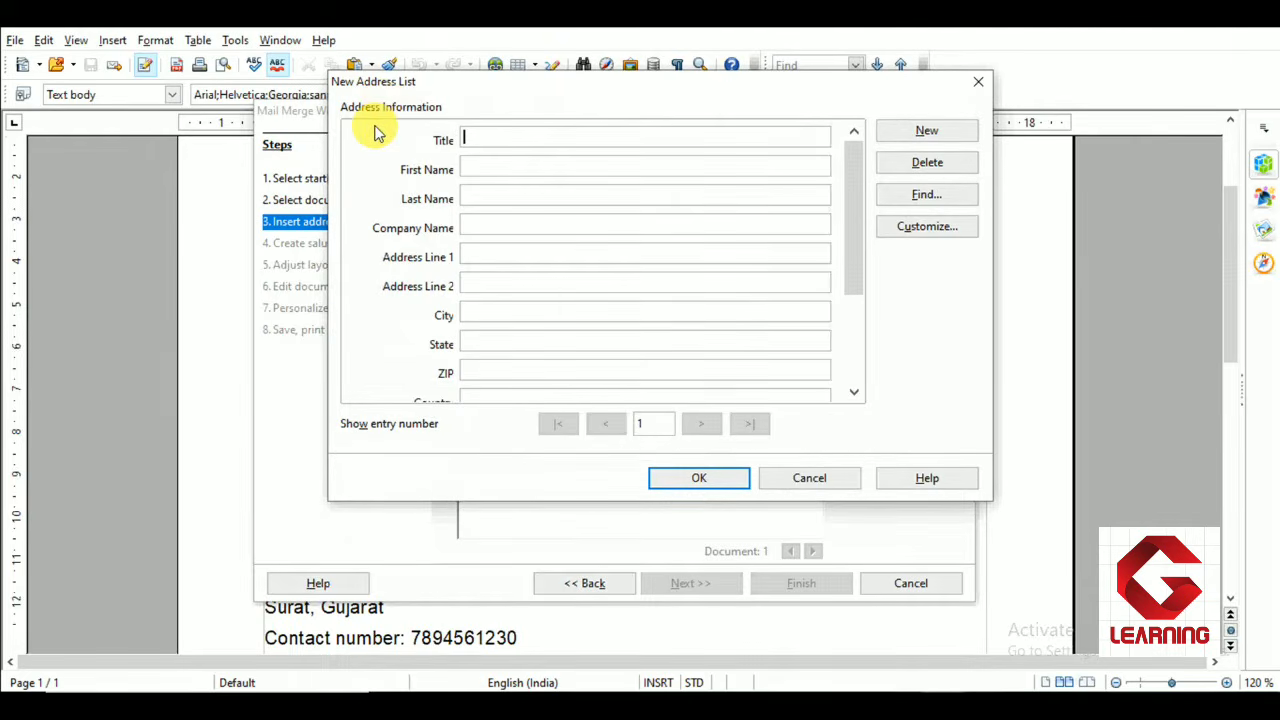
mouse_move(858, 191)
left_mouse_down()
mouse_move(863, 331)
mouse_move(862, 195)
left_mouse_up()
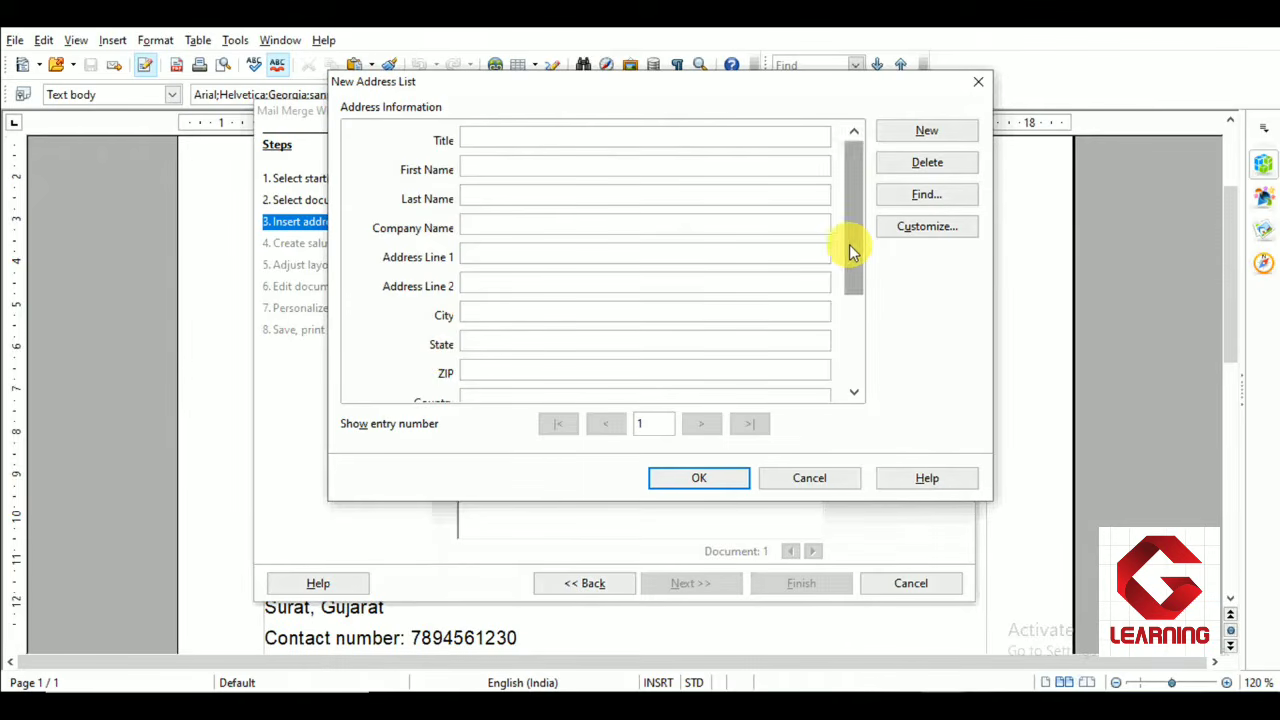
left_click_drag(849, 244, 862, 218)
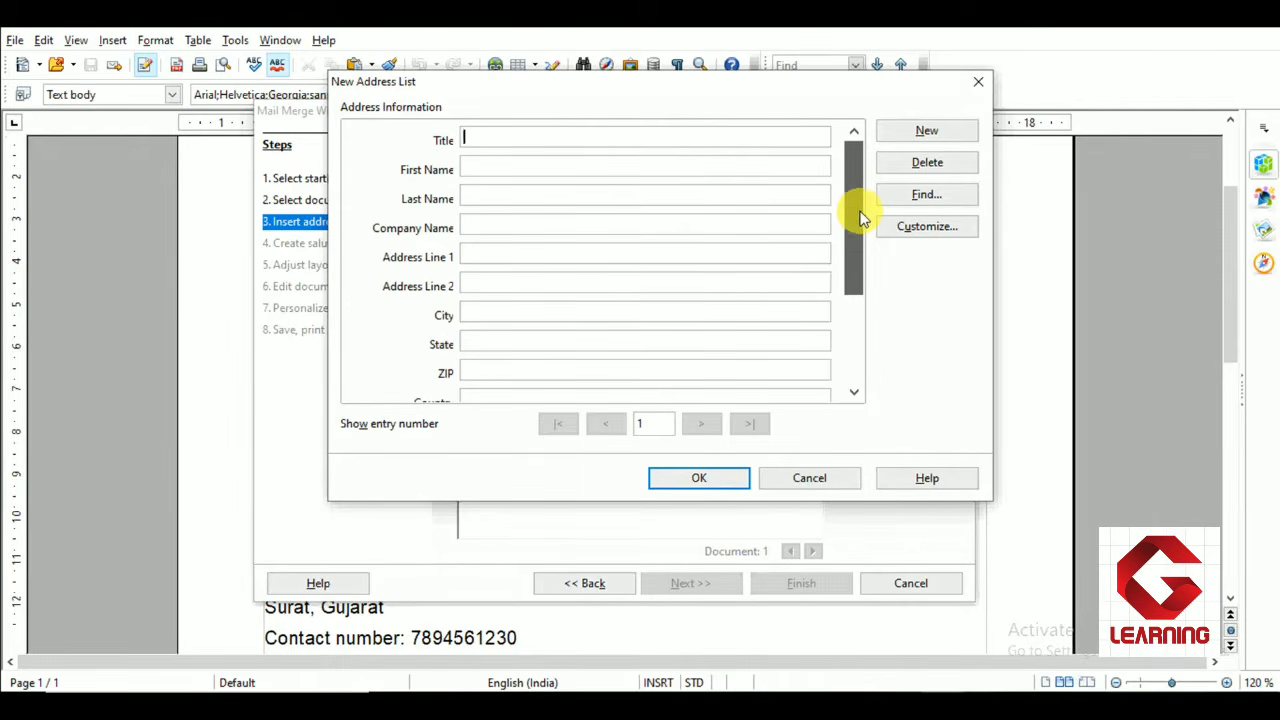
Customize the address list by deleting Company Name, Address Line 1, Address Line 2, State, ZIP, Country, Telephone business and E-mail Address
left_click(941, 231)
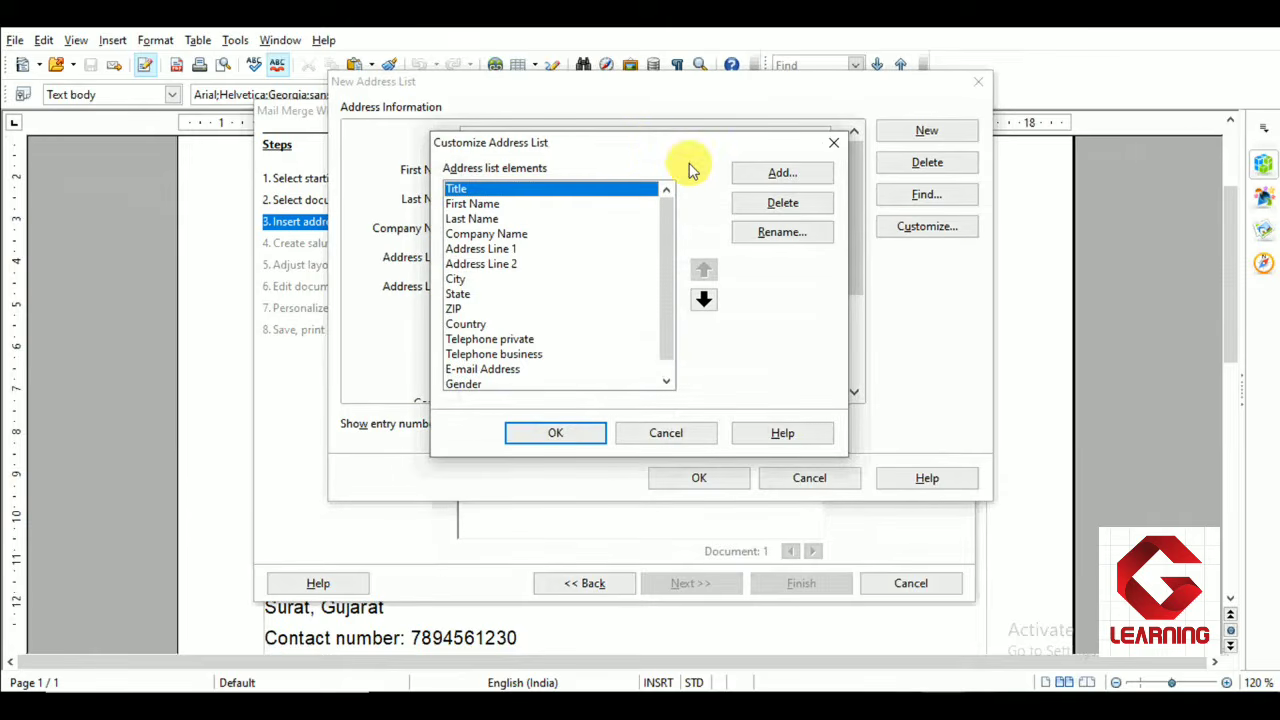
left_click_drag(643, 149, 643, 124)
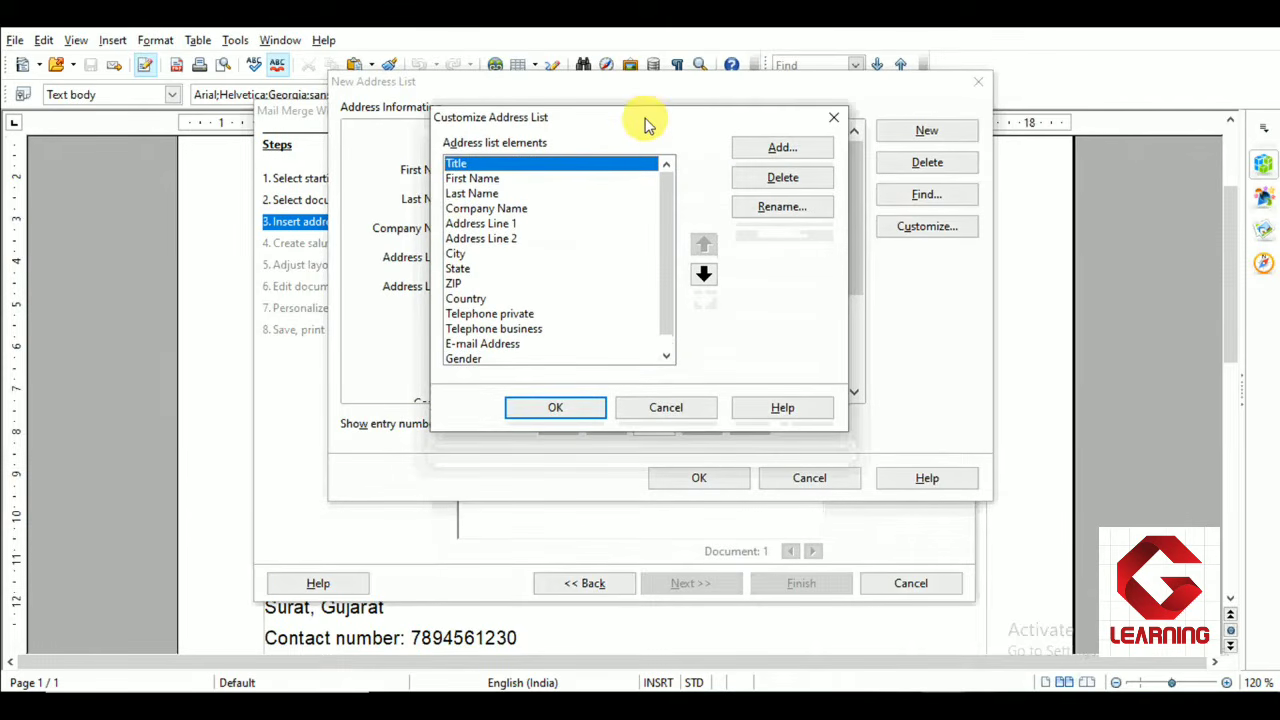
left_click(476, 210)
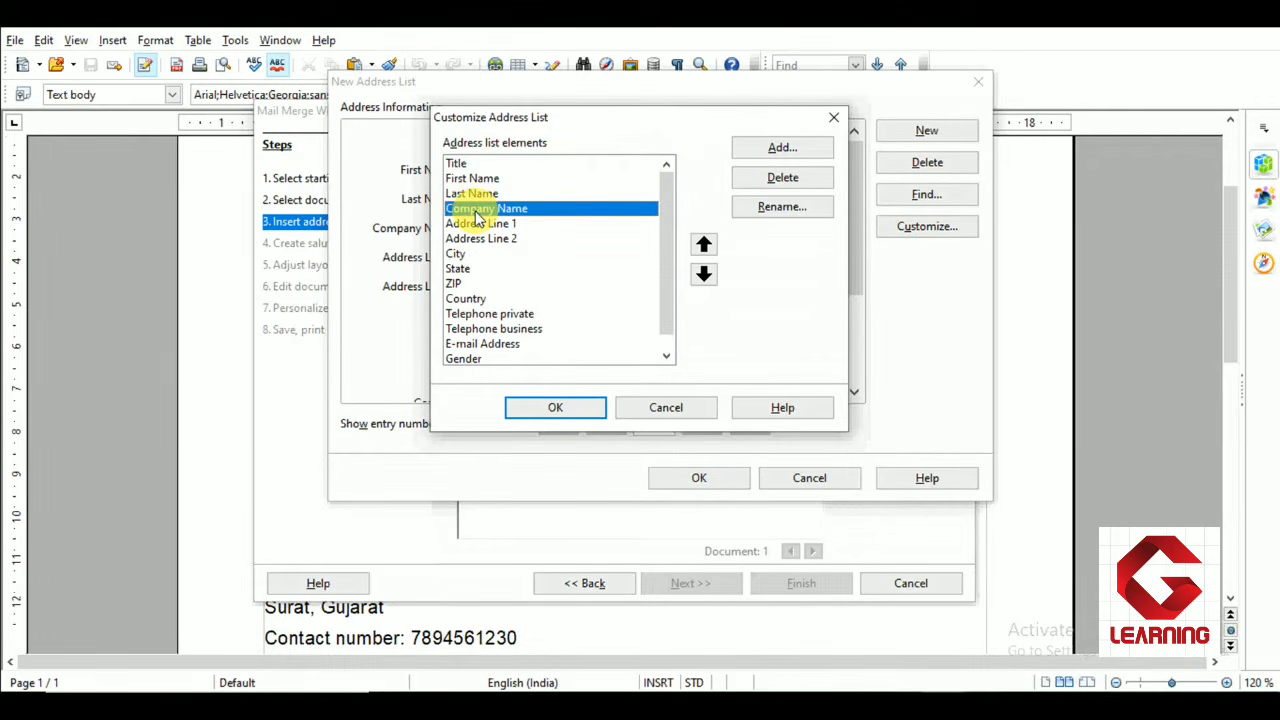
left_click(783, 178)
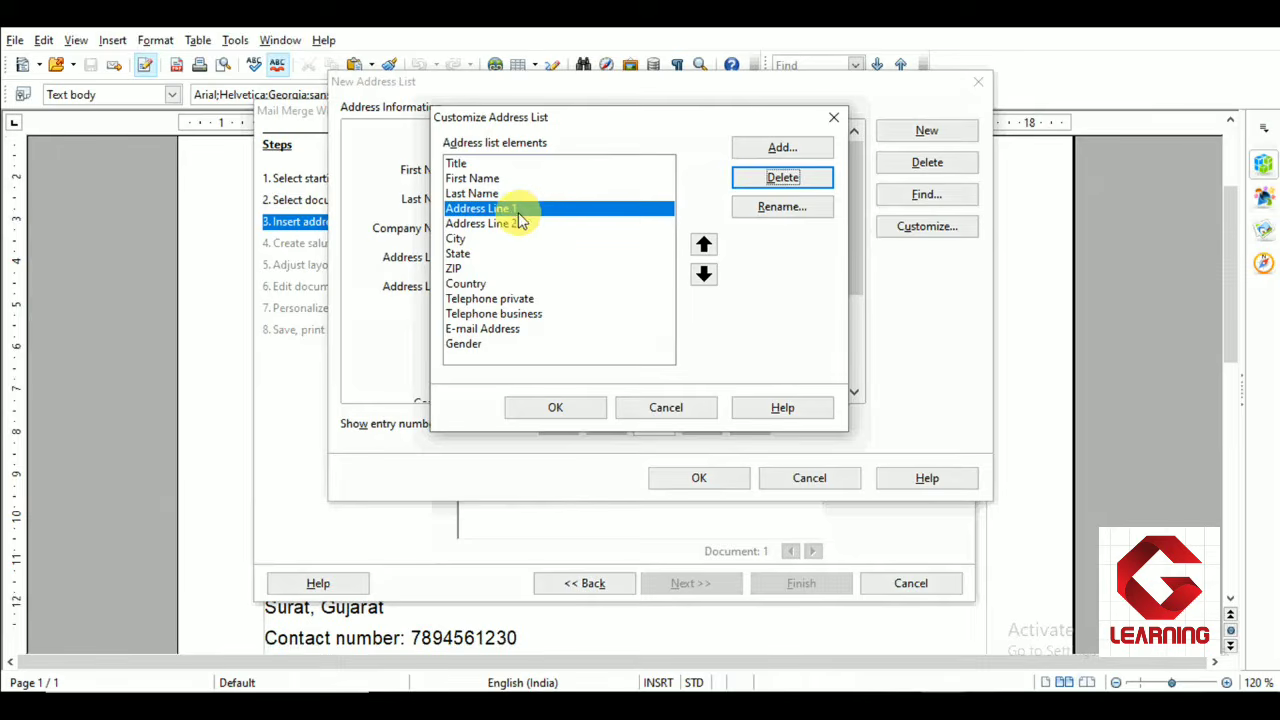
left_click(760, 180)
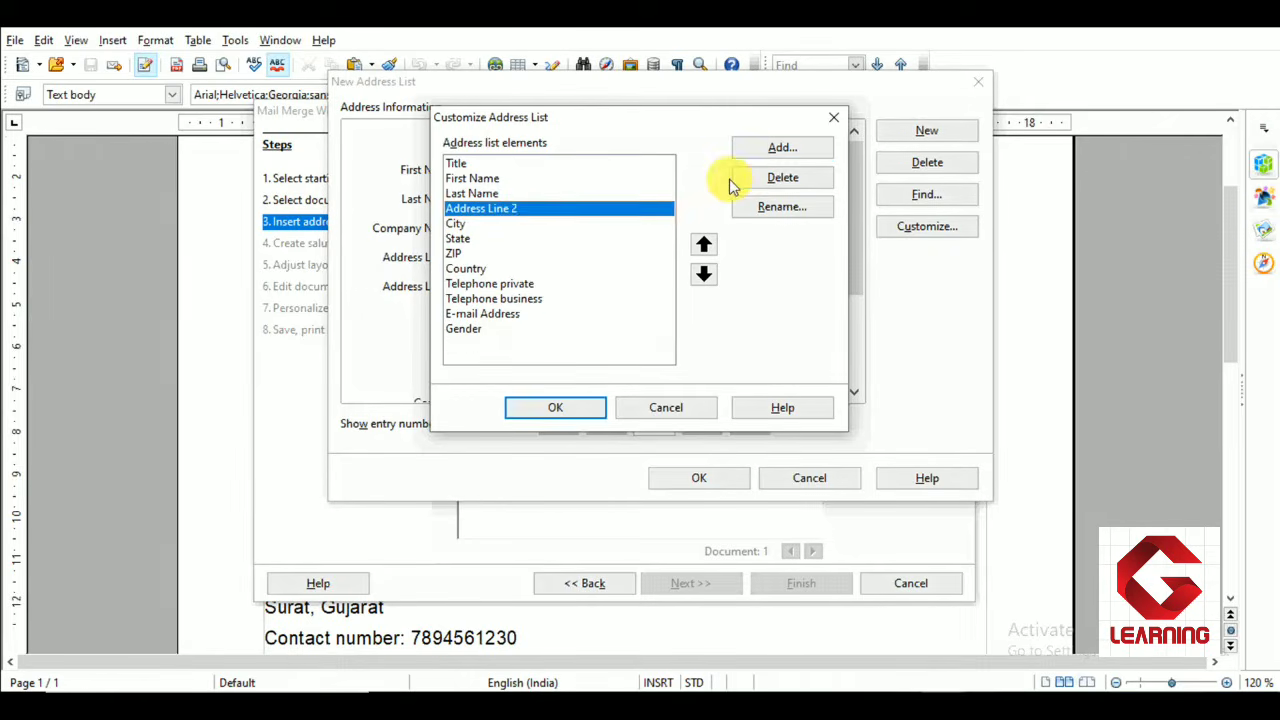
left_click(760, 178)
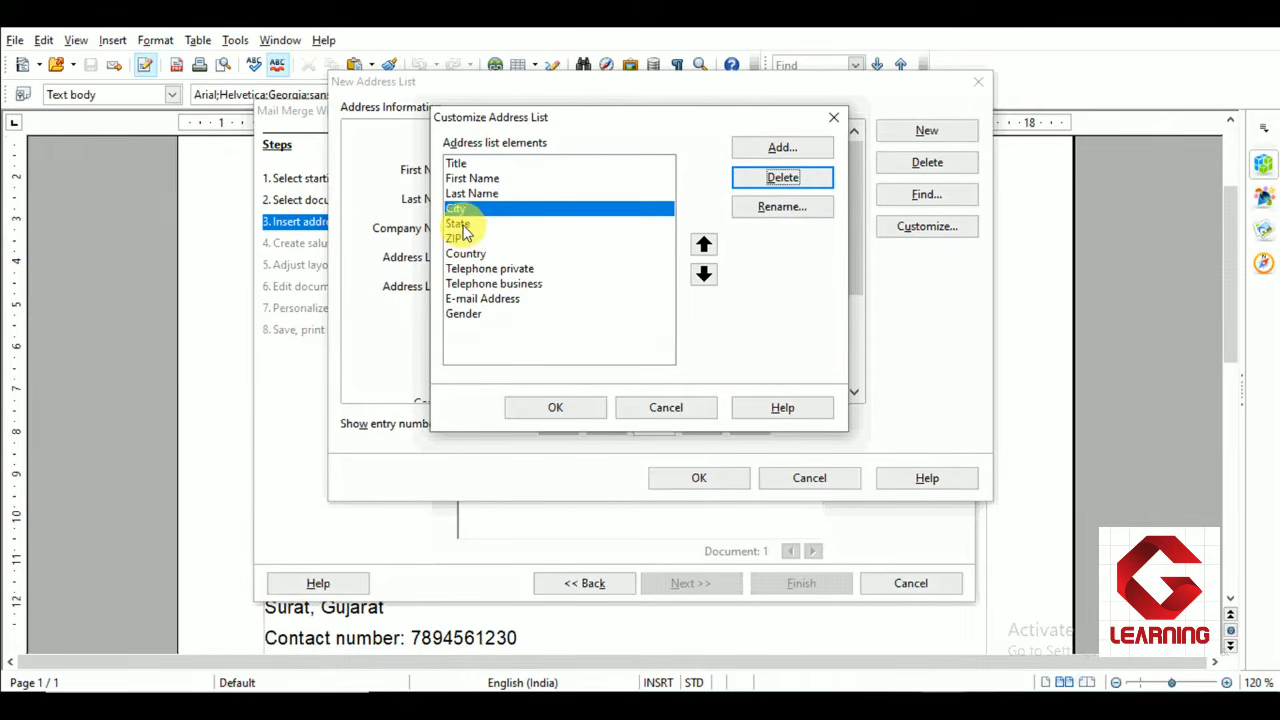
left_click(460, 223)
left_click(783, 180)
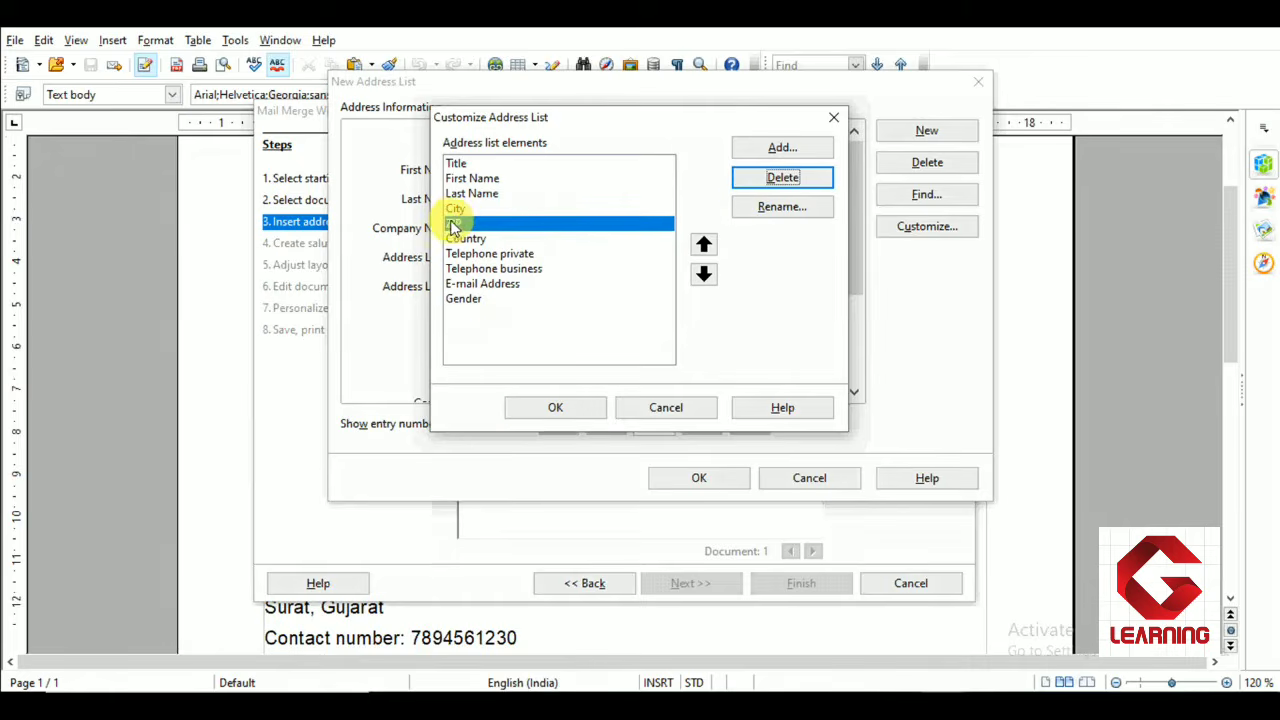
left_click(760, 179)
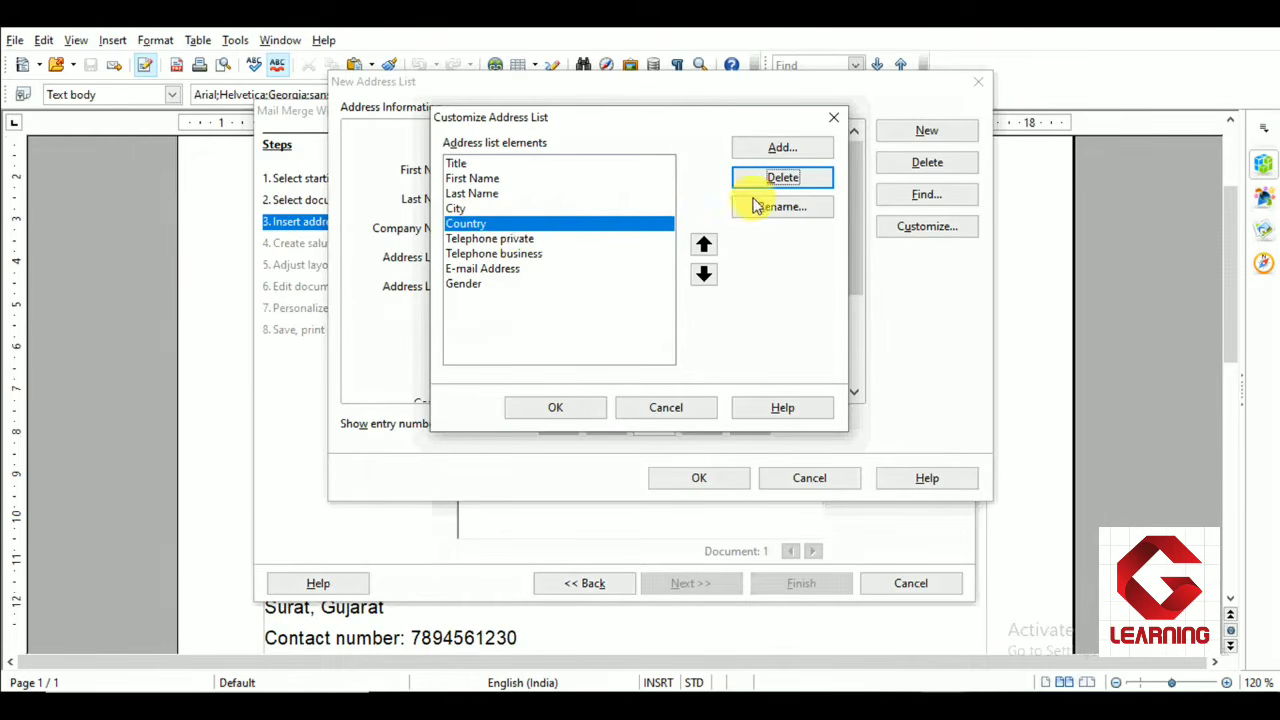
left_click(786, 178)
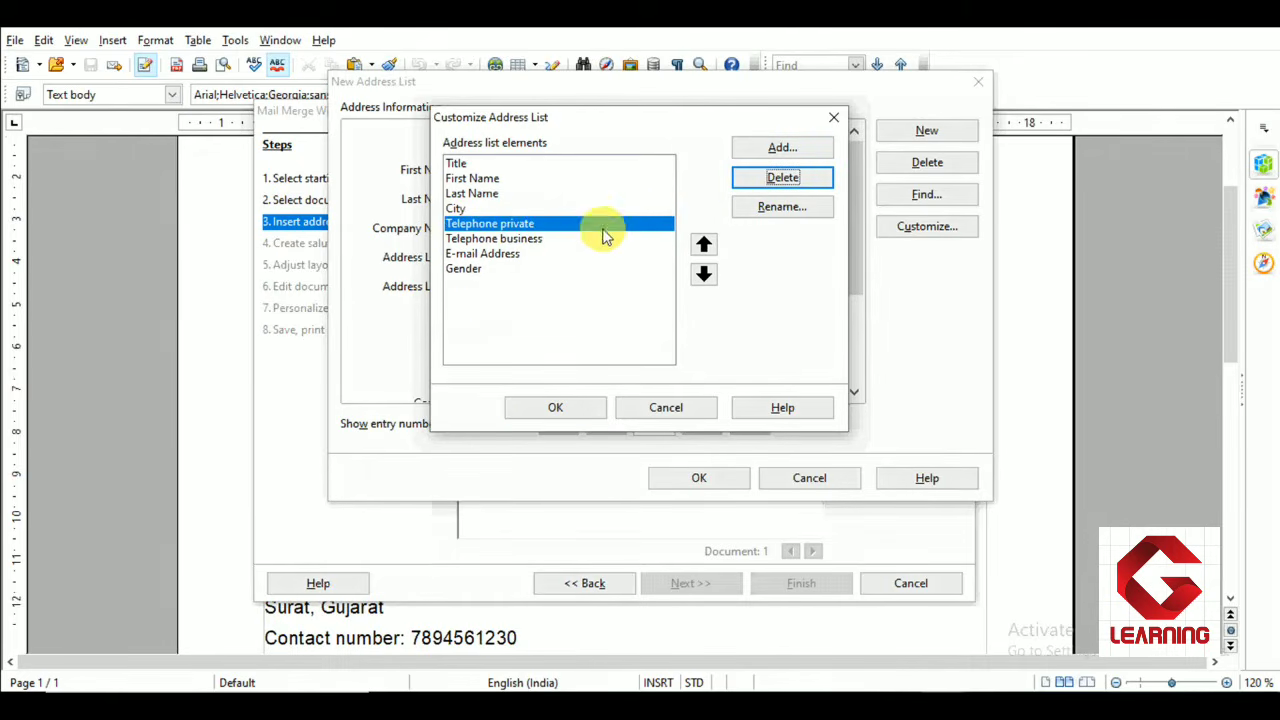
left_click(520, 239)
left_click(803, 184)
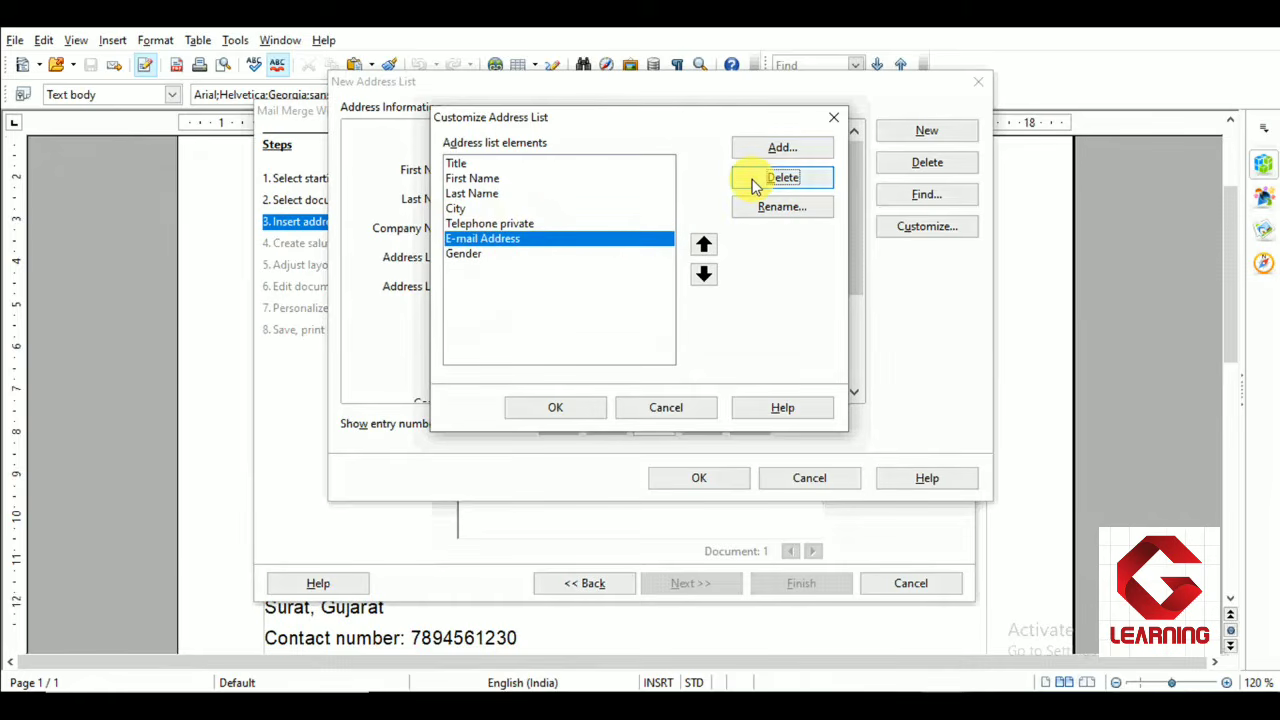
left_click(755, 187)
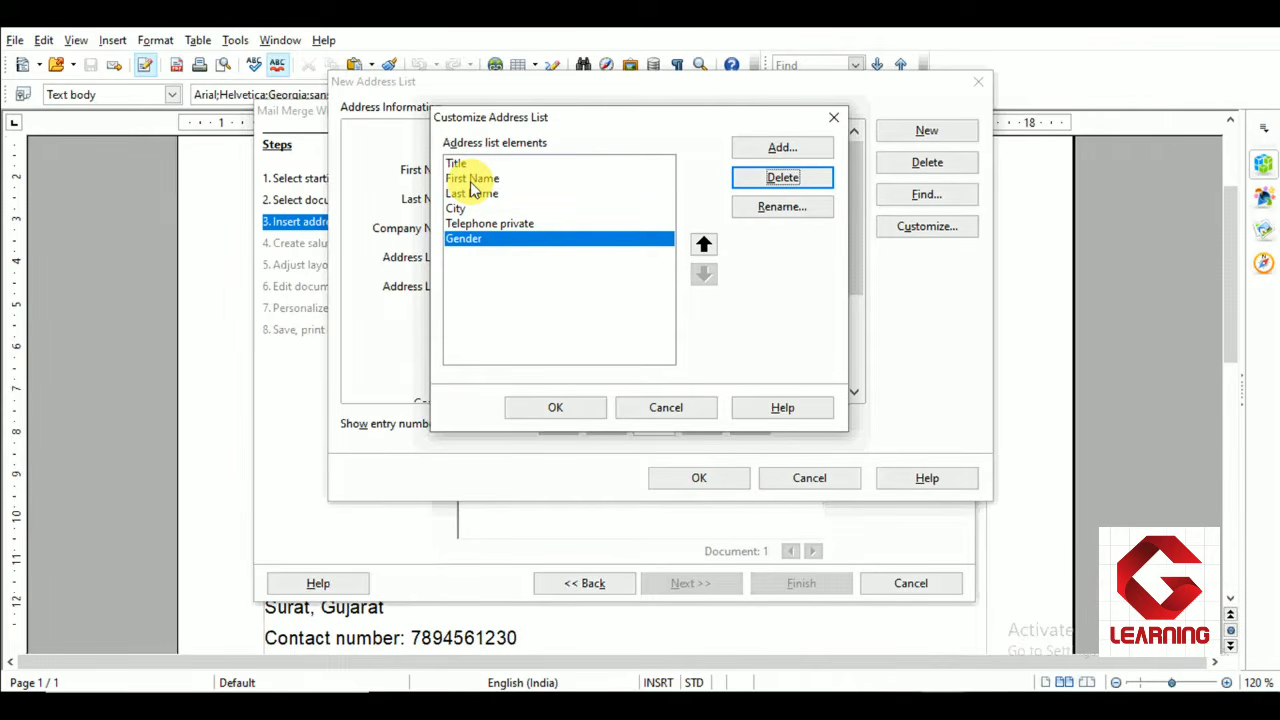
Move the Telephone private field above City and confirm the customized address list elements
left_click(782, 149)
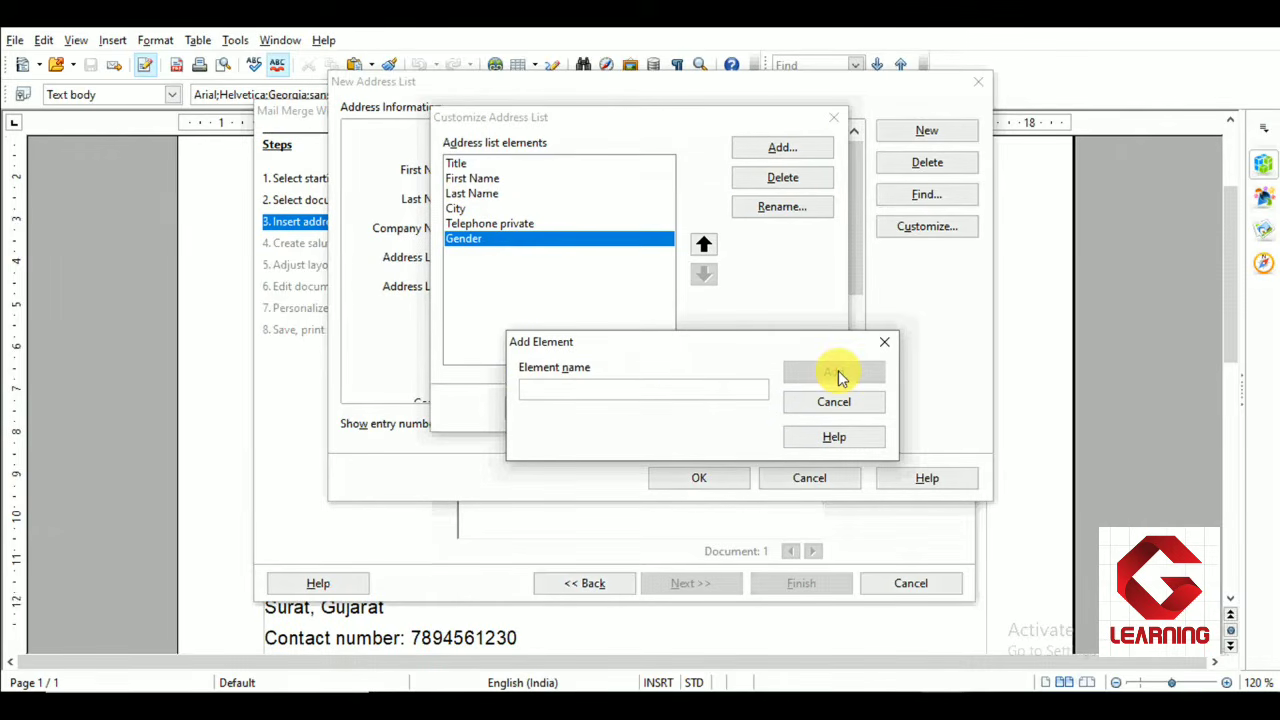
left_click(884, 342)
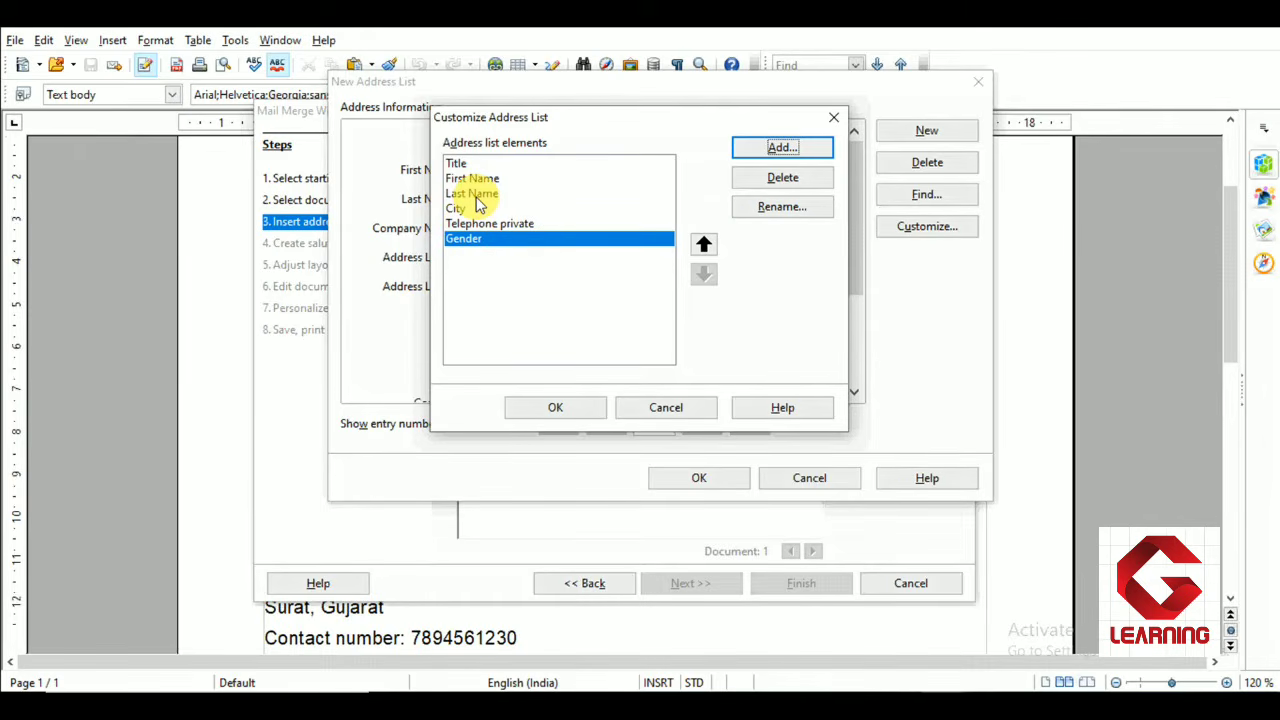
left_click(493, 226)
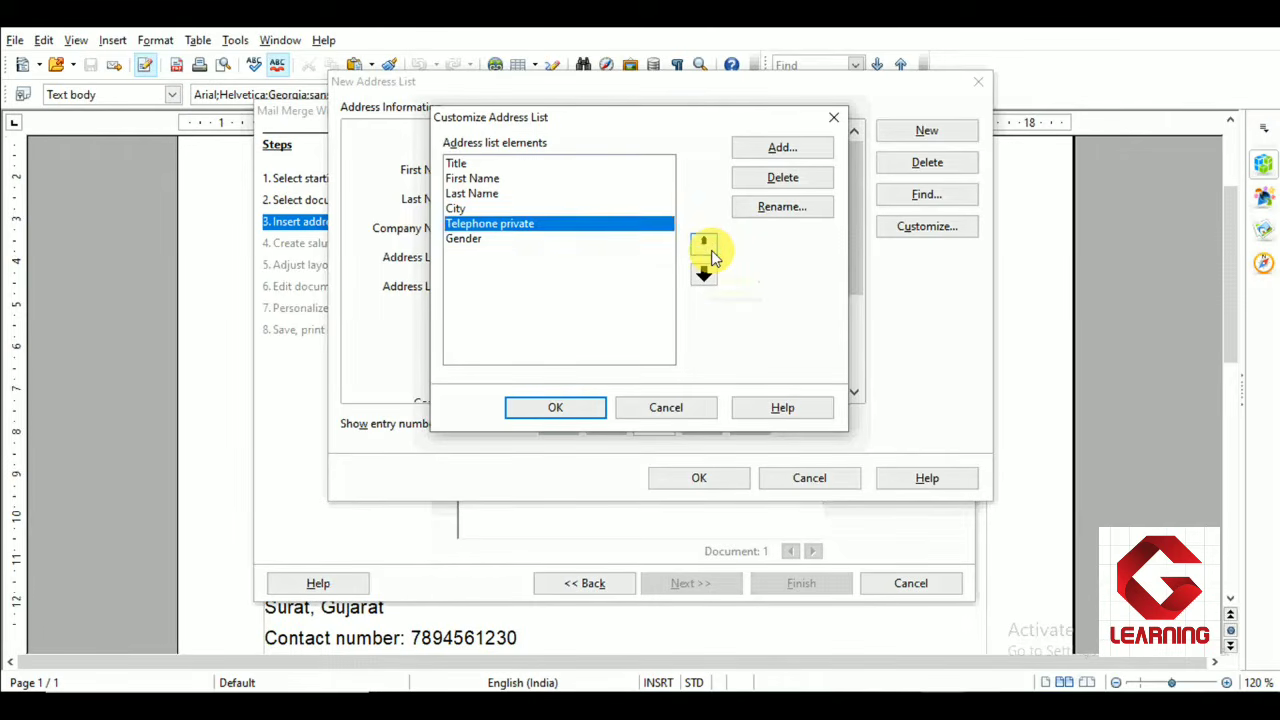
left_click(707, 250)
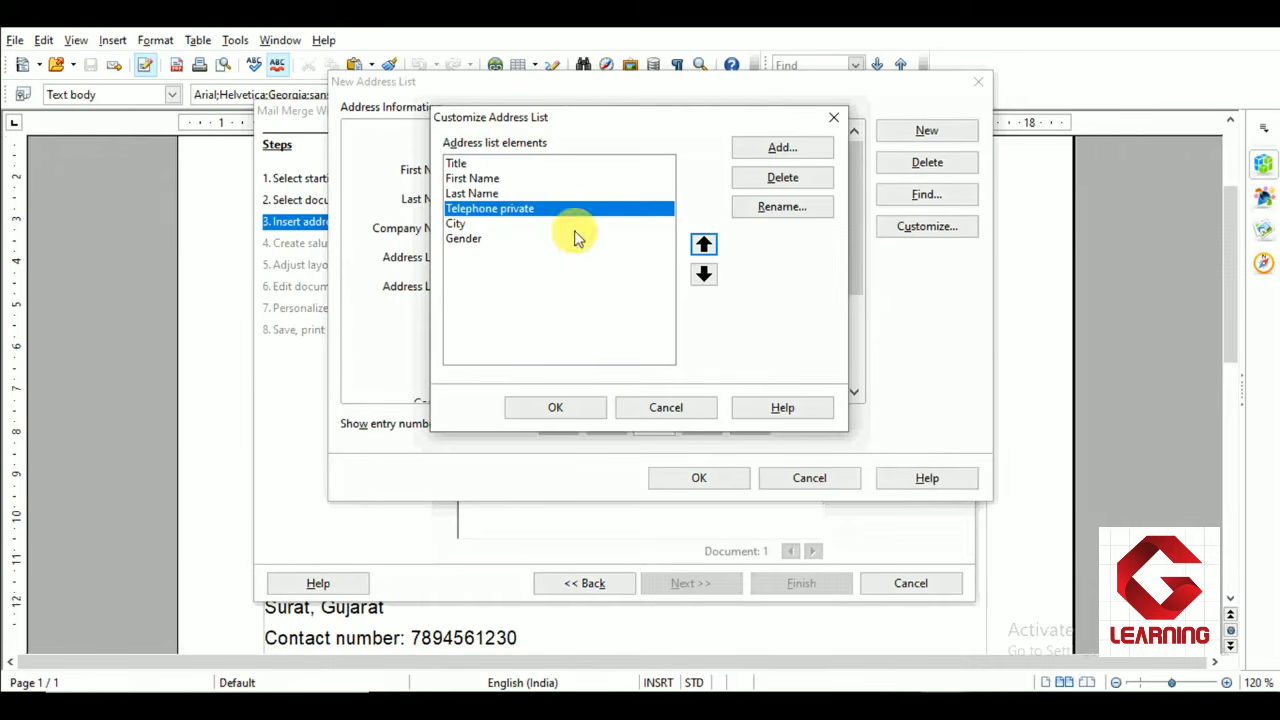
left_click(549, 410)
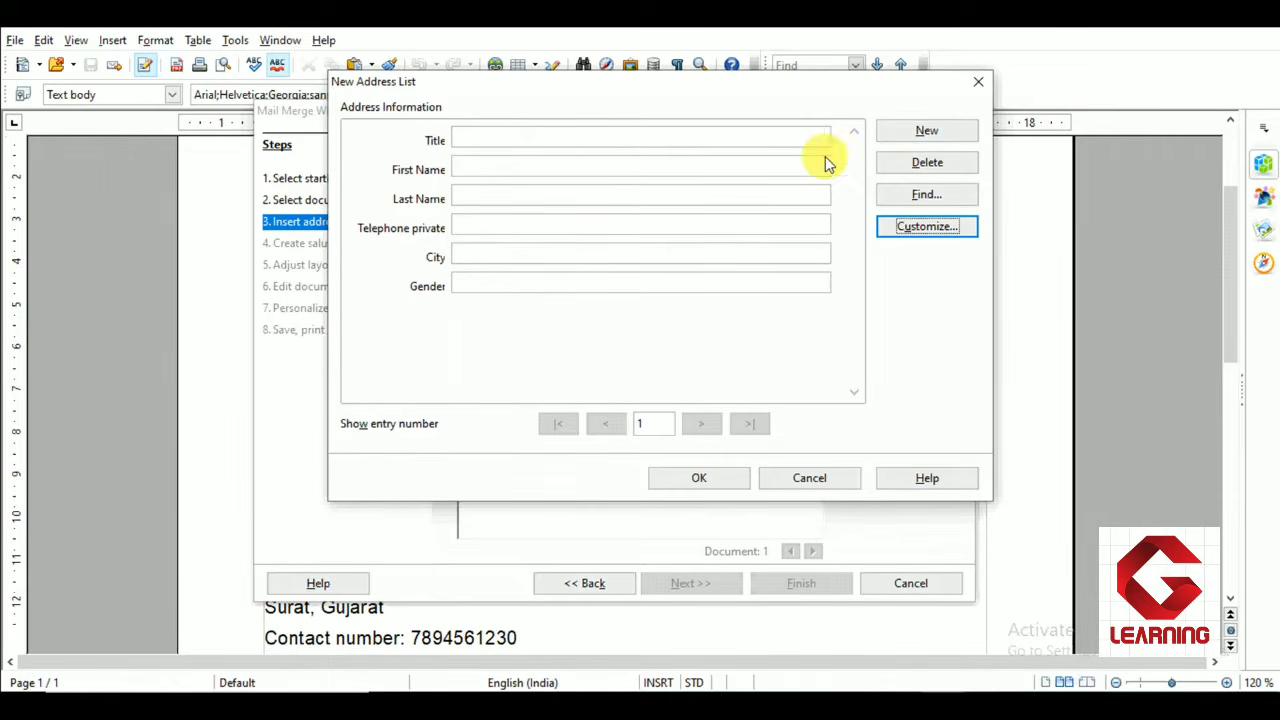
Fill in the first address entry with title Mr, the contact's first and last name, private phone number, city Jaipur and gender Male
left_click(513, 136)
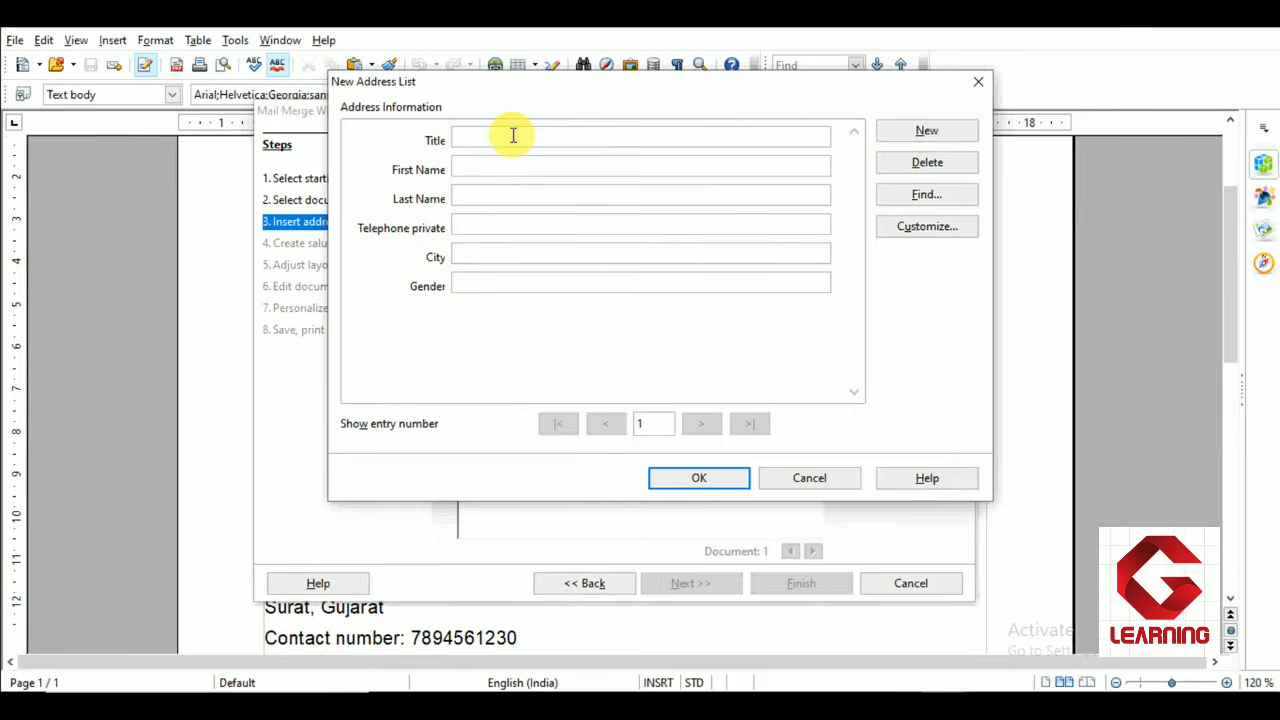
type("Mr")
key("Tab")
left_click(500, 252)
type("Jaipur")
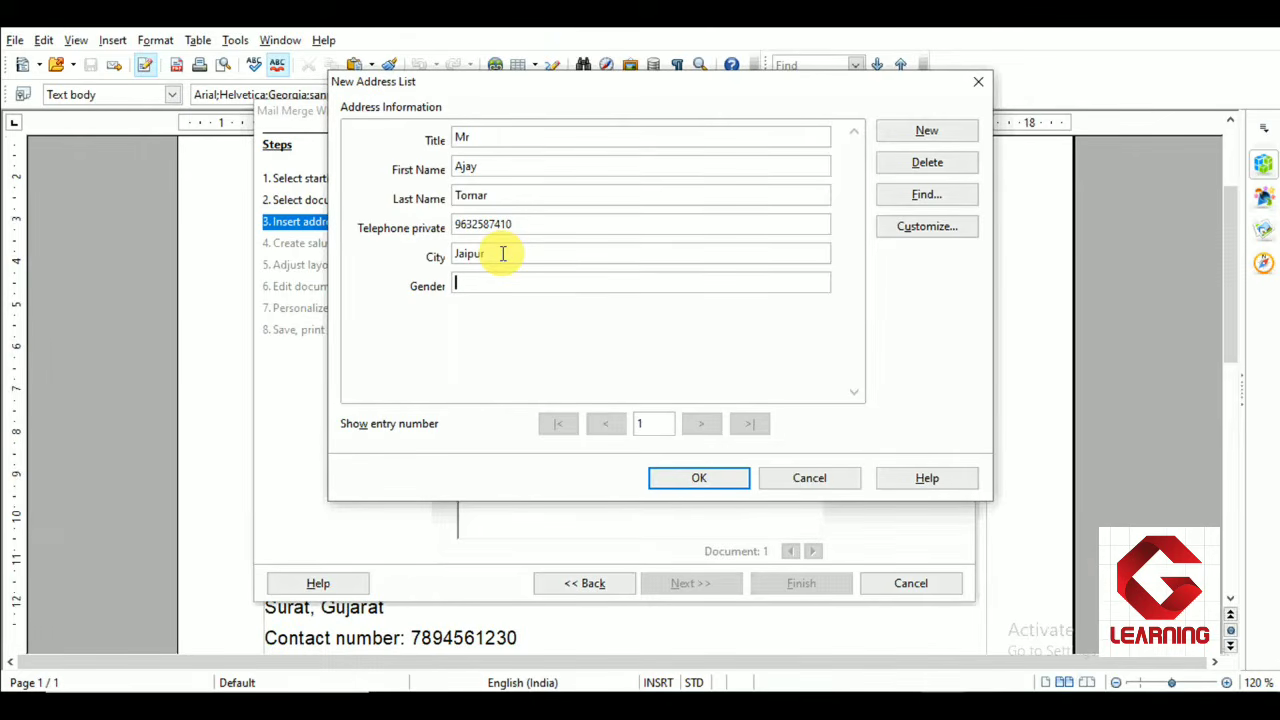
key("Tab")
type("Male")
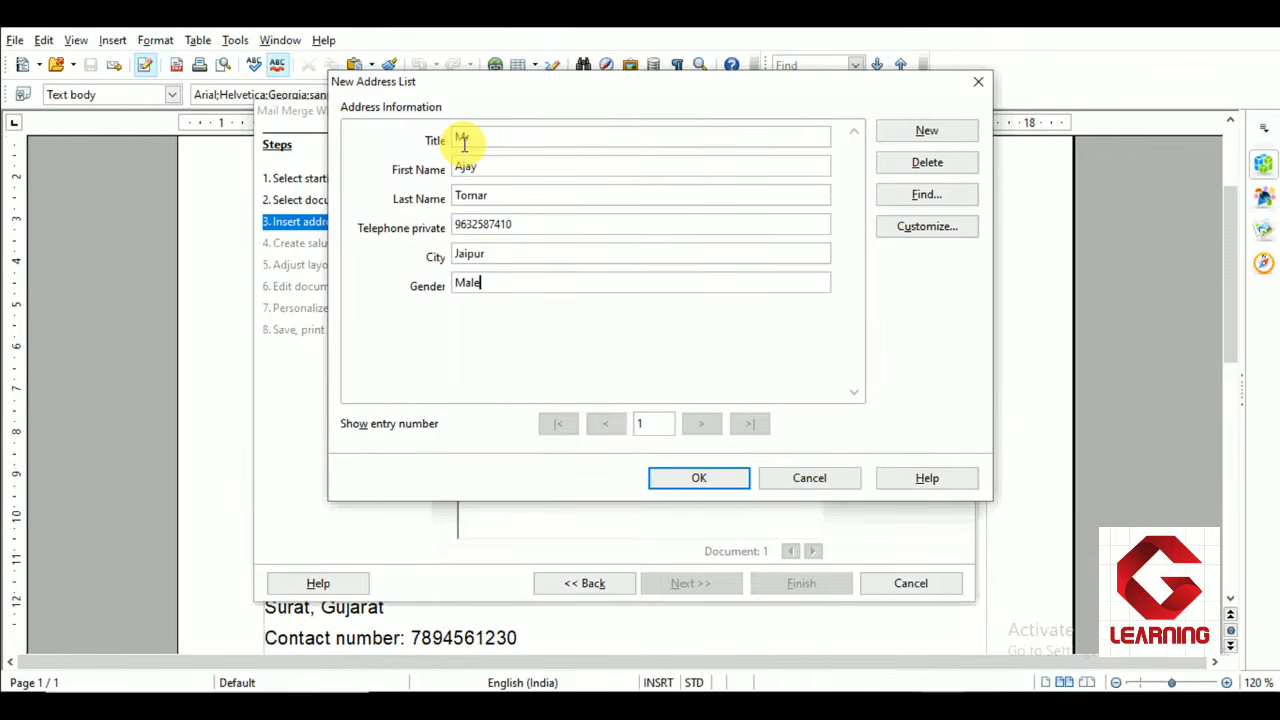
Add a second address entry with title Mrs, the contact's first and last name, private phone number, city MNO and gender Female
double_click(474, 285)
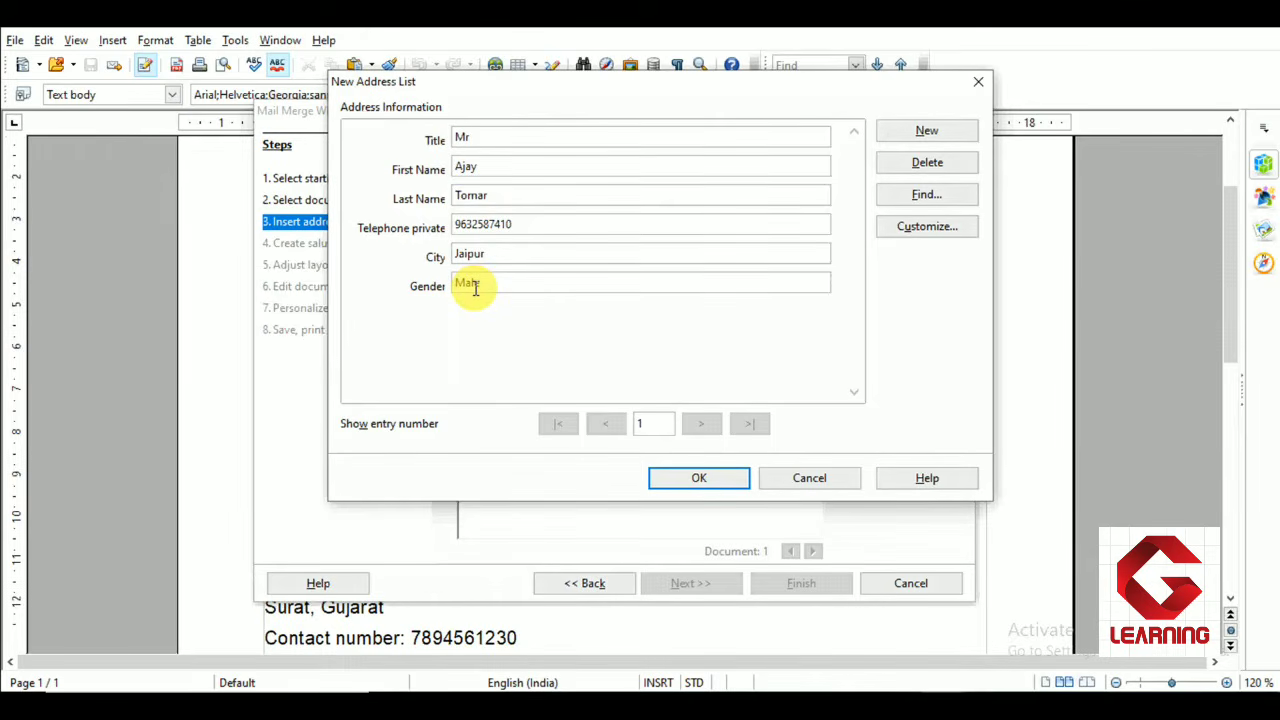
left_click(476, 286)
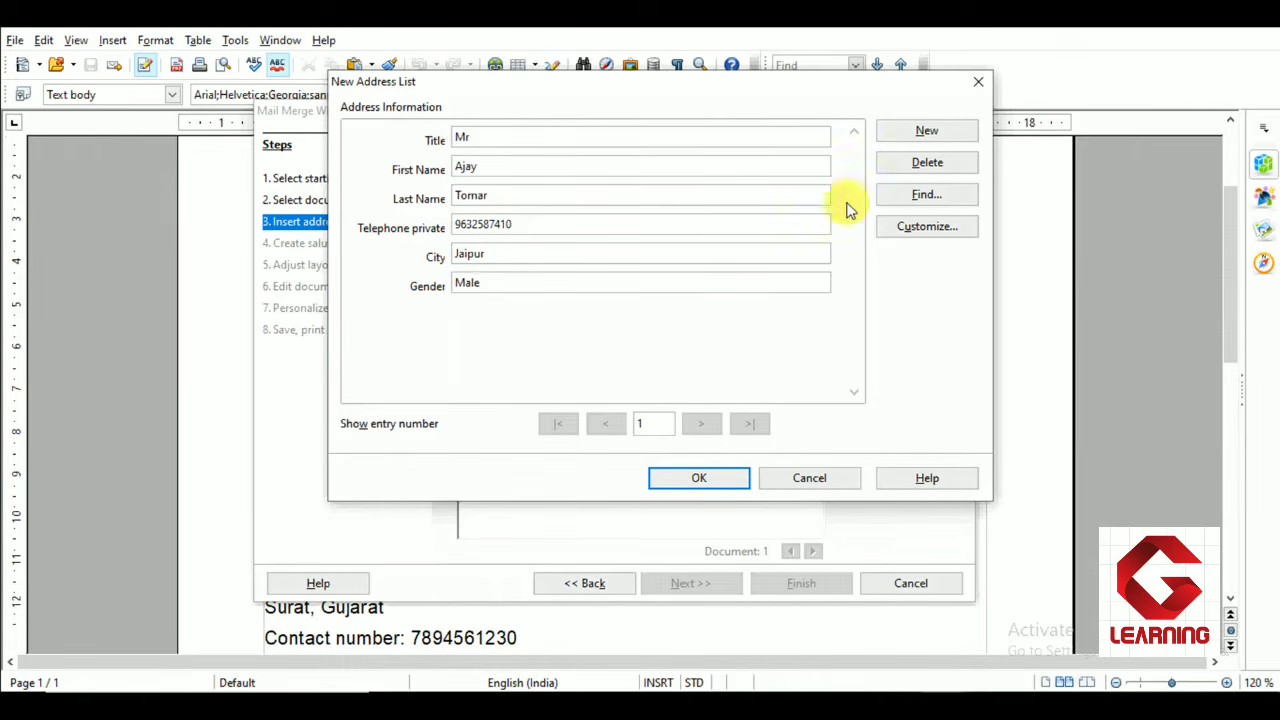
left_click(951, 136)
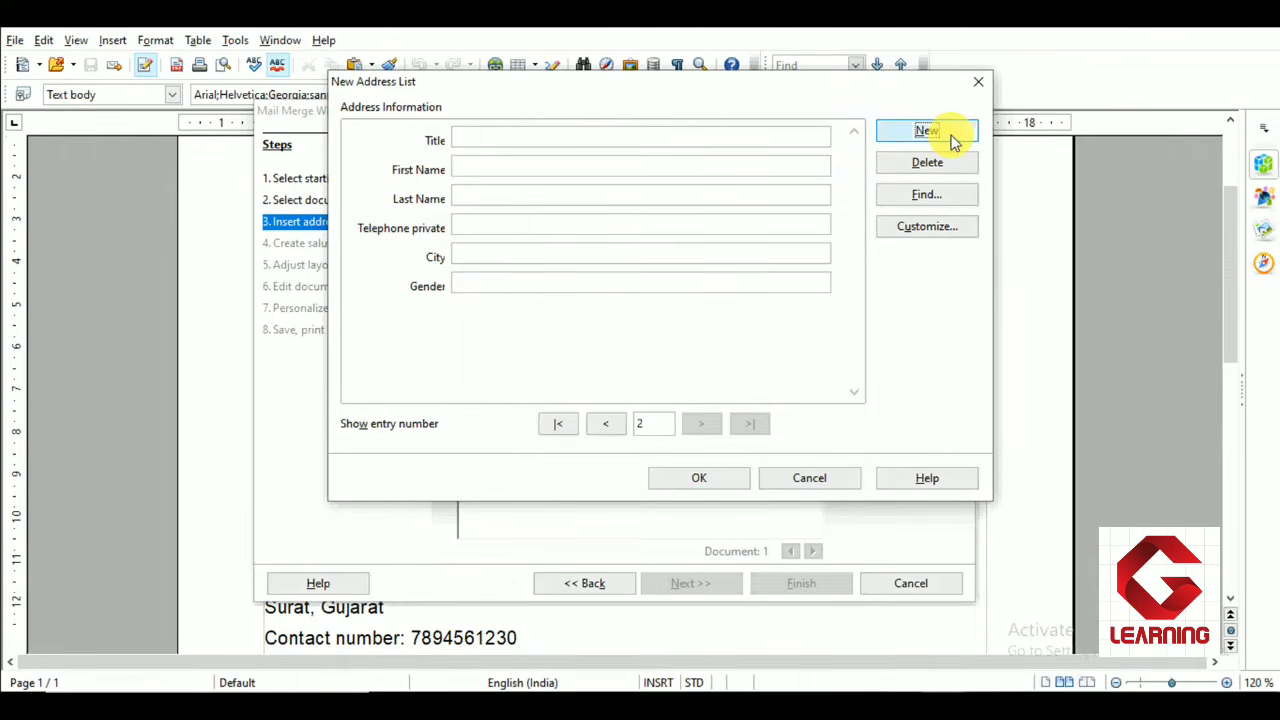
left_click_drag(650, 429, 634, 428)
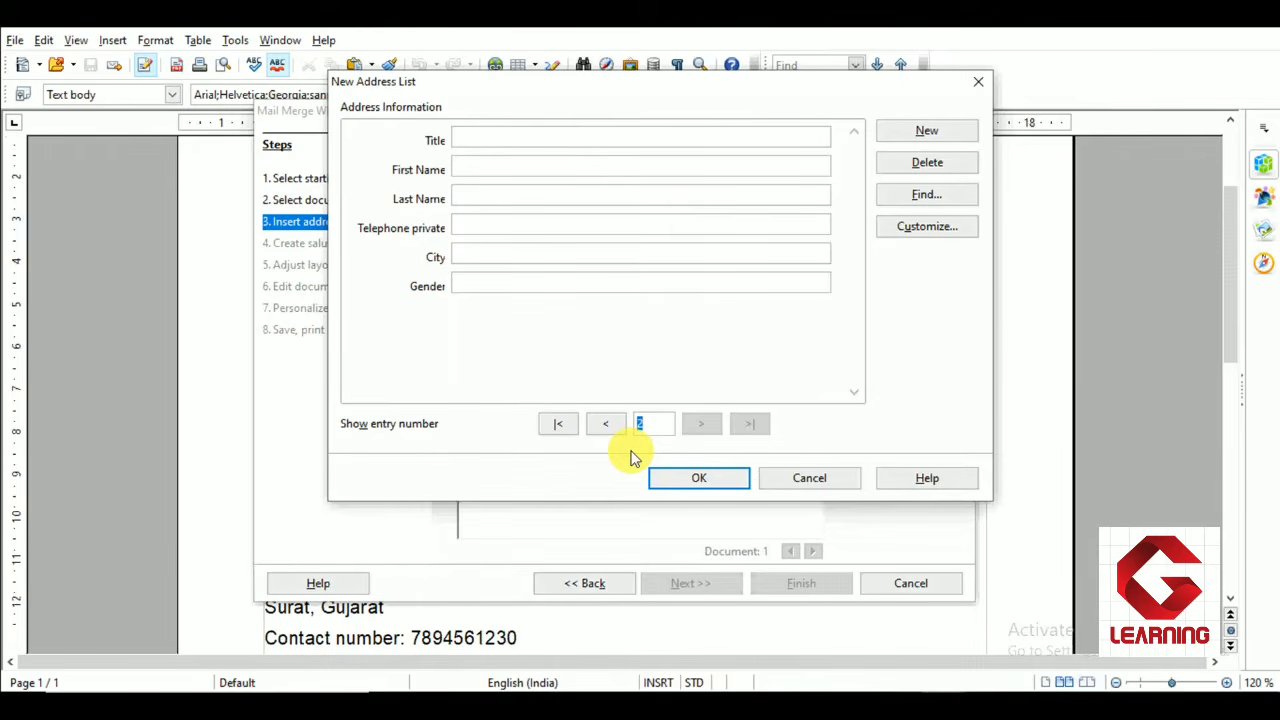
left_click(648, 423)
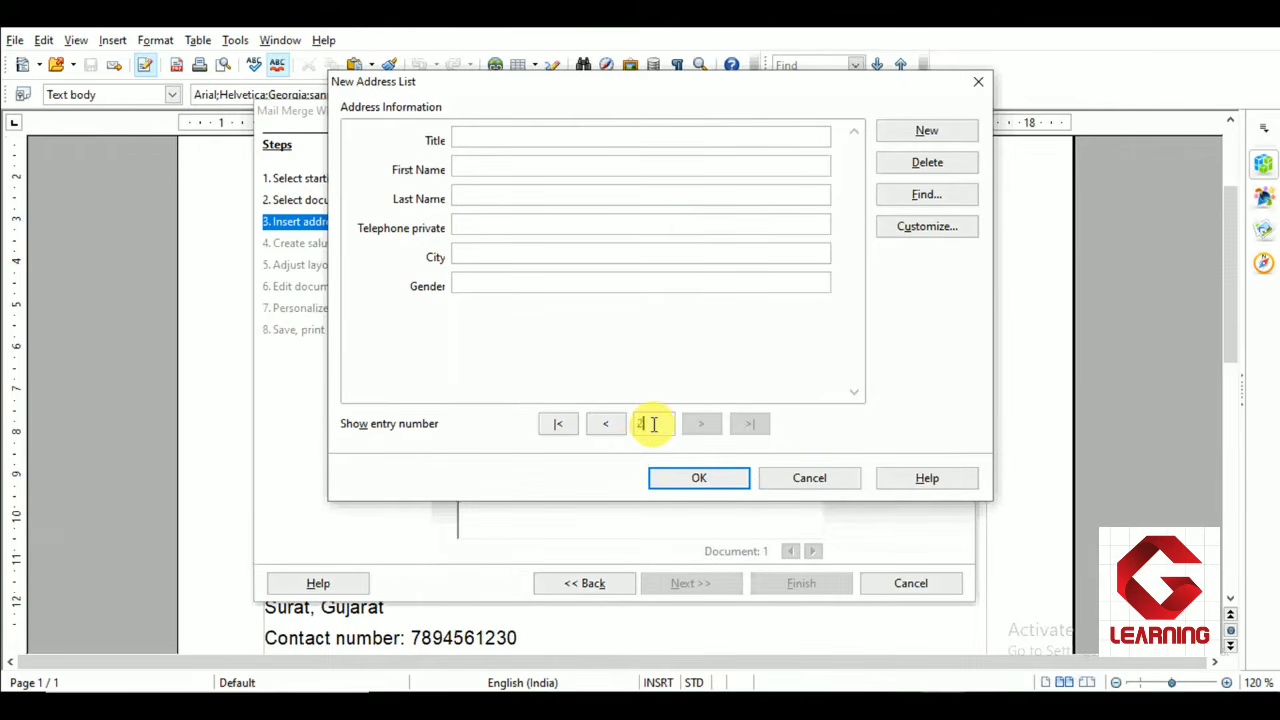
left_click(470, 135)
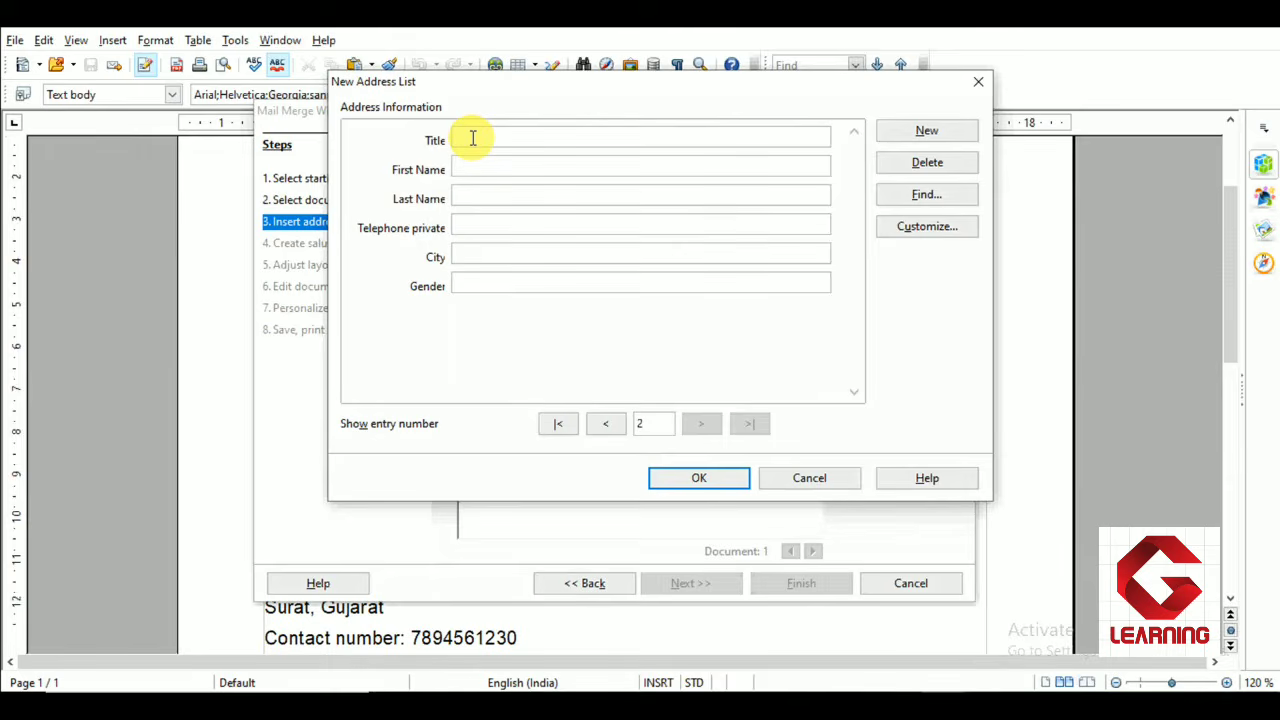
type("Mr.")
key("Tab")
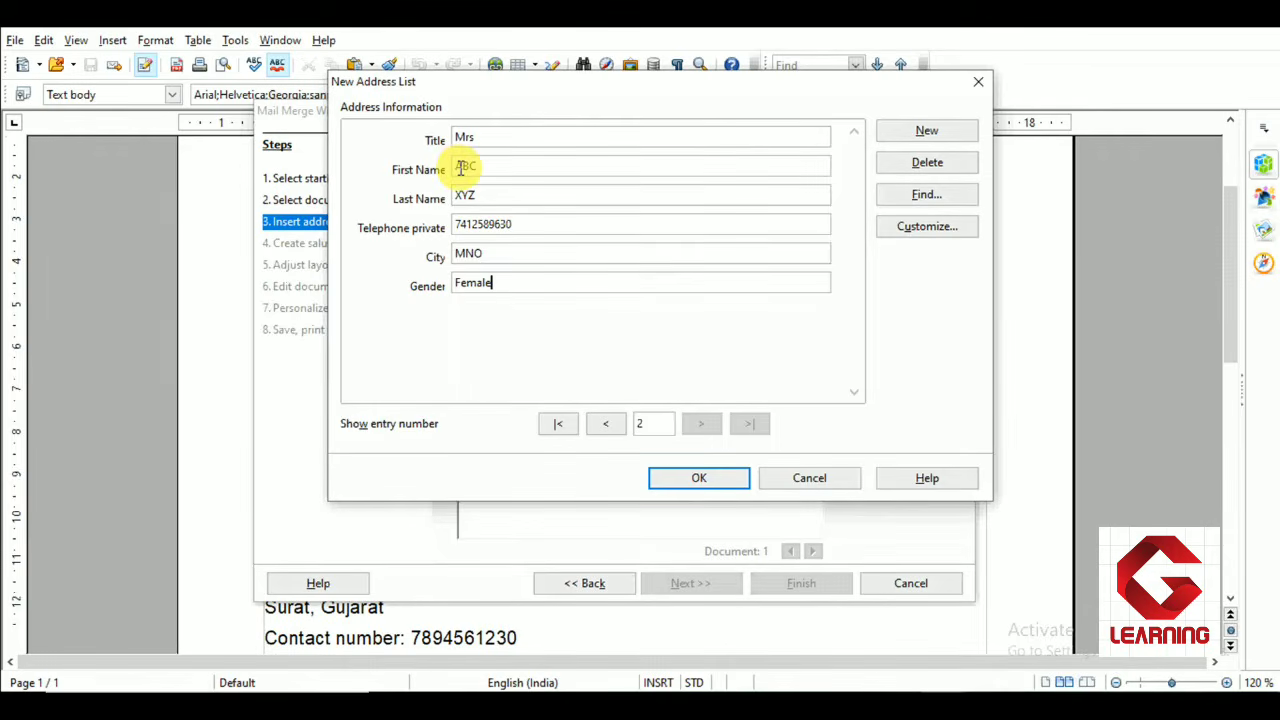
Add a third address entry with title Mr, the contact's first and last name, private phone number, city Ambala and gender Male
left_click(915, 135)
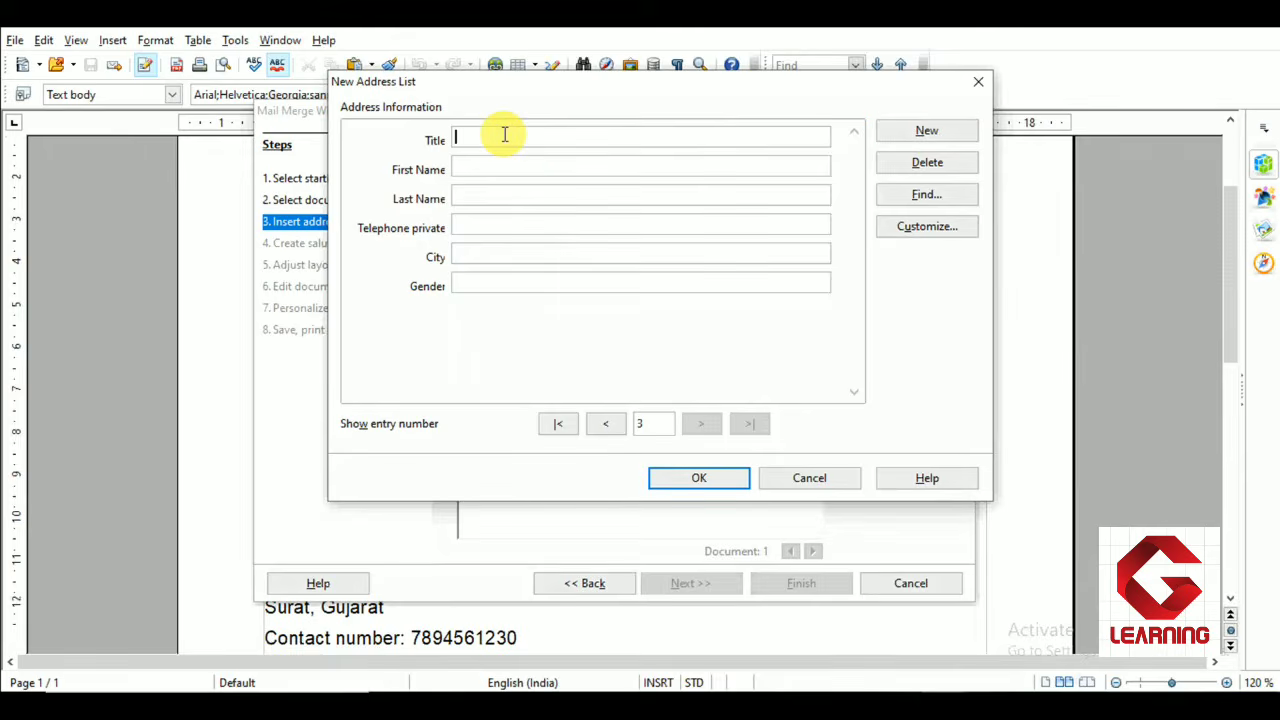
type("Mr")
key("Tab")
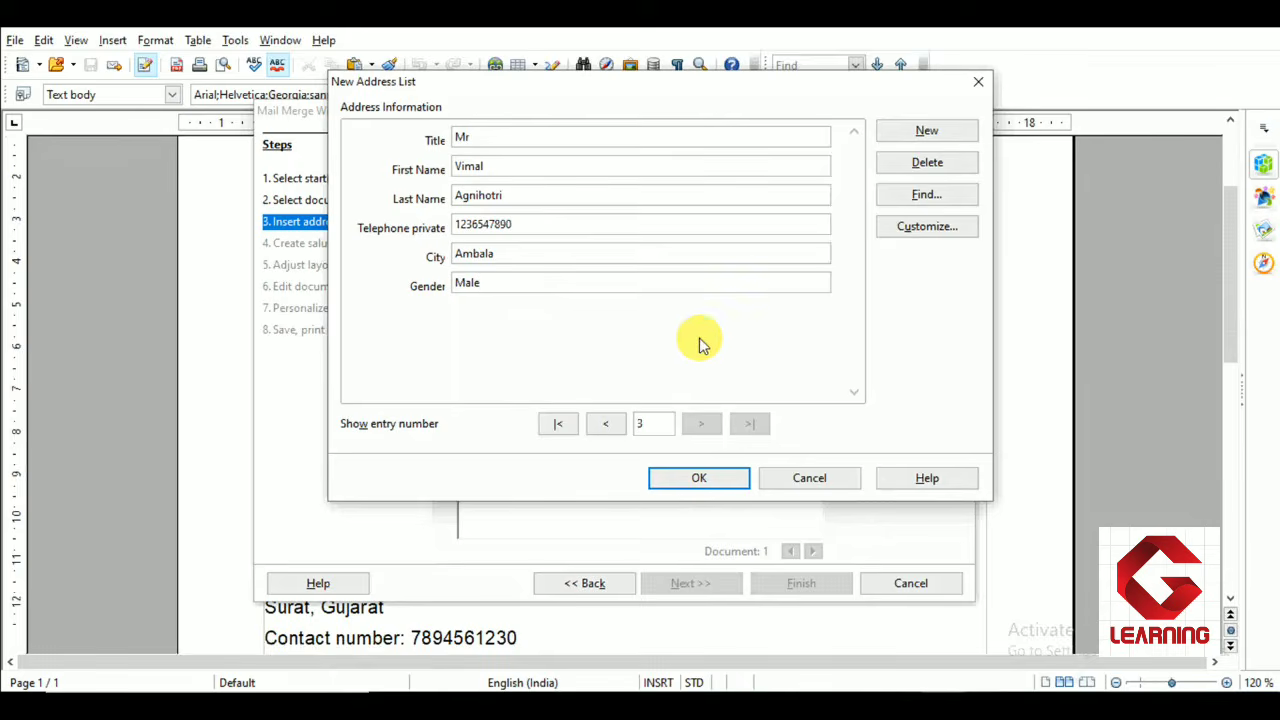
Review the entered entries, then save the new address list as mailmergedatasource in CSV format on the Desktop
left_click(610, 428)
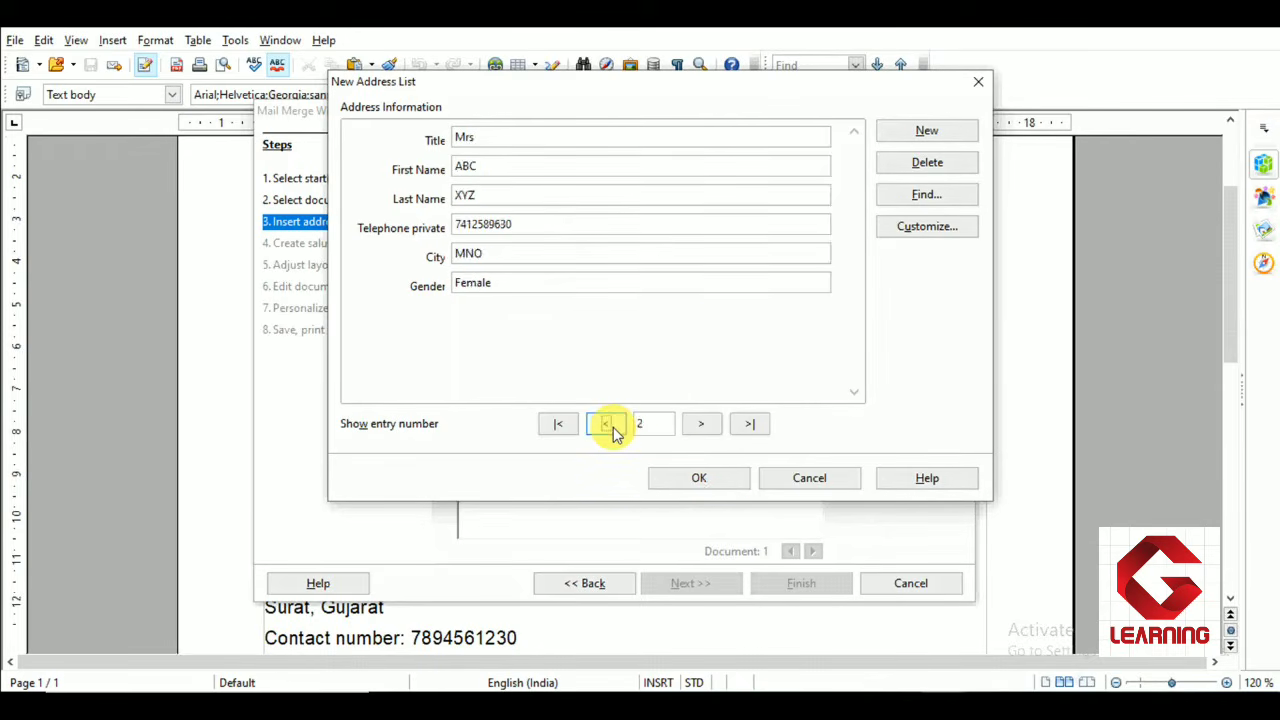
left_click(613, 430)
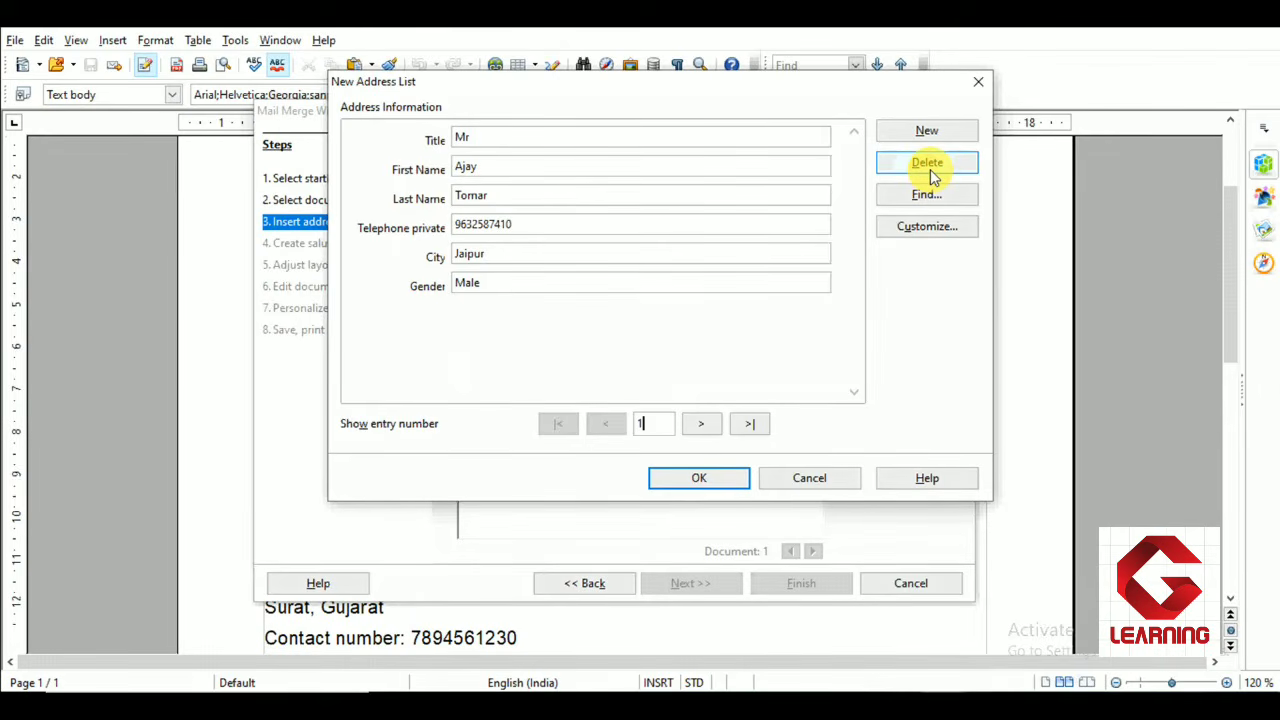
left_click(702, 425)
left_click(705, 425)
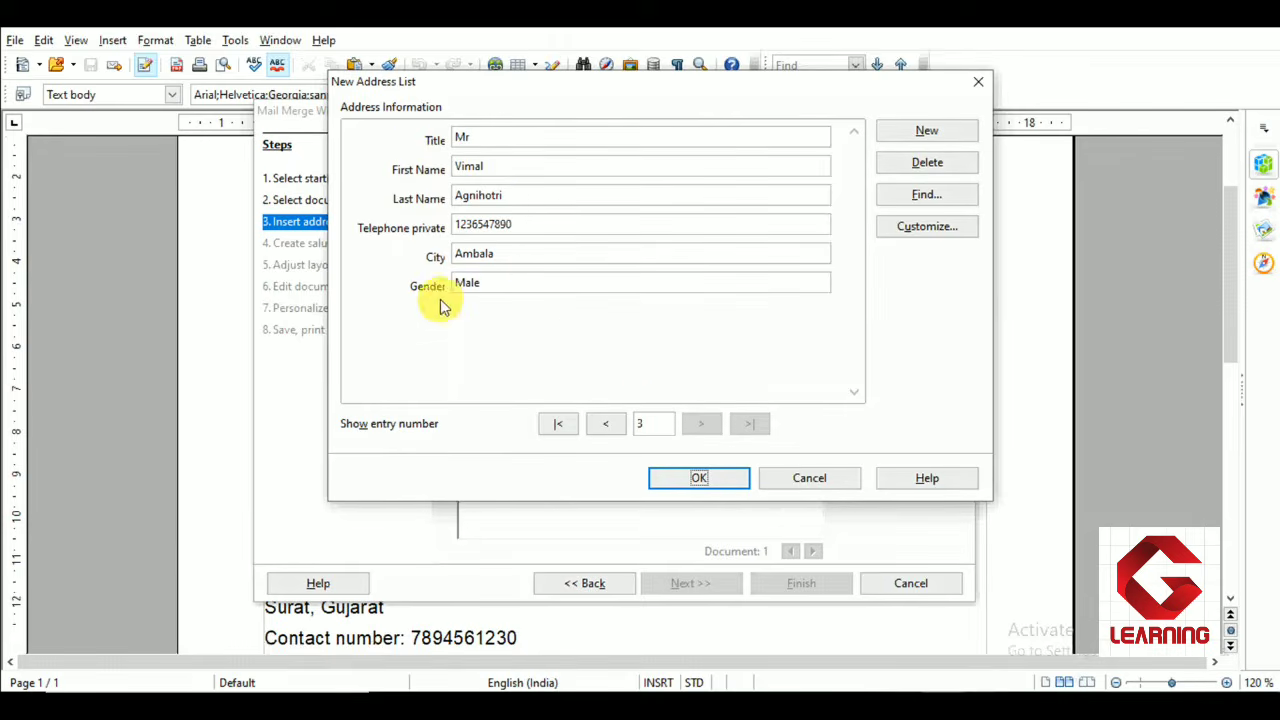
left_click(698, 479)
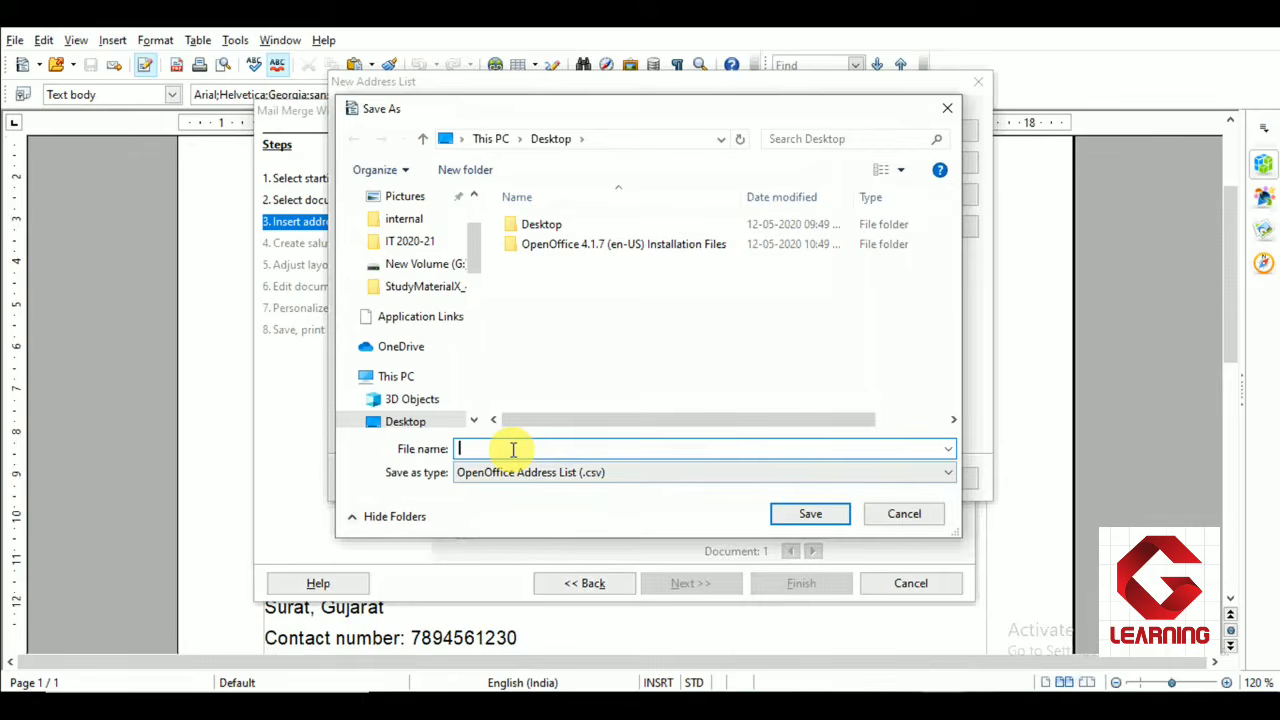
type("mailmergedatasource")
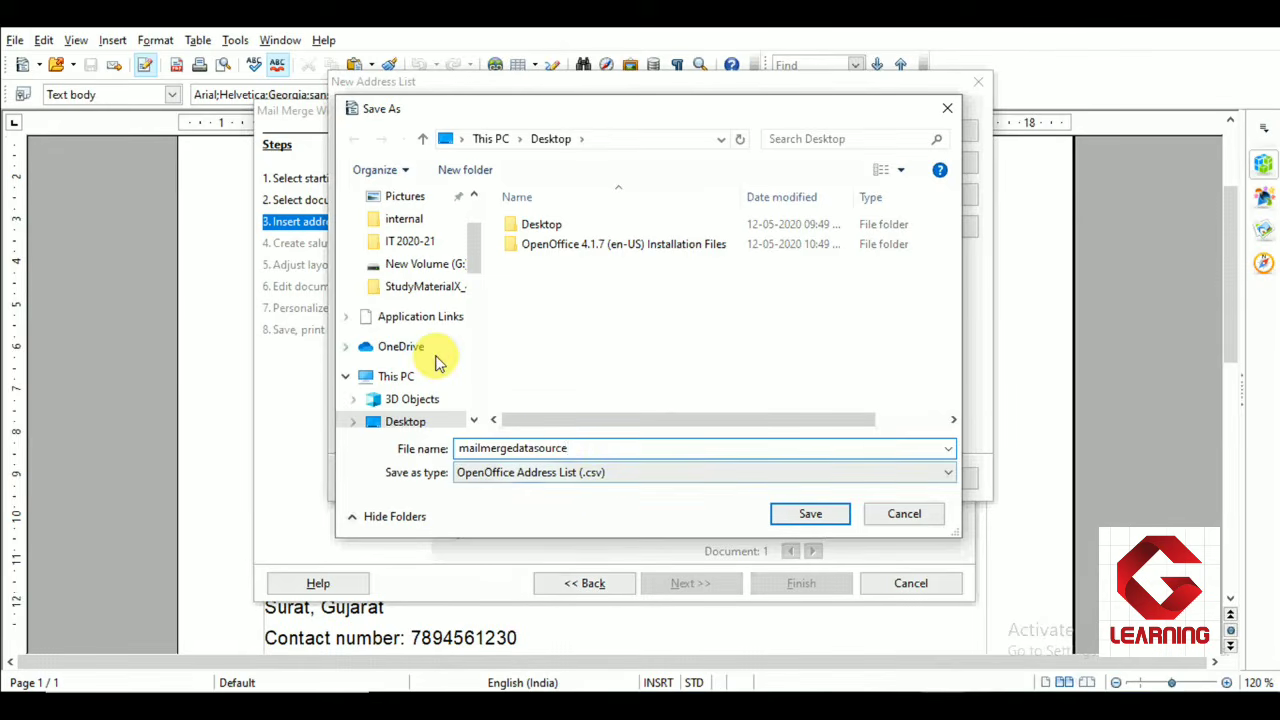
scroll(435, 362, "up", 2)
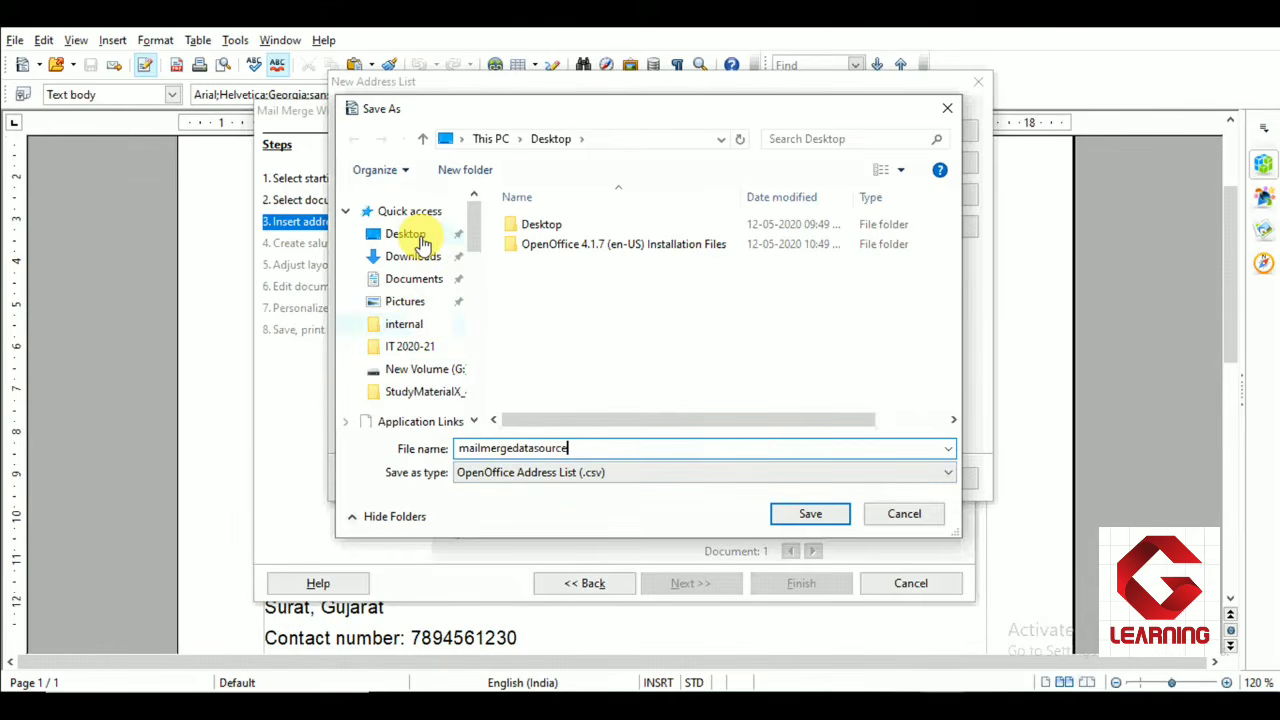
scroll(420, 250, "down", 2)
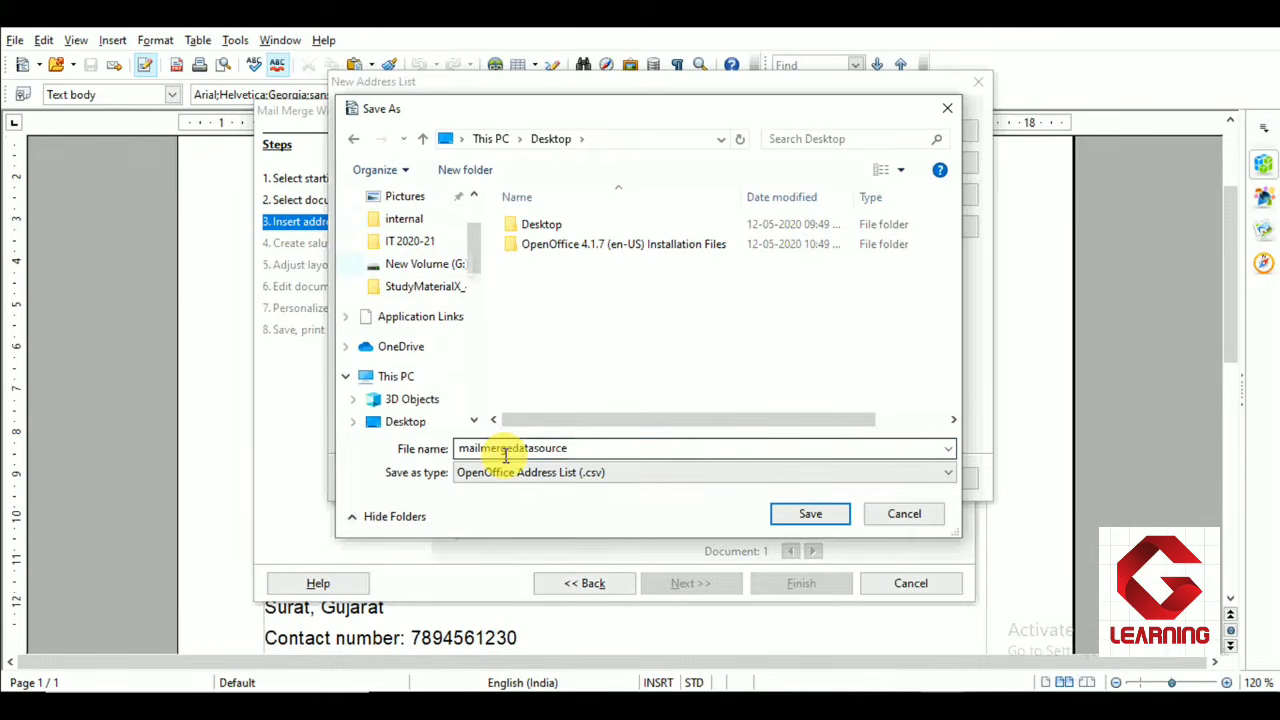
left_click(808, 514)
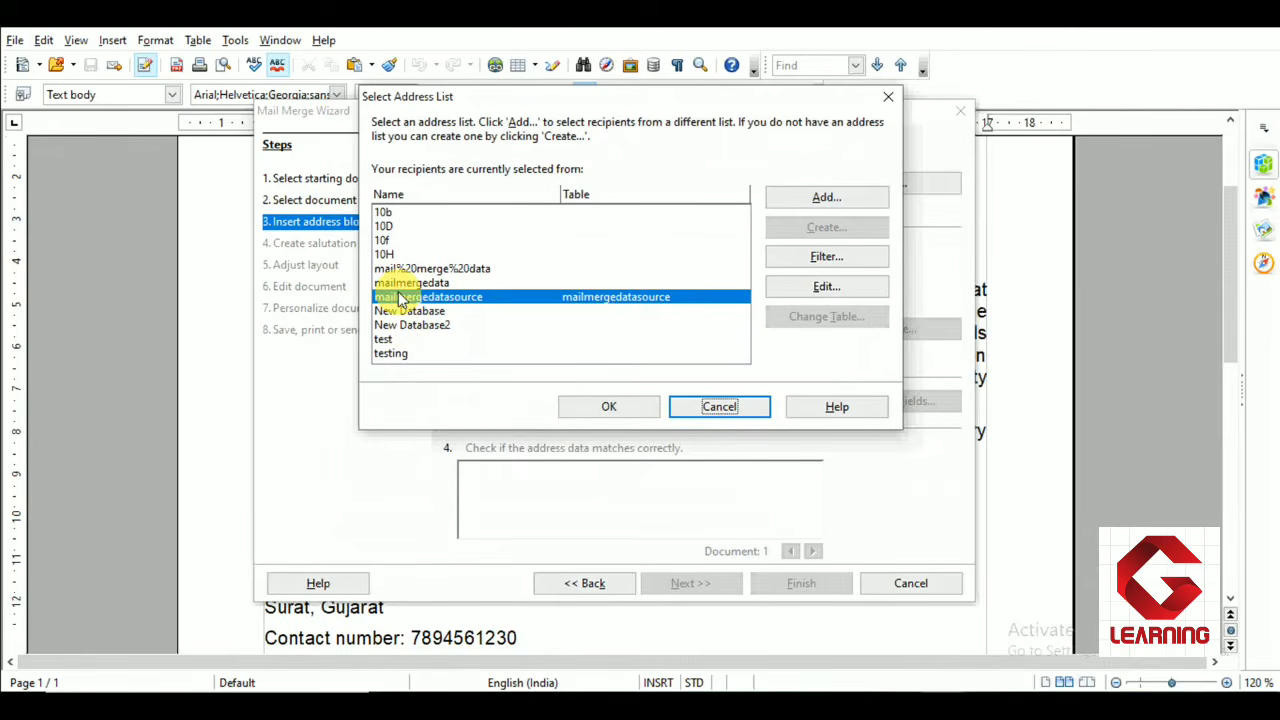
Select the mailmergedatasource list as the recipients' address list and confirm
left_click(590, 303)
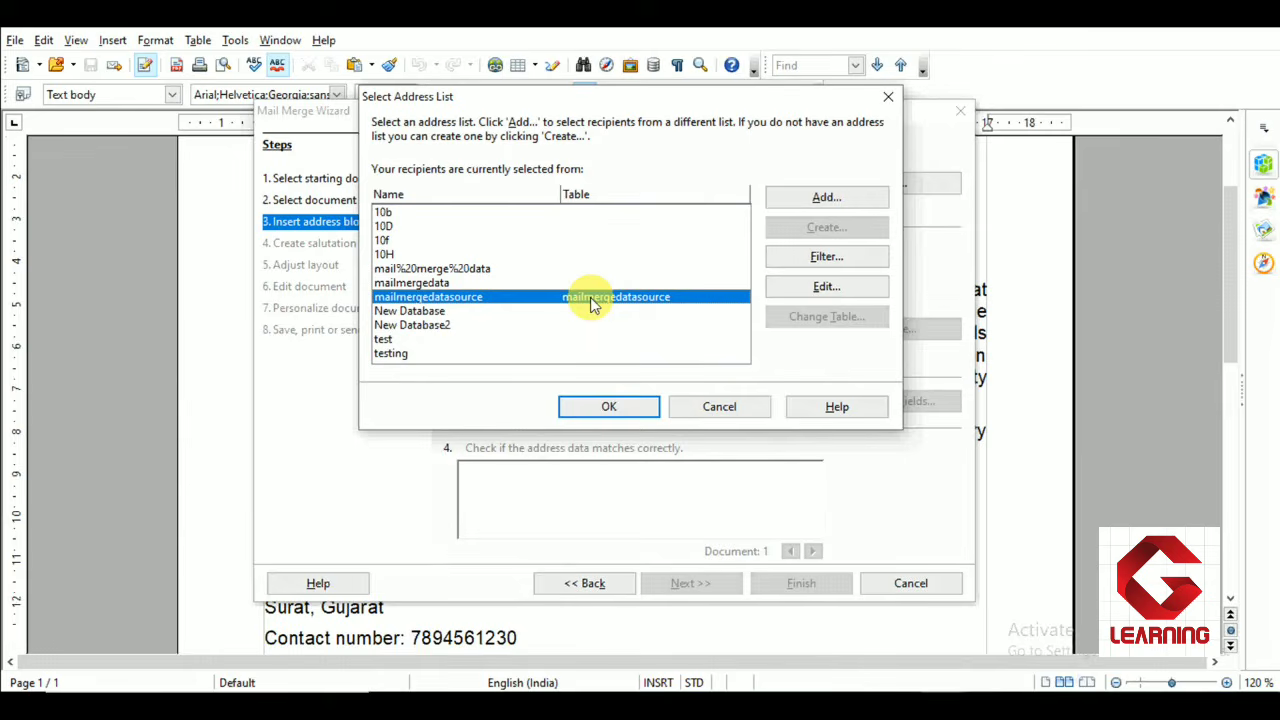
left_click(605, 407)
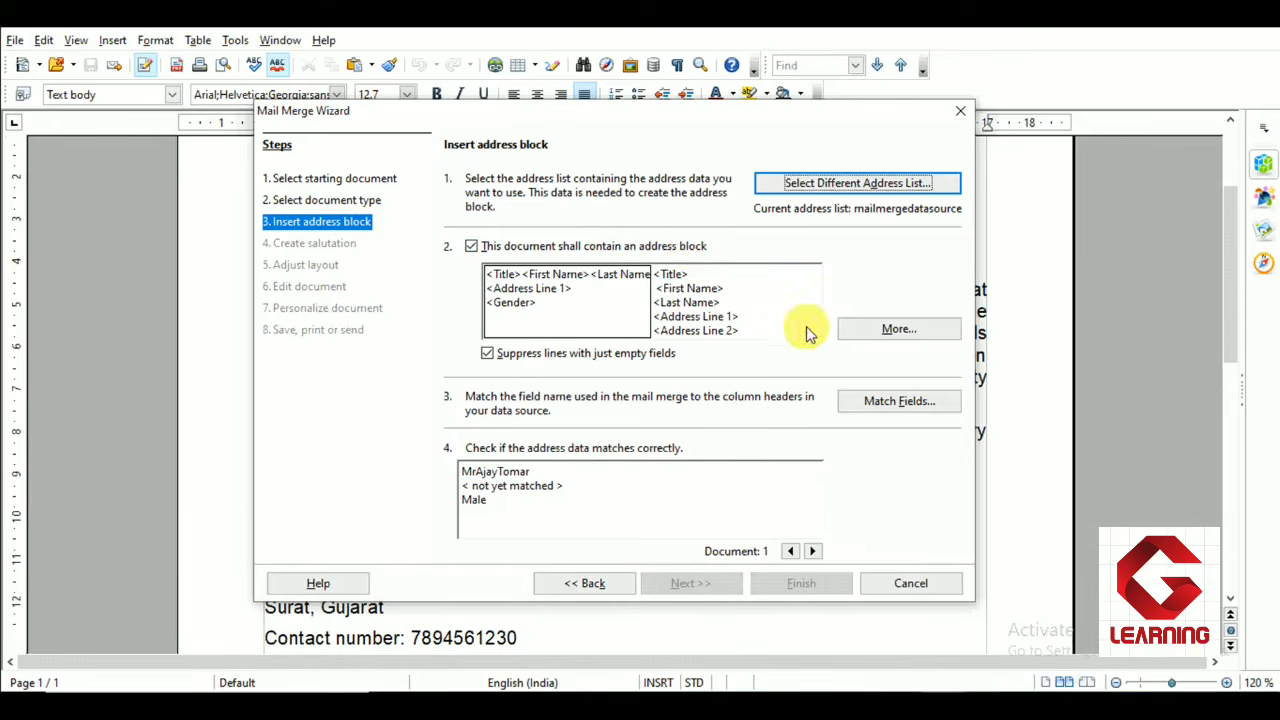
Create a new address block with Title, First Name and Last Name on the first line and City on a second line
left_click(885, 330)
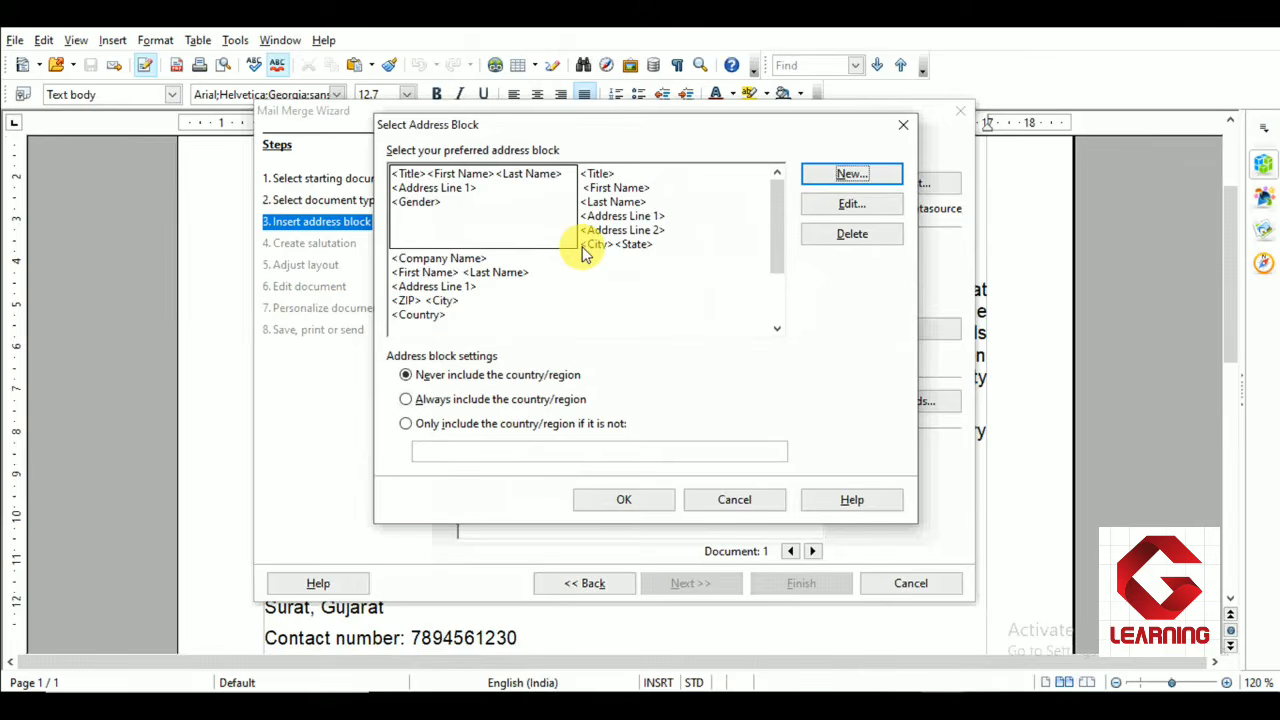
left_click(848, 176)
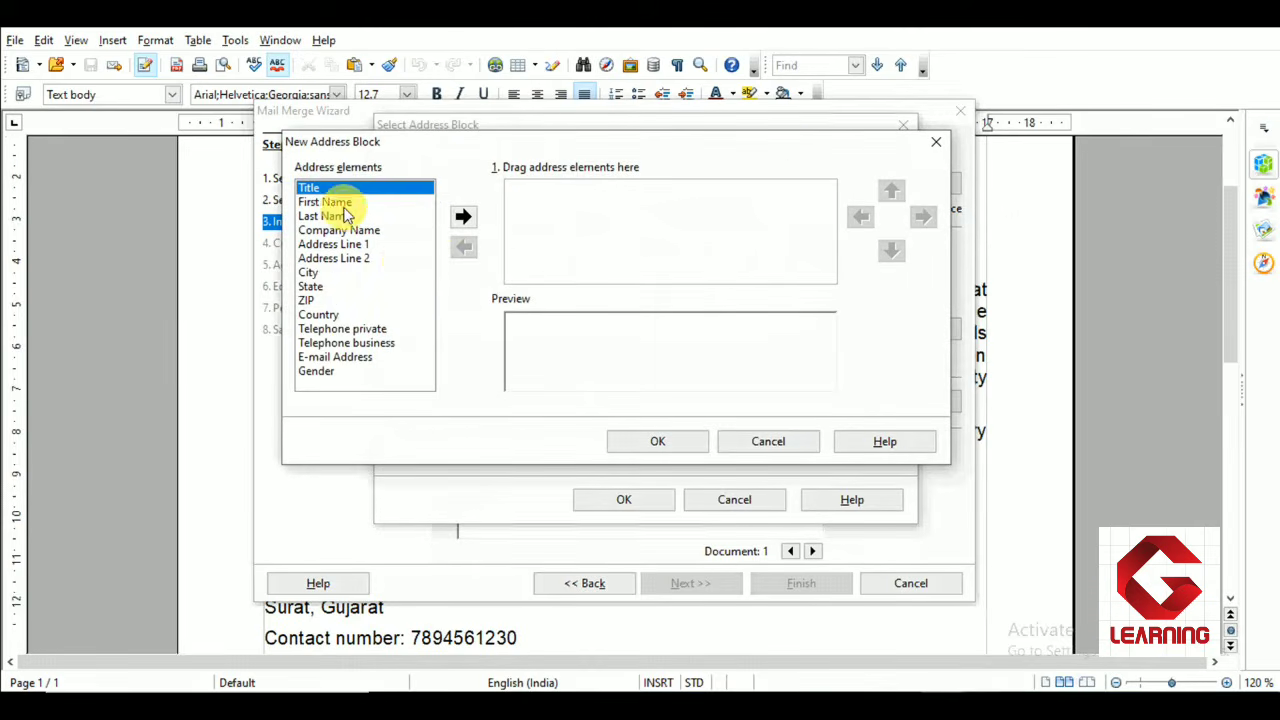
left_click(462, 216)
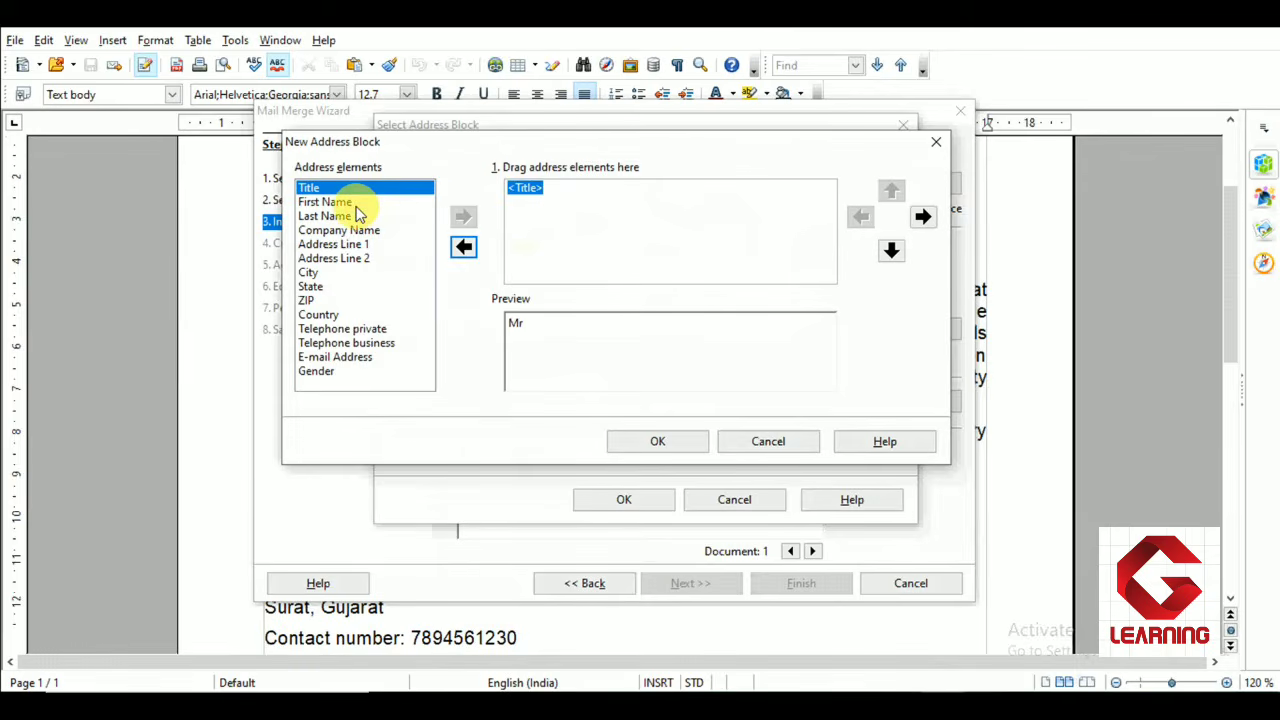
left_click(352, 203)
left_click(462, 216)
left_click(335, 217)
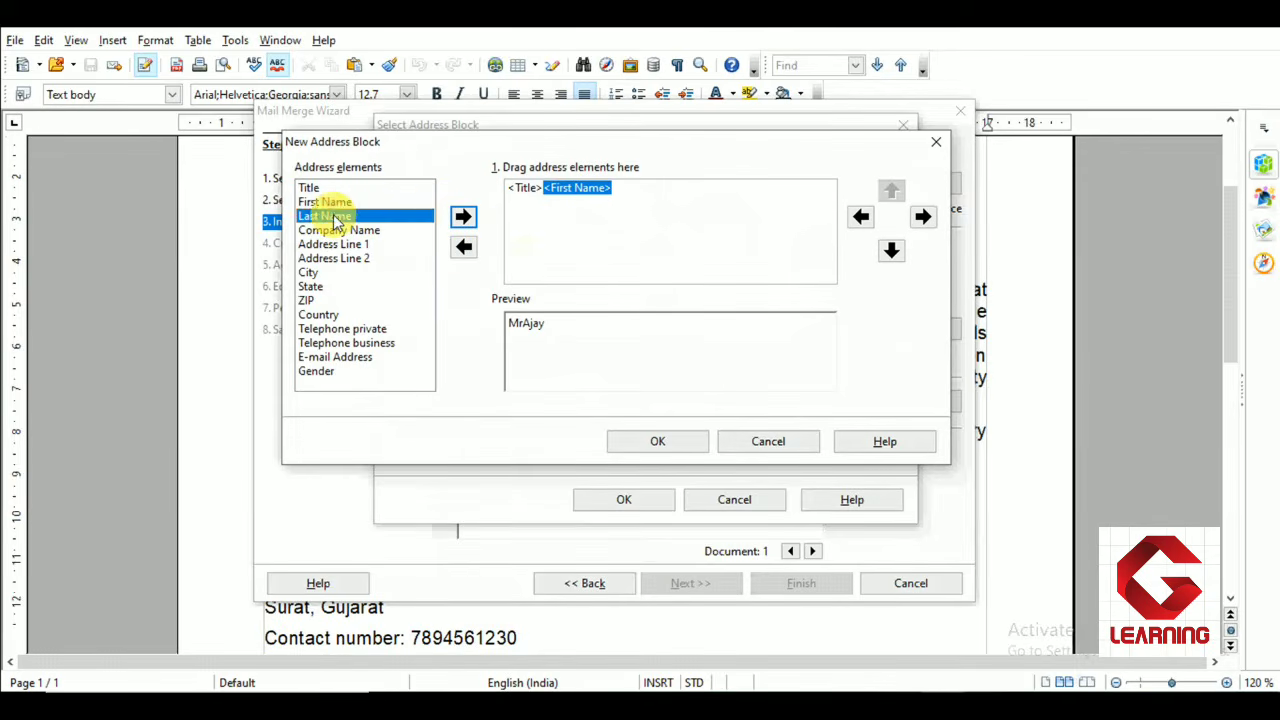
left_click(462, 216)
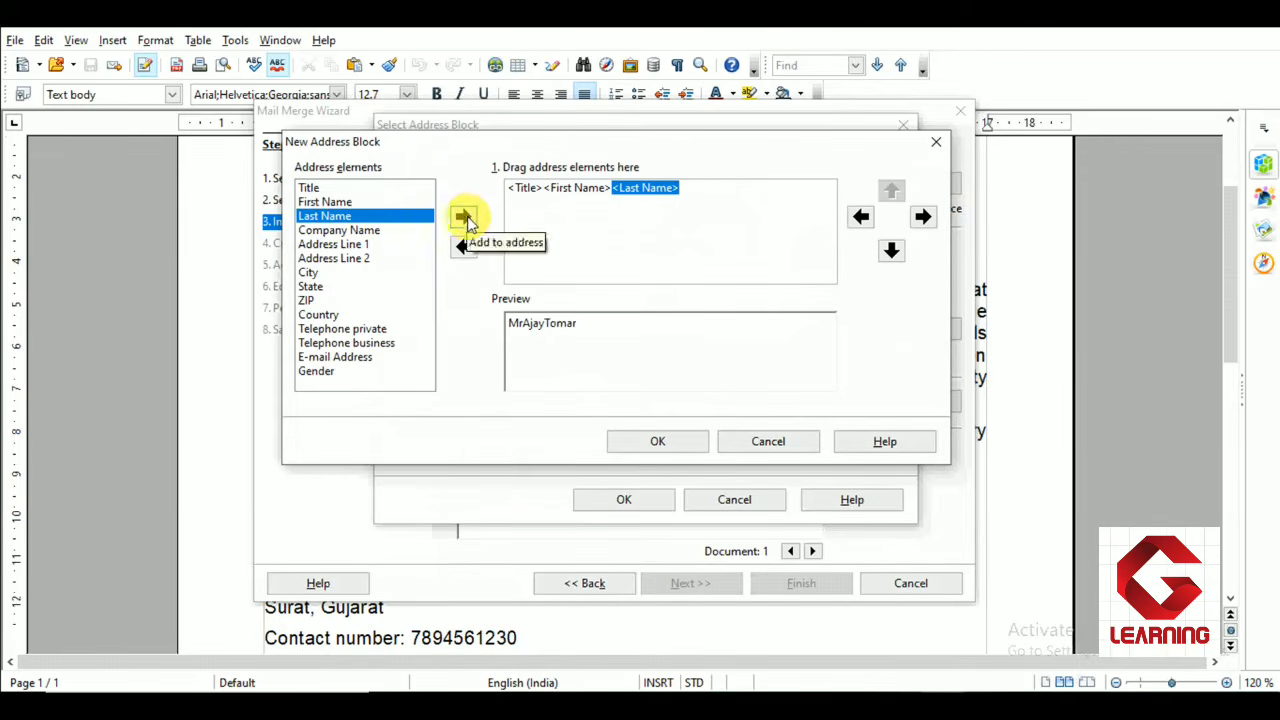
left_click(318, 272)
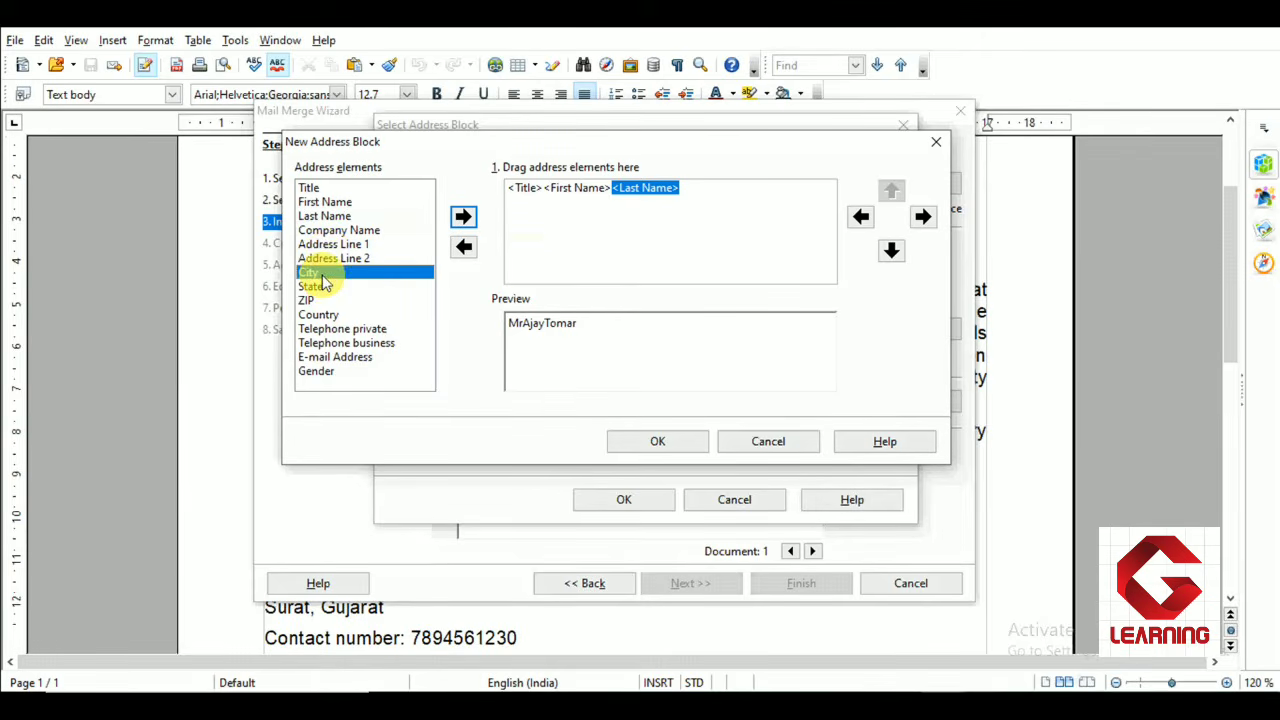
left_click(462, 216)
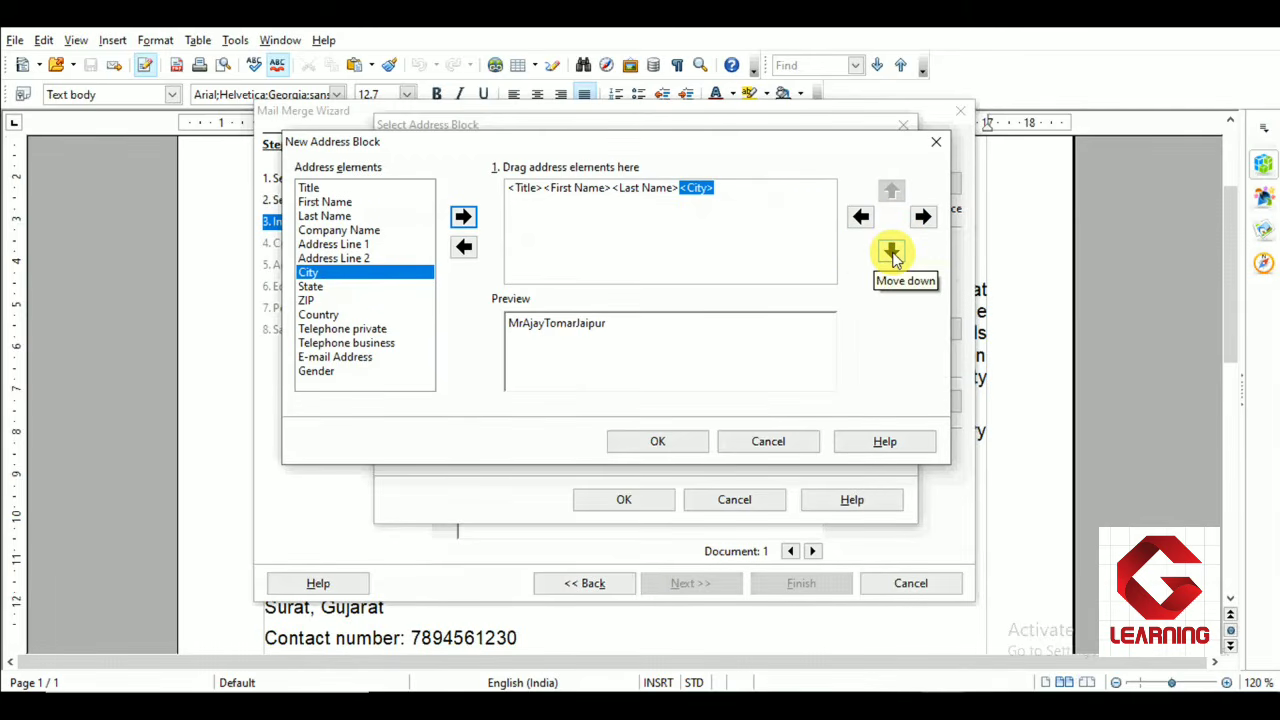
left_click(891, 252)
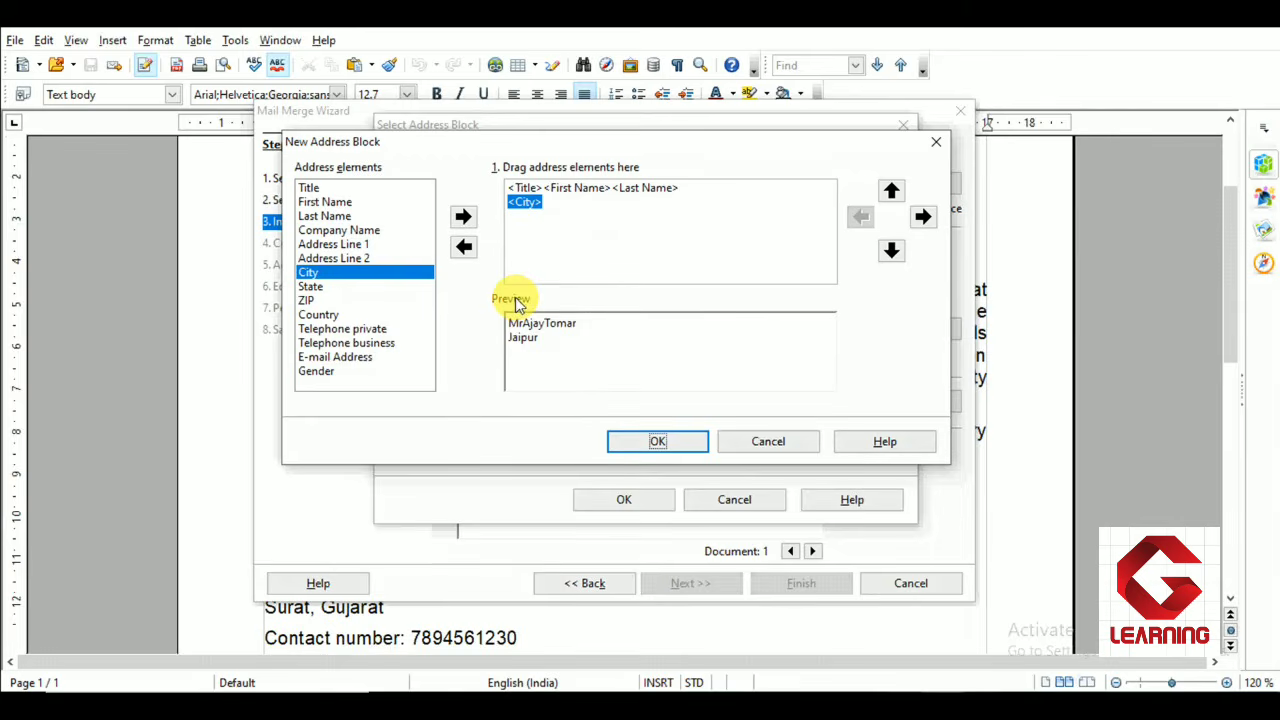
Add Telephone private on a third line of the address block and confirm the new address block
left_click(380, 333)
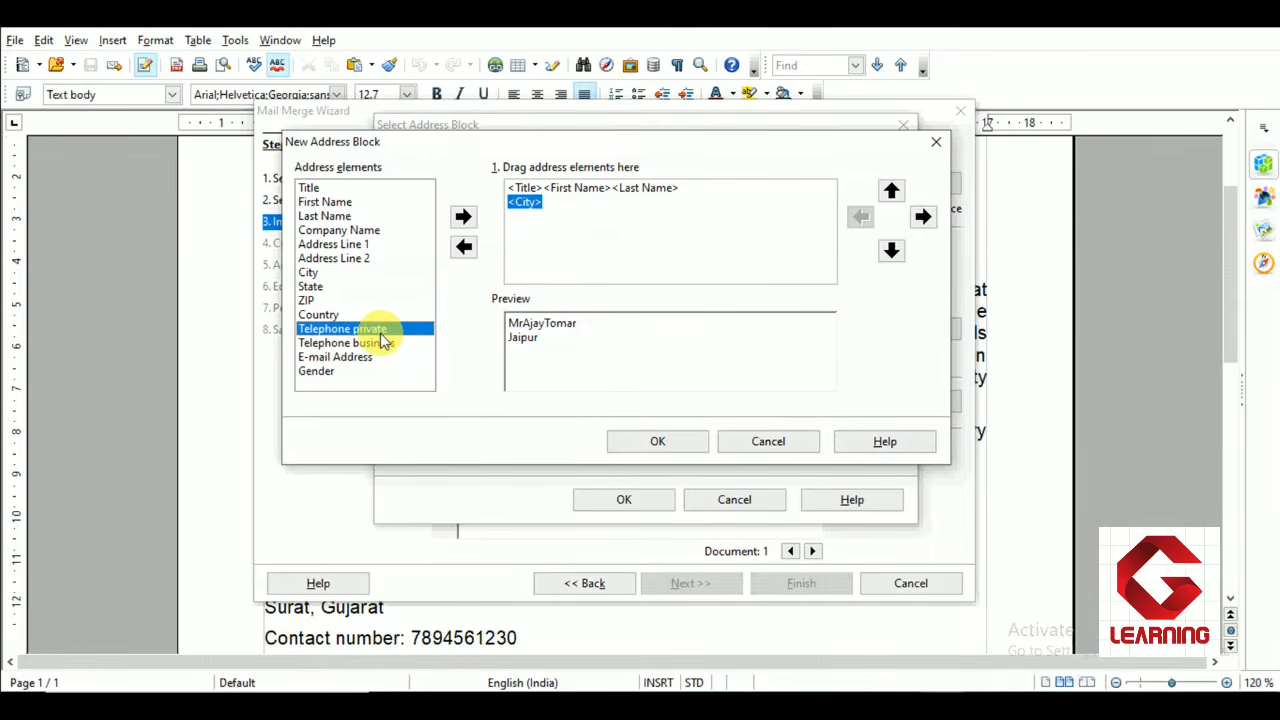
left_click(463, 216)
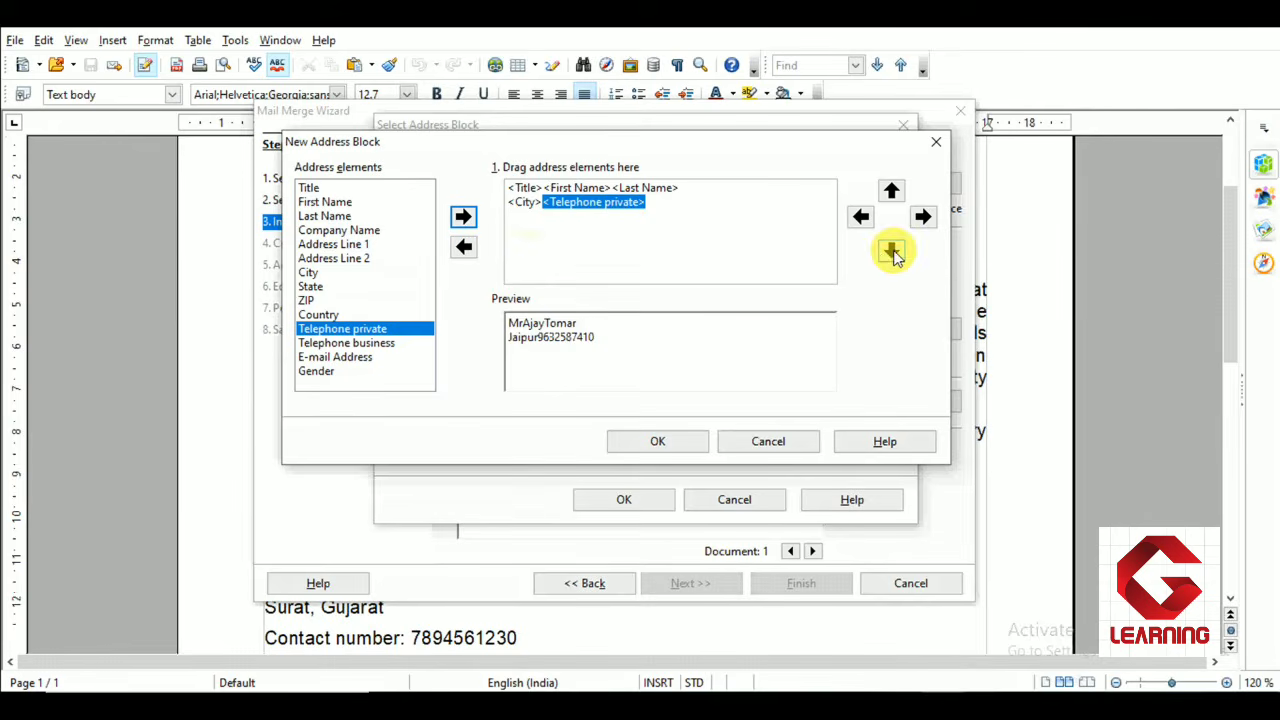
left_click(891, 250)
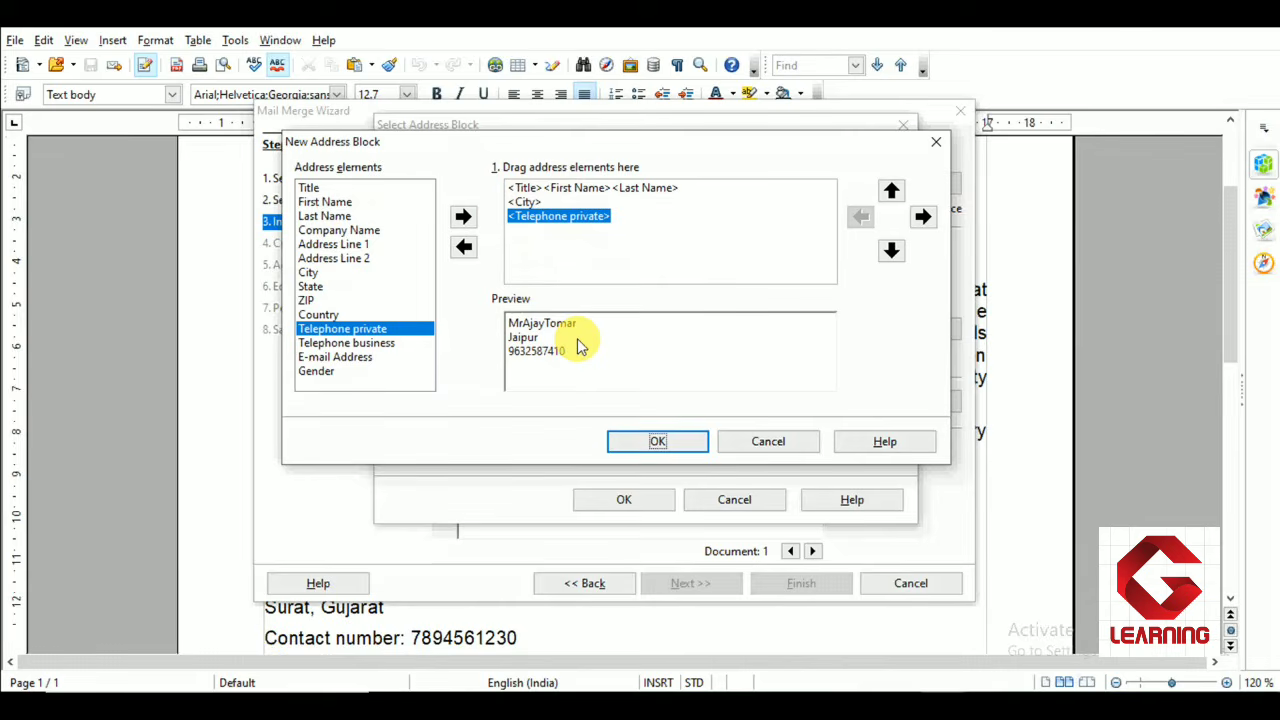
left_click(650, 443)
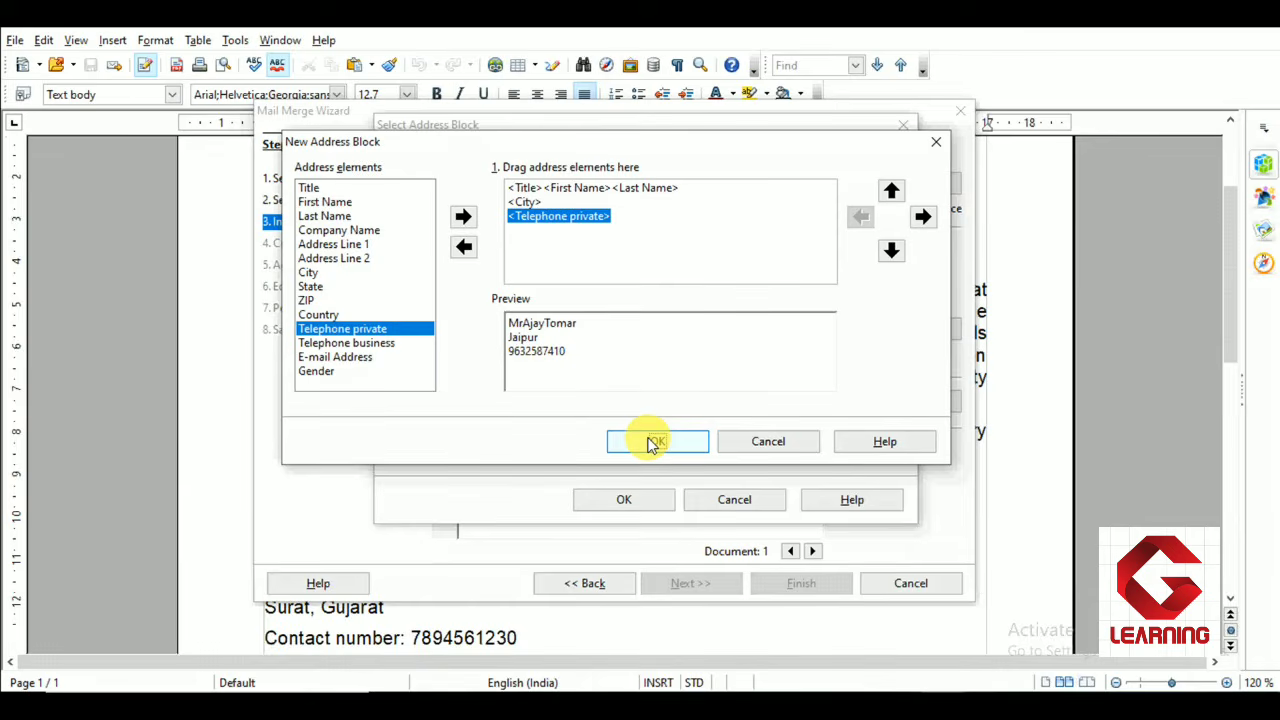
left_click(652, 444)
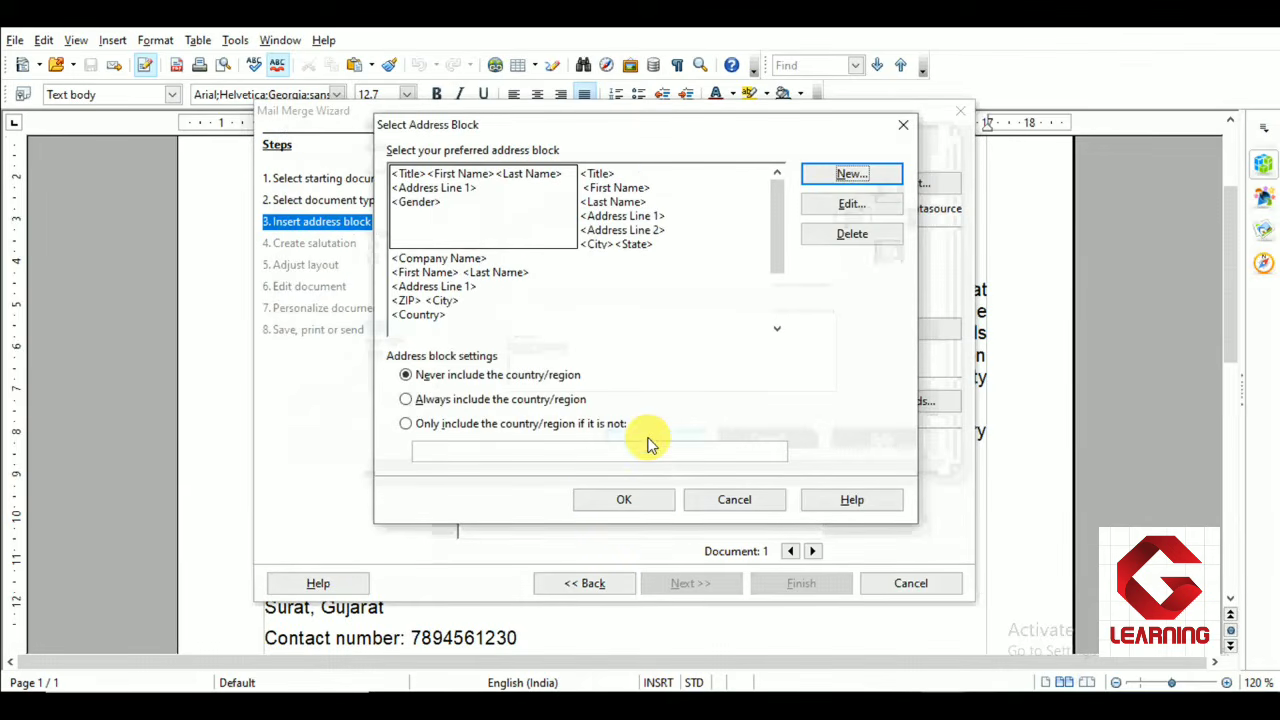
left_click(645, 511)
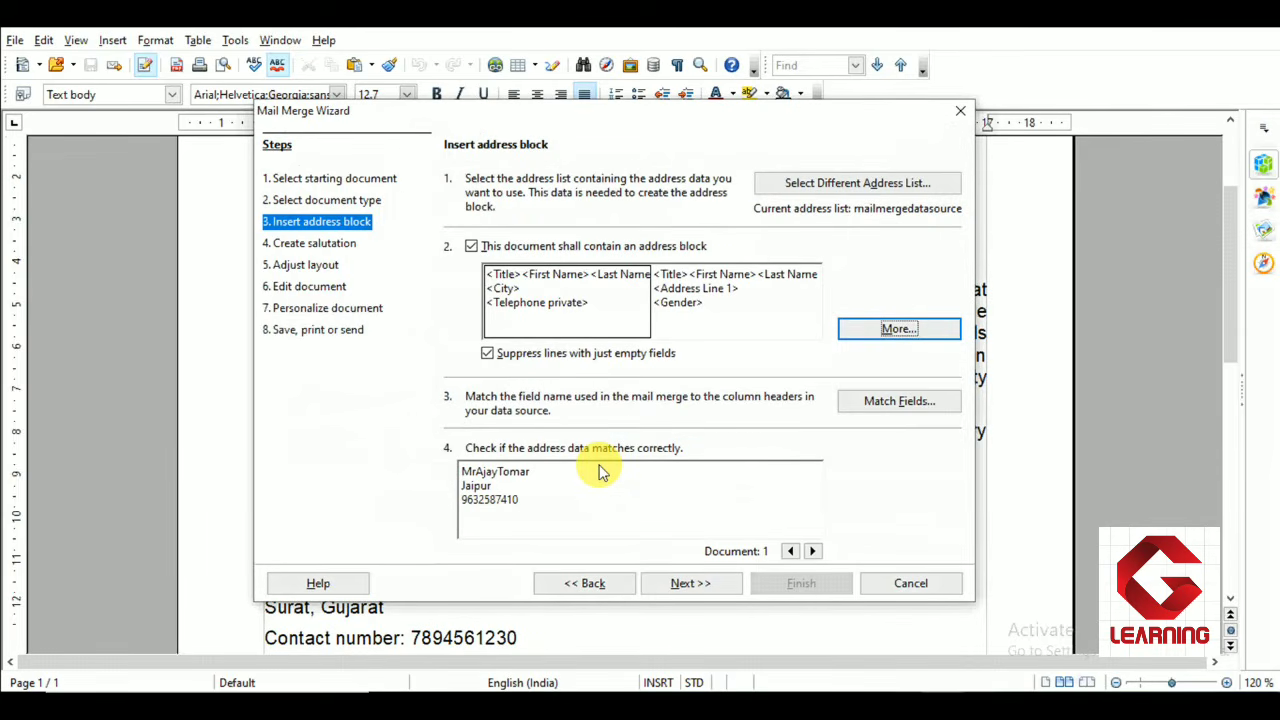
Go to the salutation step and enable a salutation for the document
left_click(690, 583)
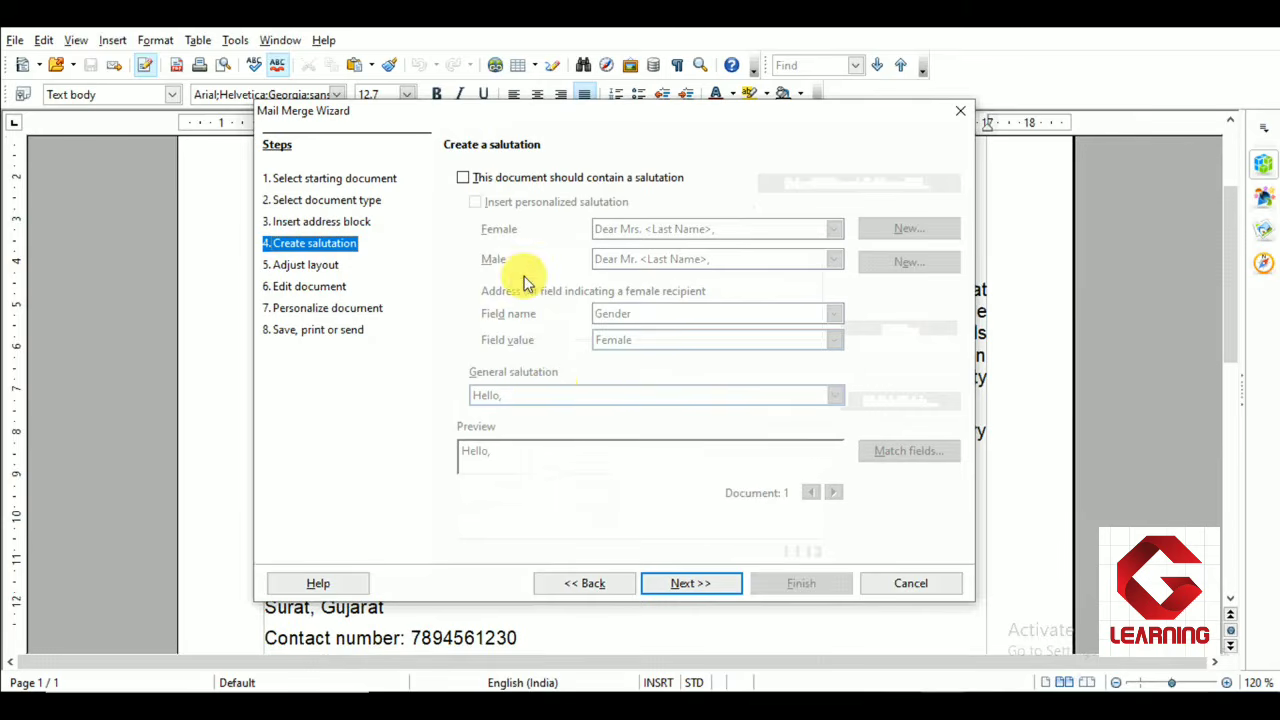
left_click(463, 178)
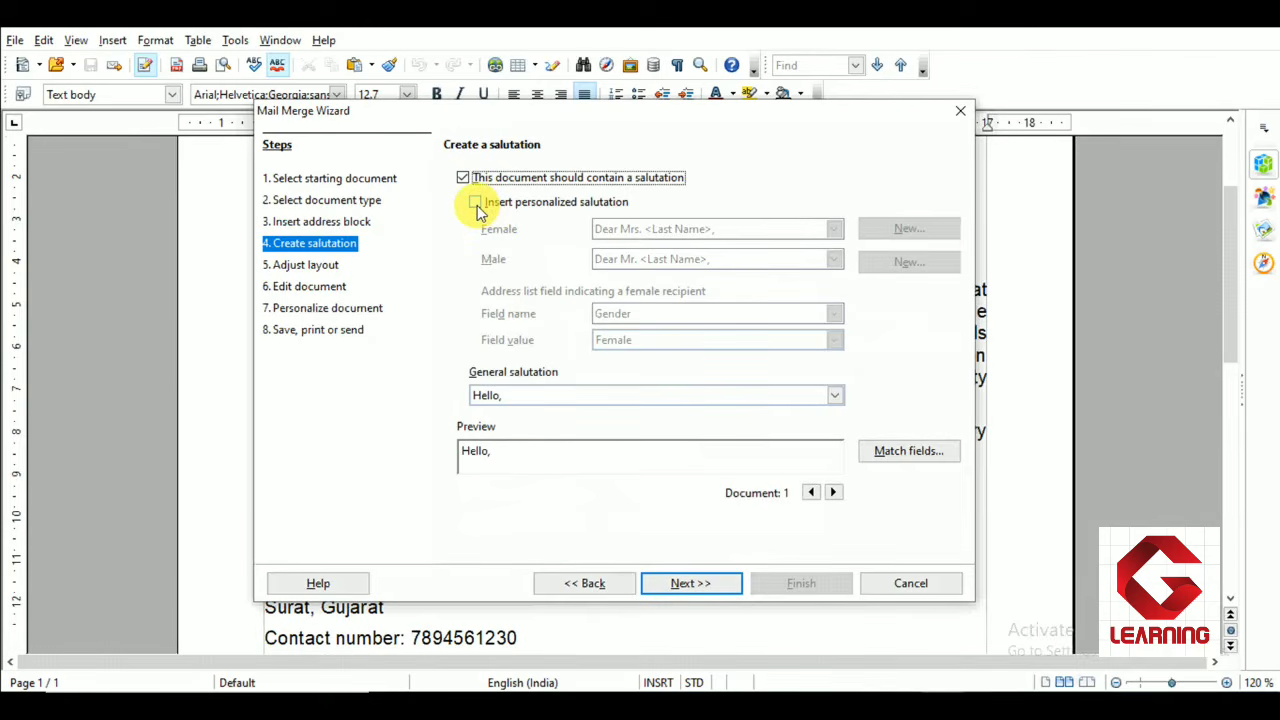
Enable a personalized salutation and proceed to the layout step
left_click(476, 203)
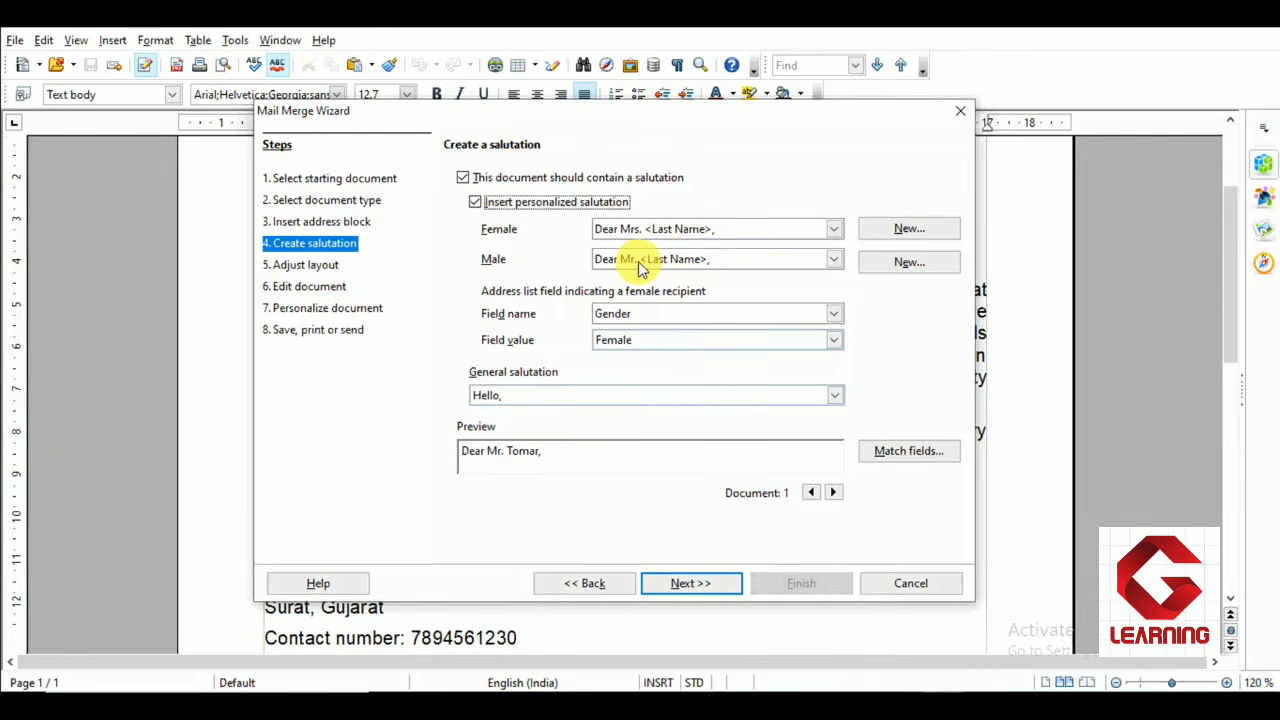
left_click(677, 587)
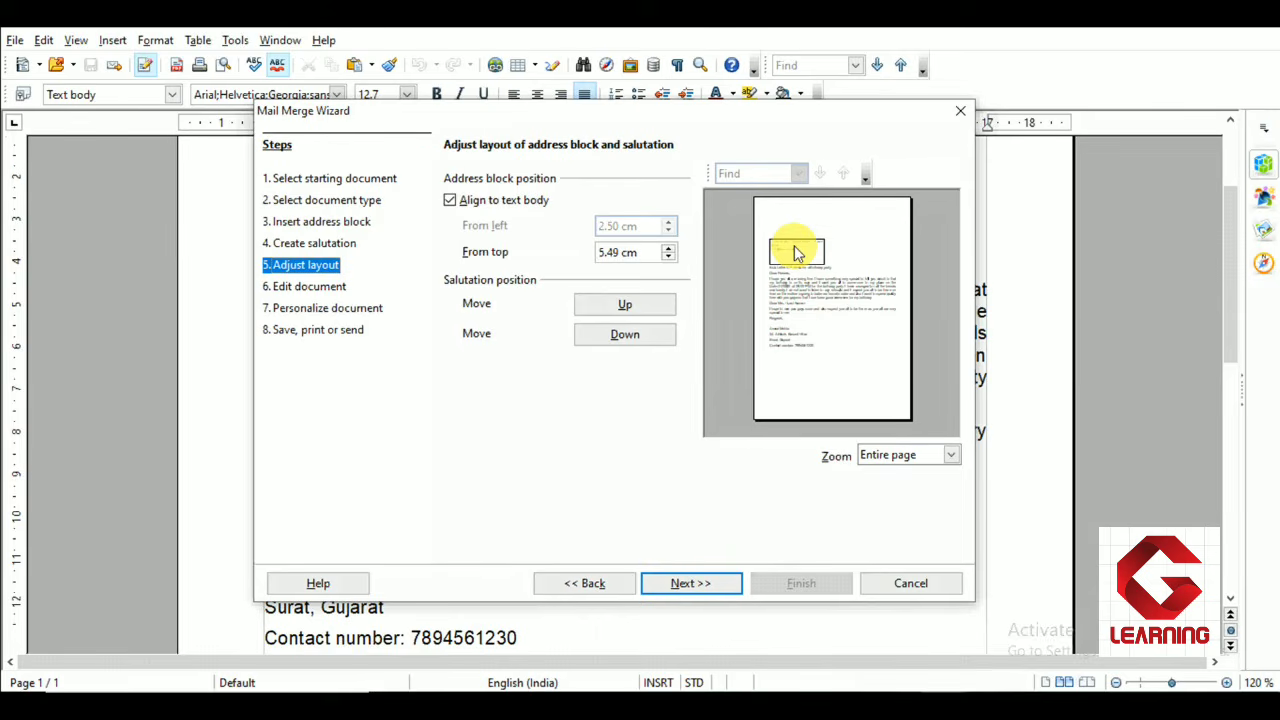
Turn off aligning the address block to the text body and set its position from left to 2.10 cm
left_click(451, 202)
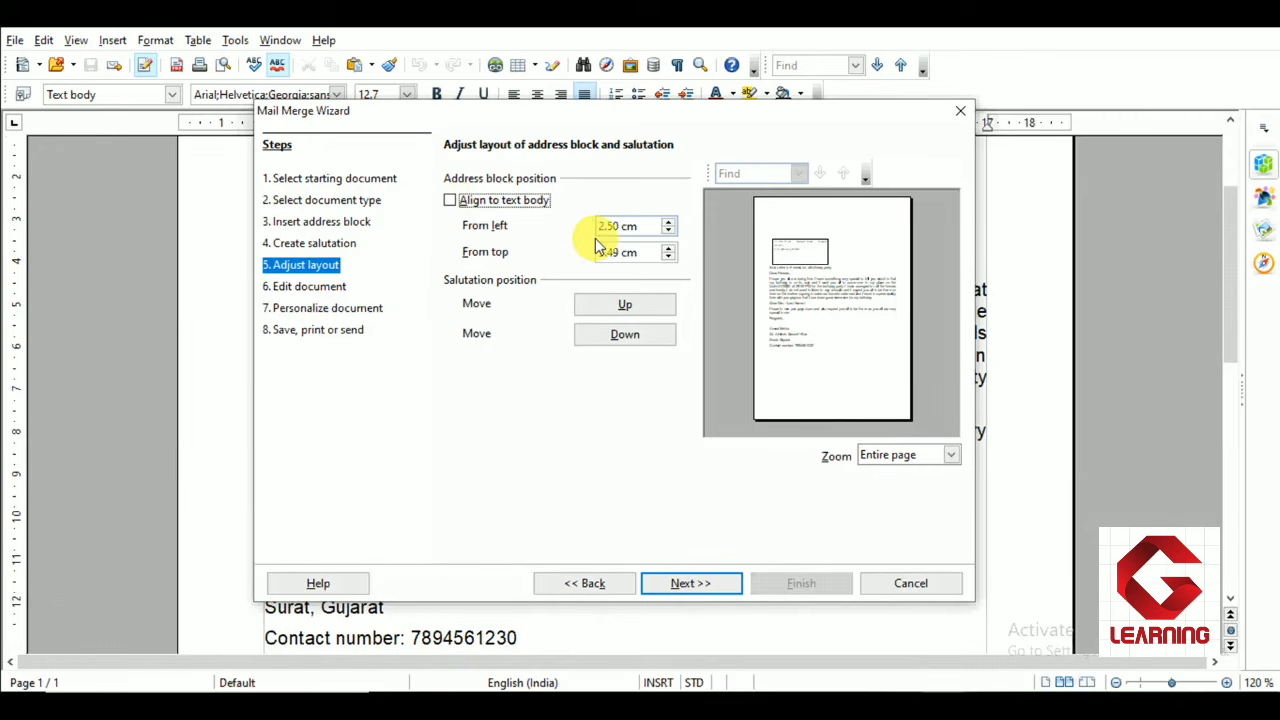
left_click(669, 232)
left_click(669, 232)
left_click(669, 232)
left_click(669, 232)
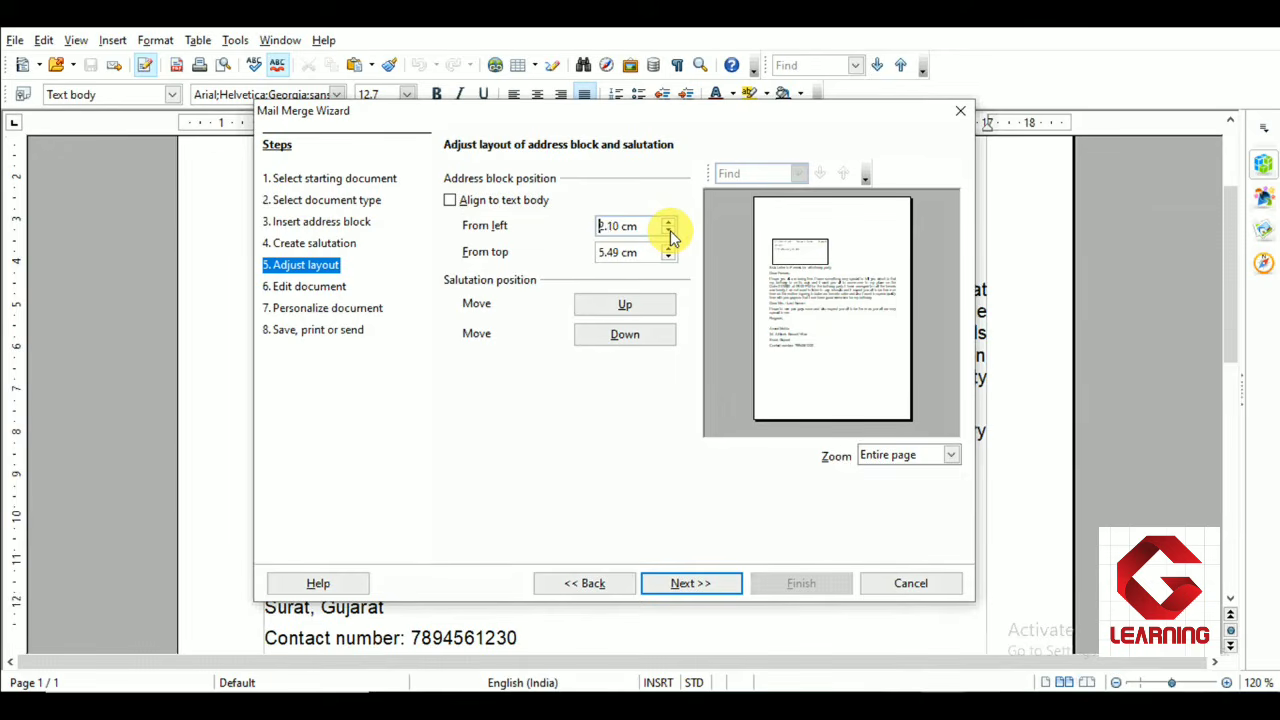
left_click(669, 232)
left_click(669, 232)
left_click(669, 226)
left_click(669, 226)
left_click(669, 226)
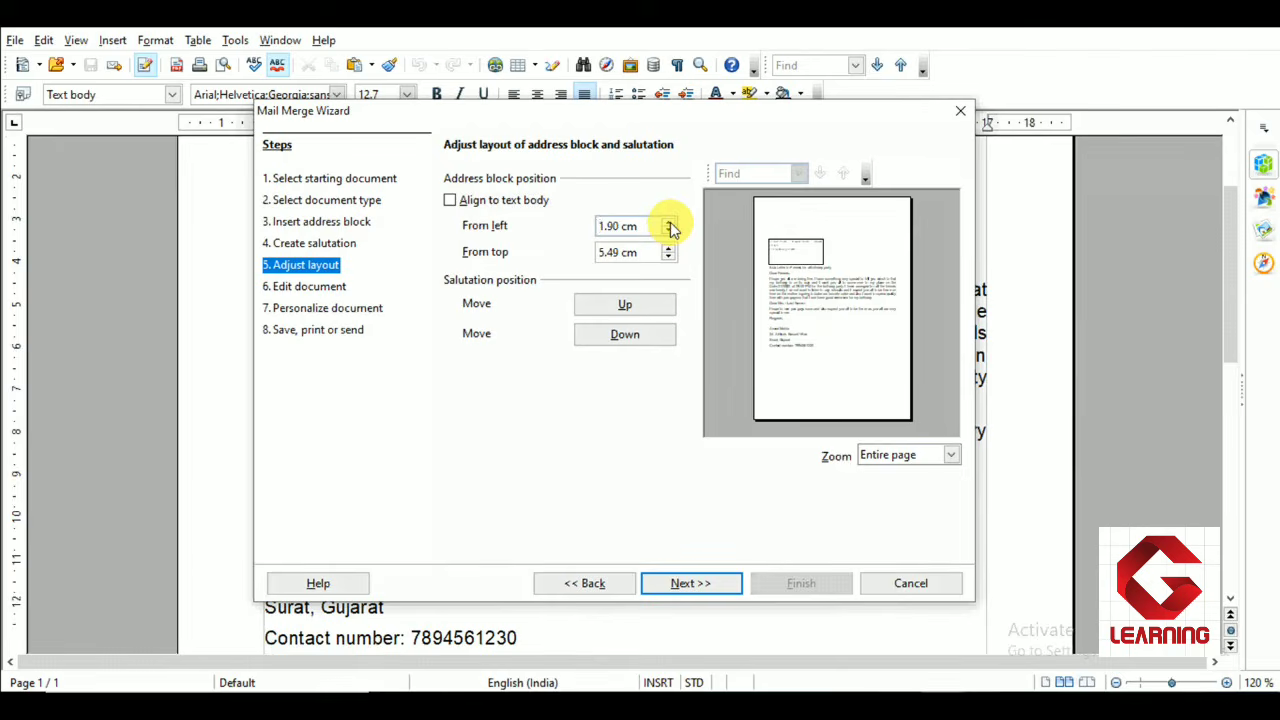
left_click(669, 226)
left_click(669, 226)
left_click(669, 226)
left_click(669, 226)
left_click(669, 226)
left_click(669, 226)
left_click(669, 226)
left_click(669, 226)
left_click(669, 226)
left_click(669, 226)
left_click(669, 226)
left_click(669, 226)
left_click(669, 226)
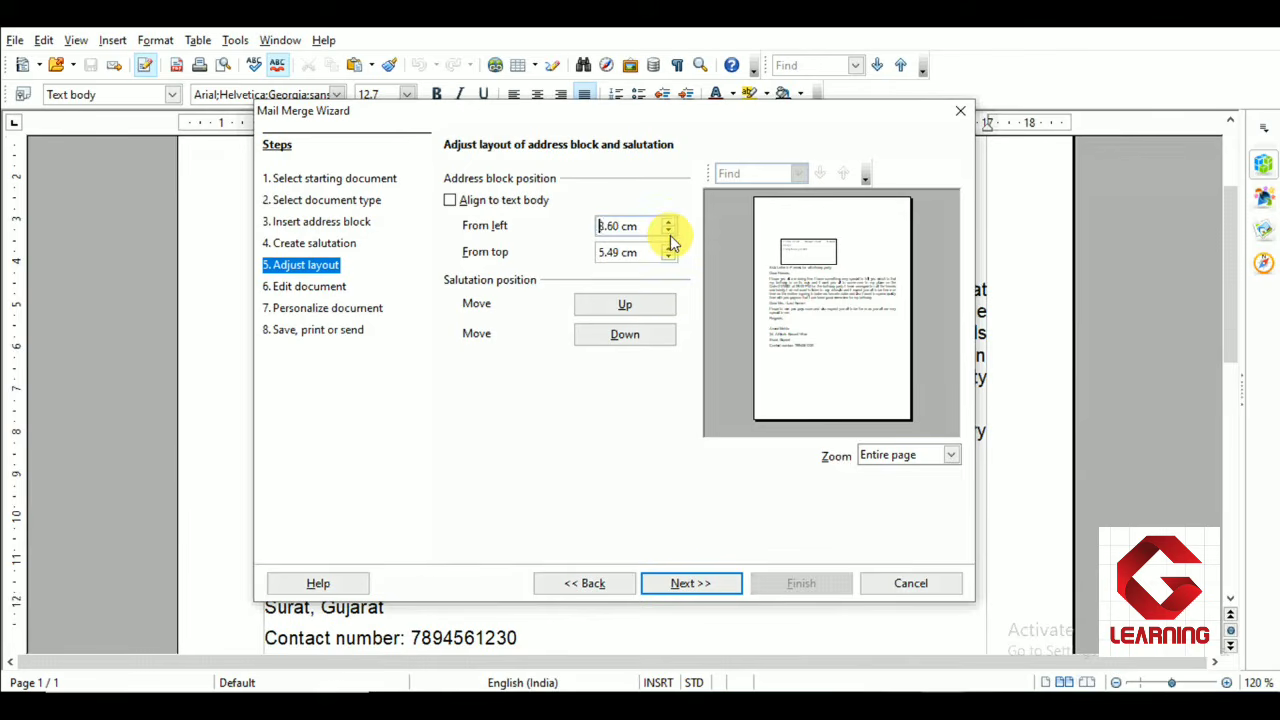
left_click(669, 232)
left_click(669, 232)
left_click(669, 232)
left_click(669, 232)
left_click(669, 232)
left_click(669, 232)
left_click(669, 232)
left_click(669, 232)
left_click(669, 232)
left_click(669, 232)
left_click(669, 232)
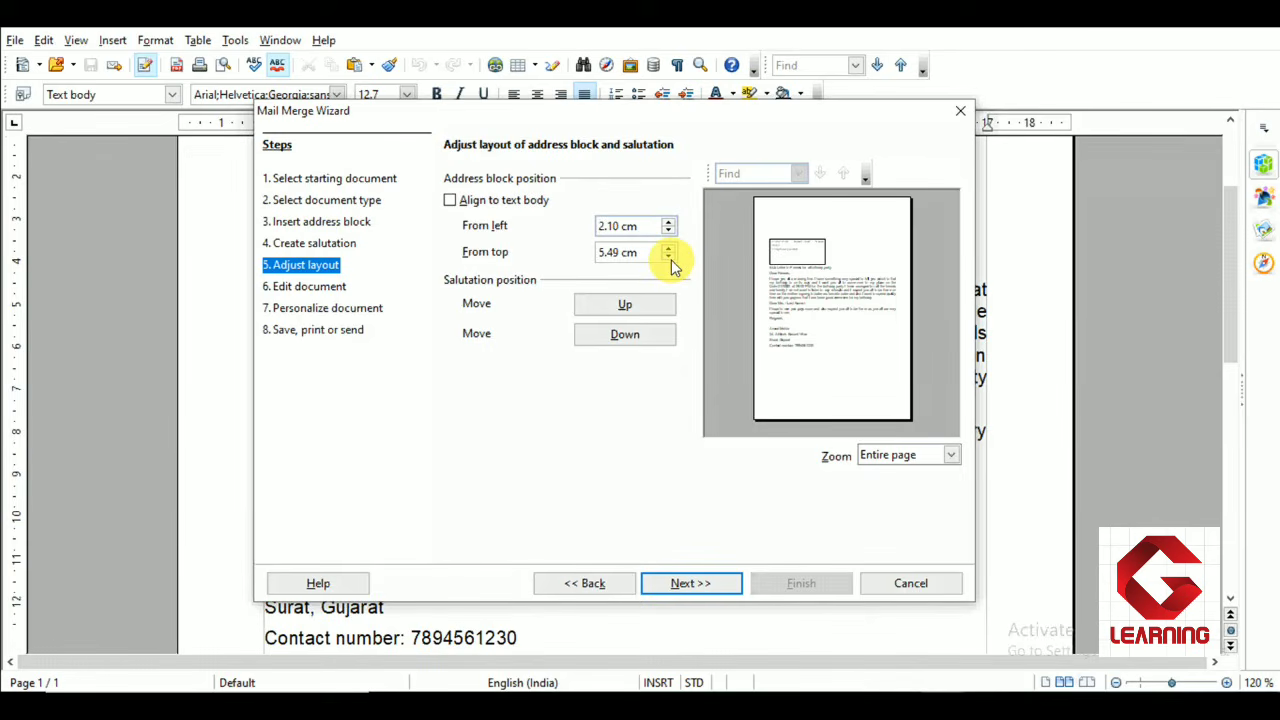
Set the address block's position from top to 2.49 cm
left_click(670, 257)
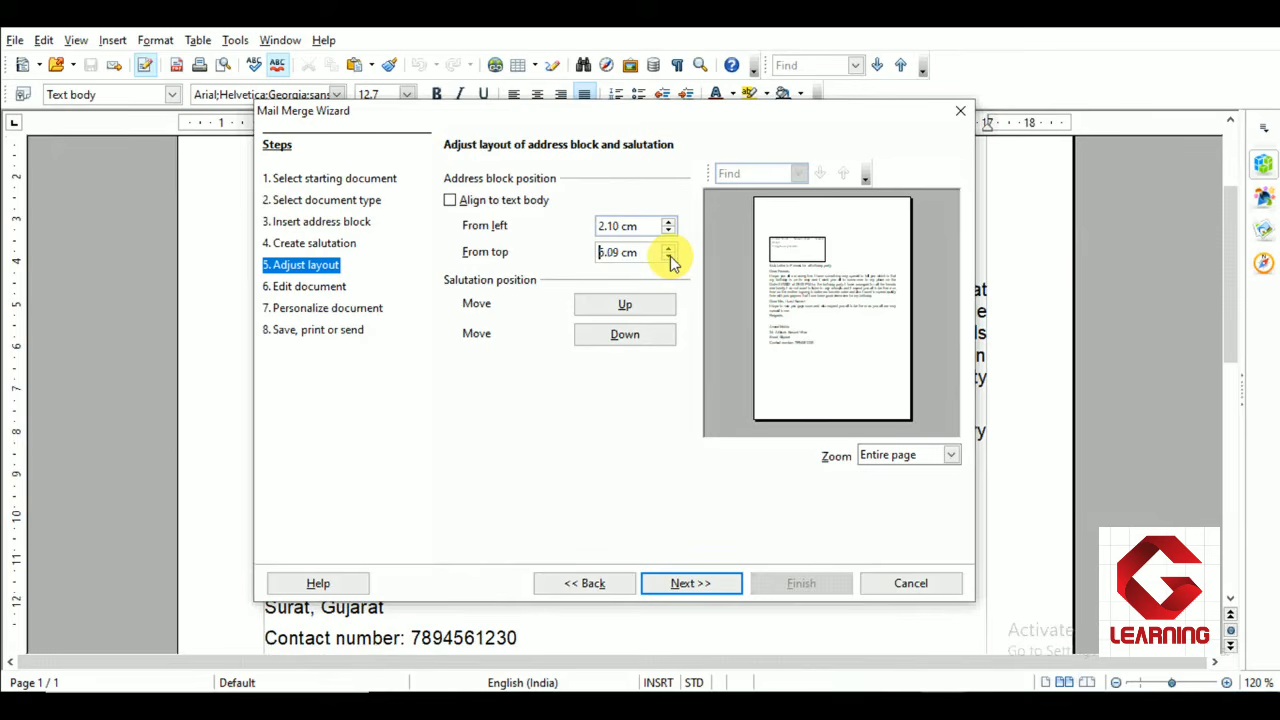
left_click(670, 257)
left_click(670, 257)
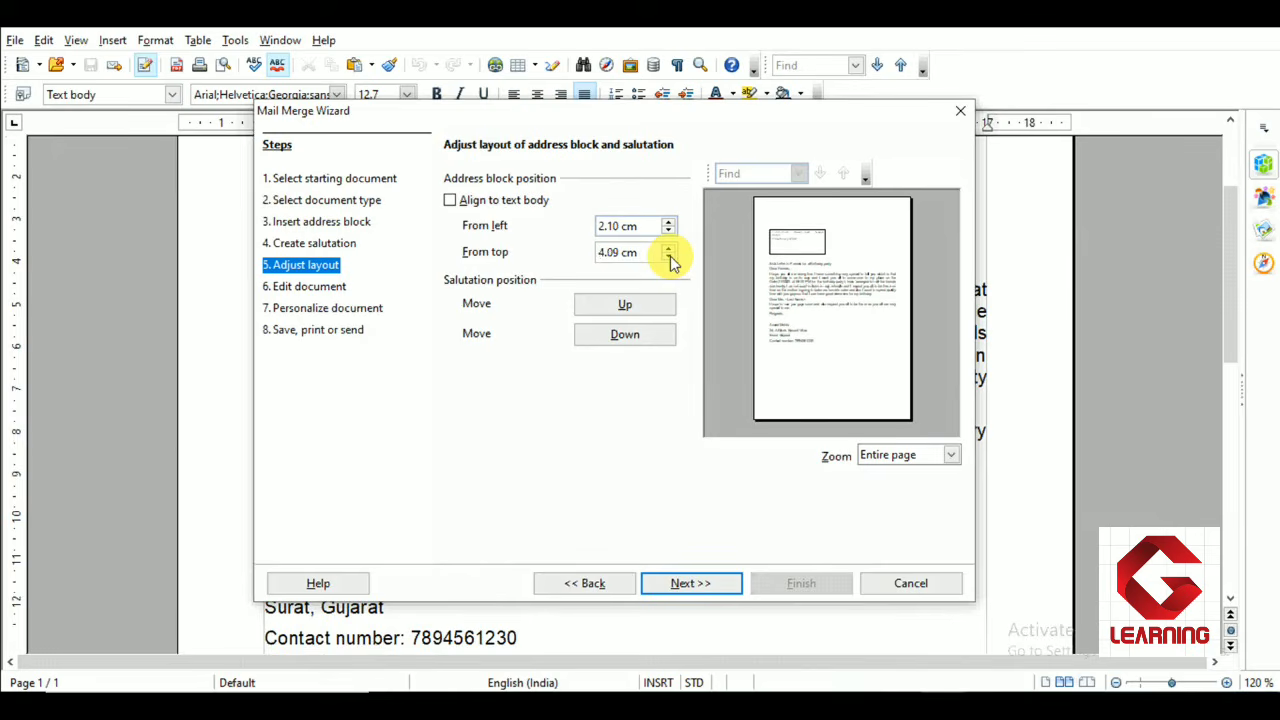
left_click(670, 257)
left_click(670, 257)
left_click(670, 258)
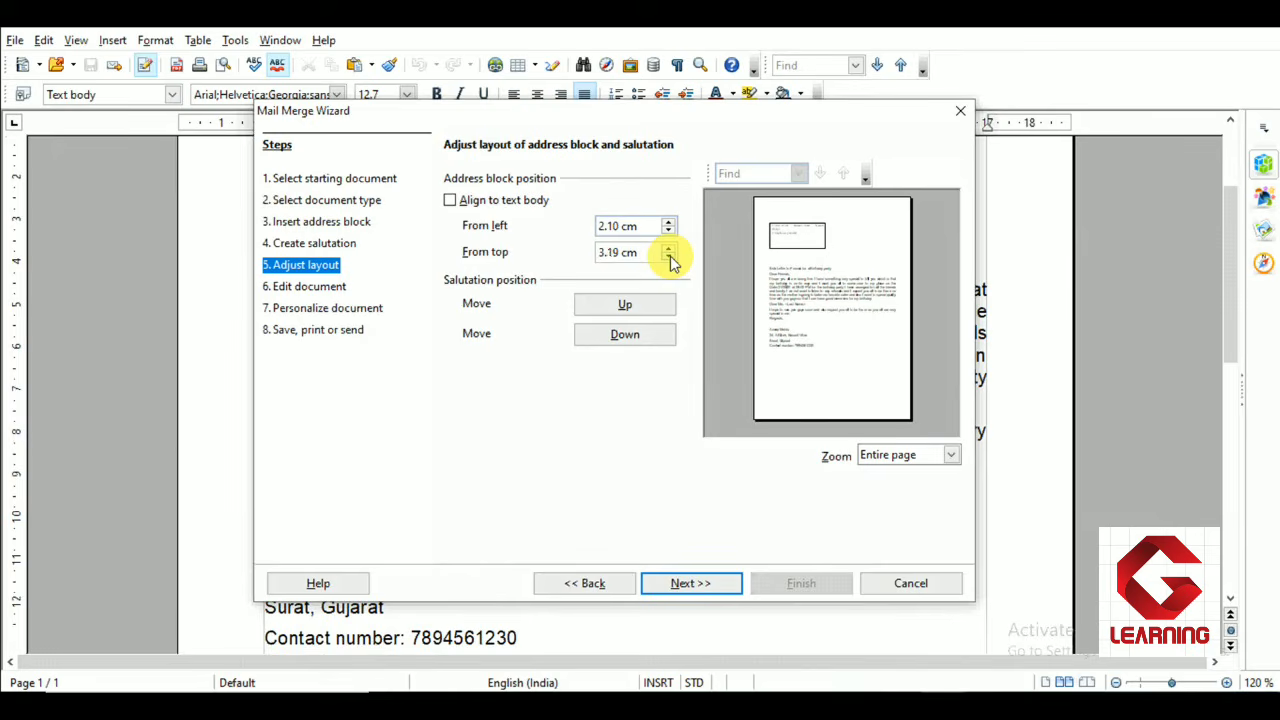
left_click(670, 258)
left_click(670, 258)
left_click(670, 258)
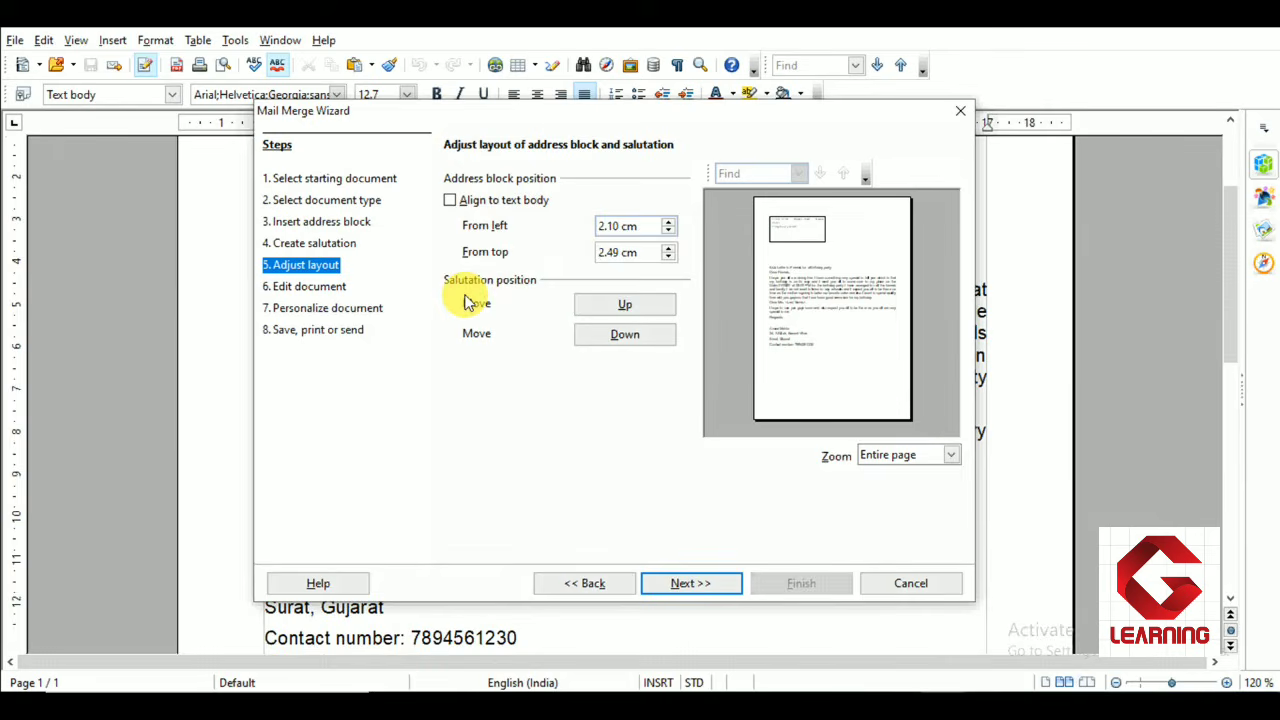
Move the salutation position down and proceed to the edit document step
left_click(625, 334)
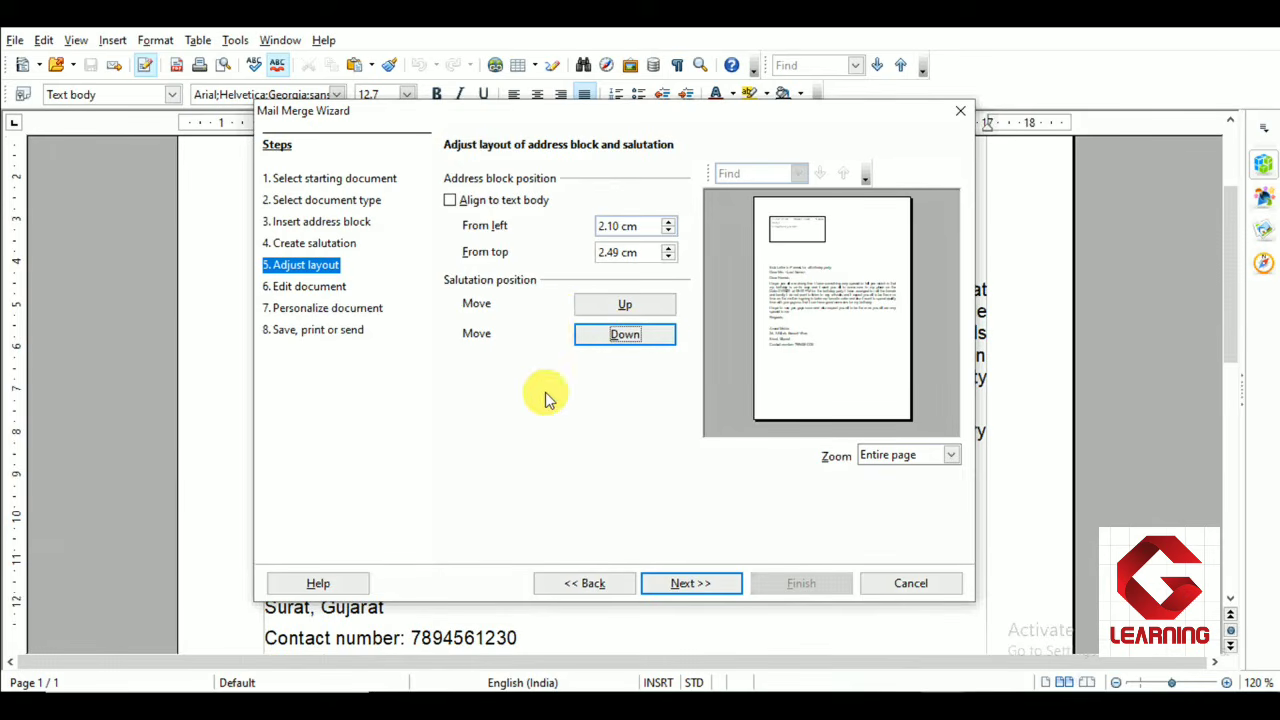
left_click(703, 588)
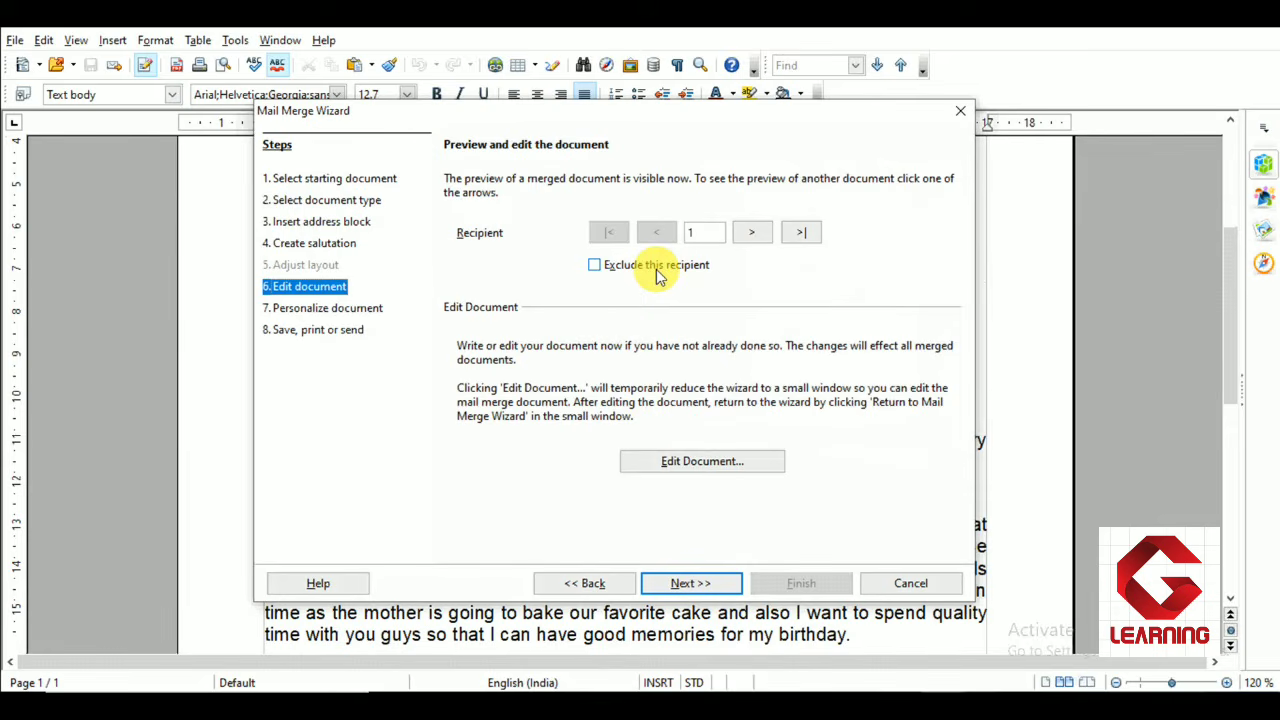
Open the document for editing and make the subject line "Sub: Letter to Friends for a Birthday party" bold
left_click(697, 466)
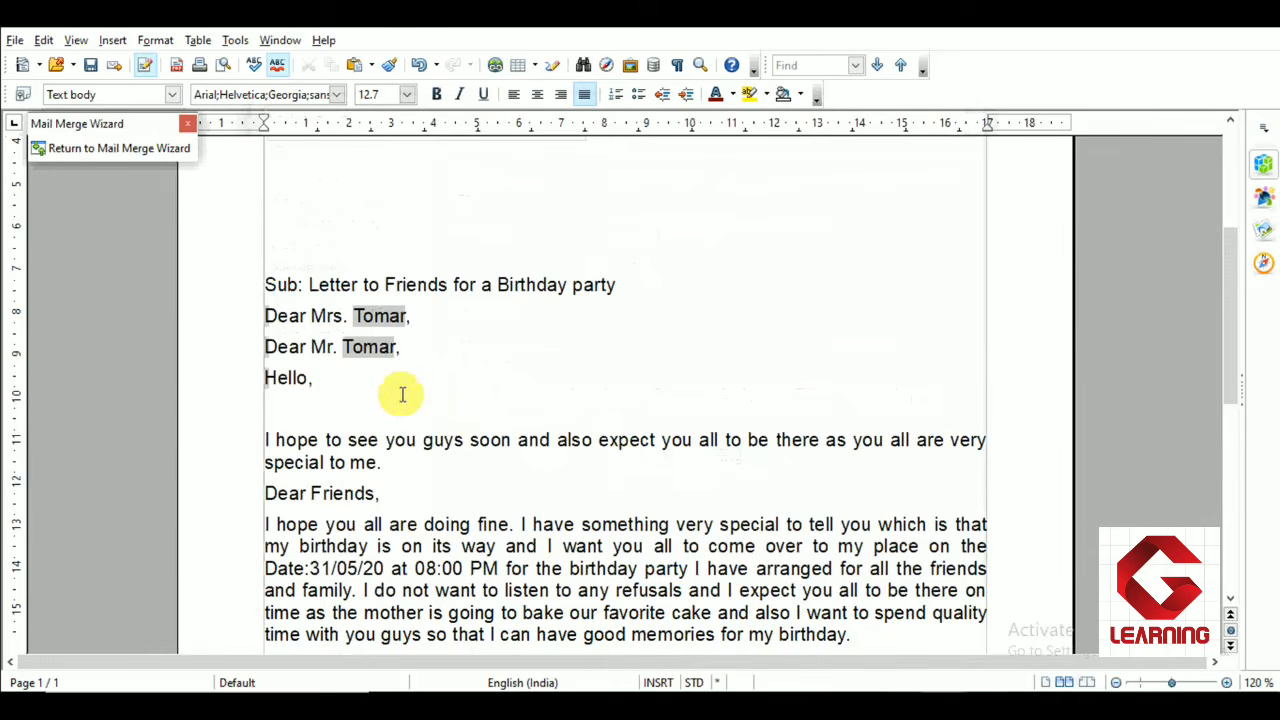
scroll(386, 374, "up", 5)
scroll(386, 372, "down", 10)
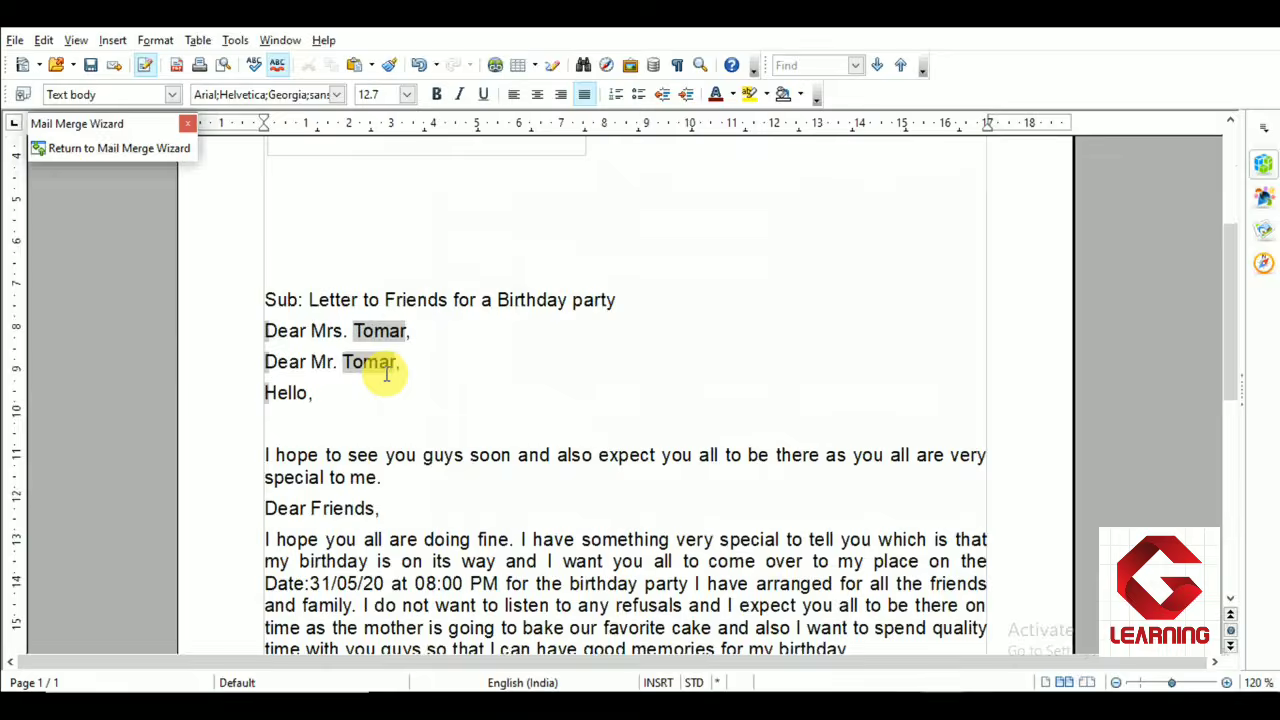
scroll(386, 372, "up", 5)
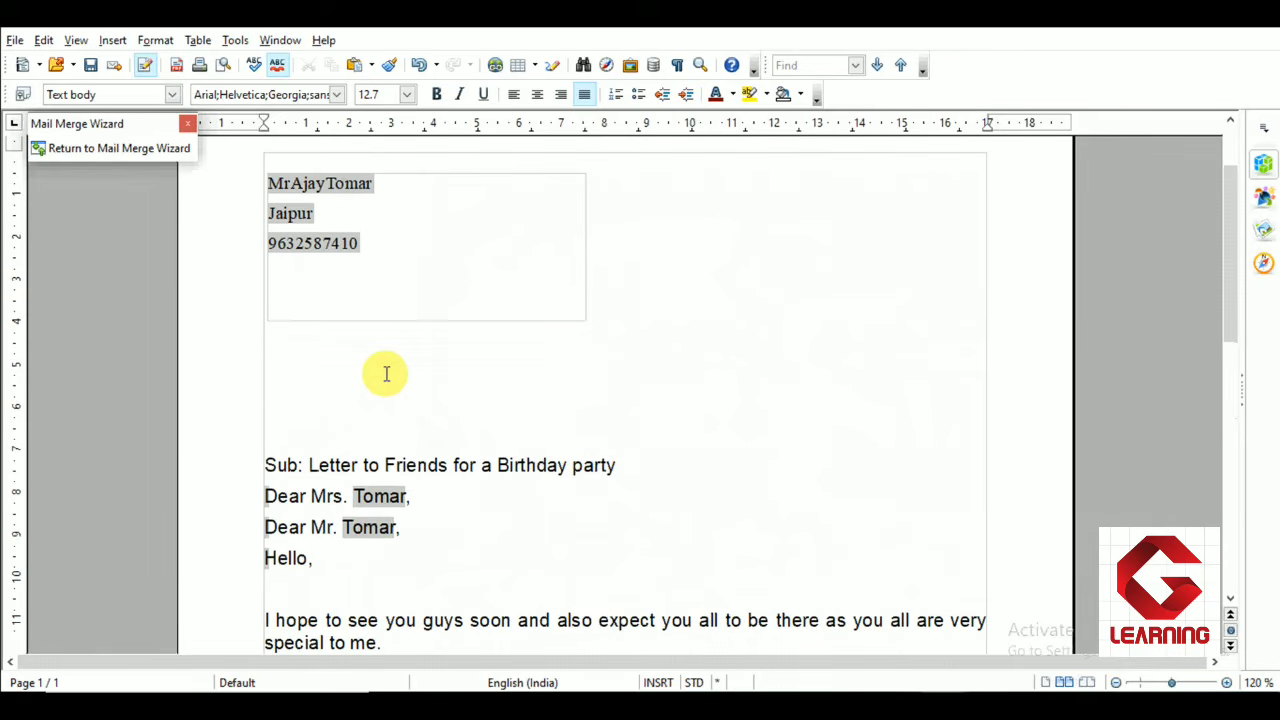
scroll(320, 360, "down", 1)
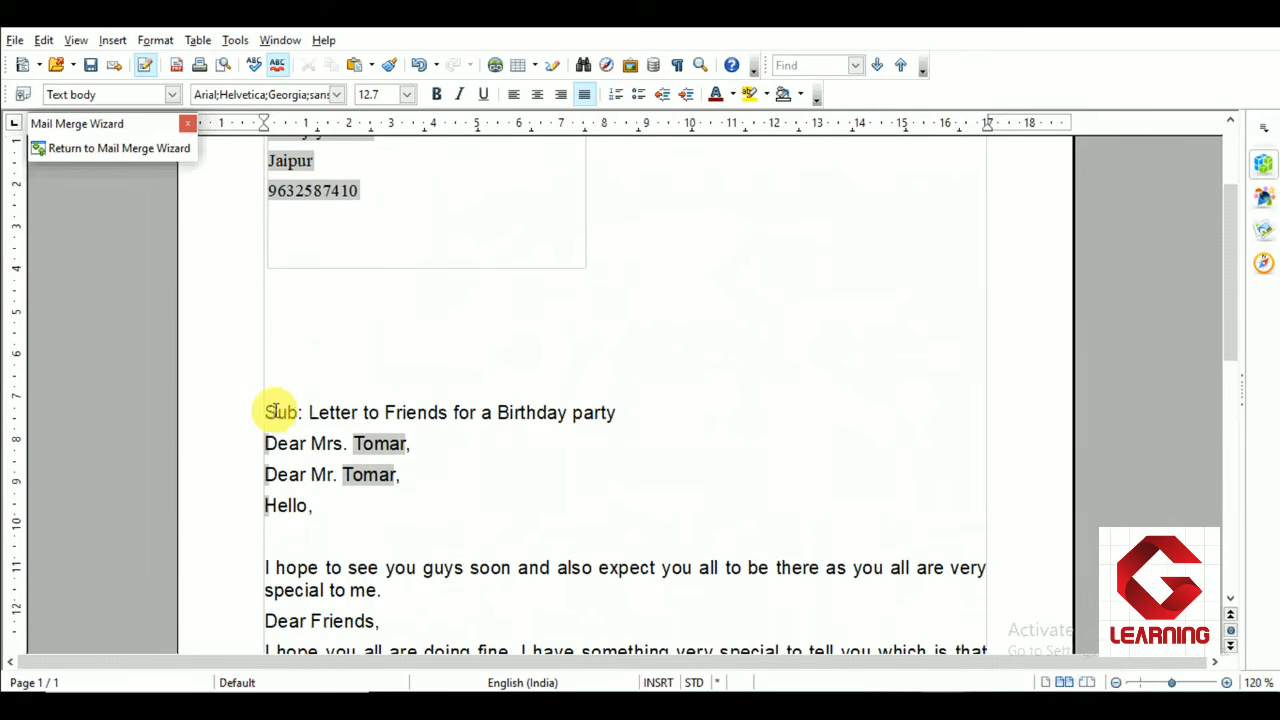
left_click_drag(266, 411, 612, 410)
left_click(436, 96)
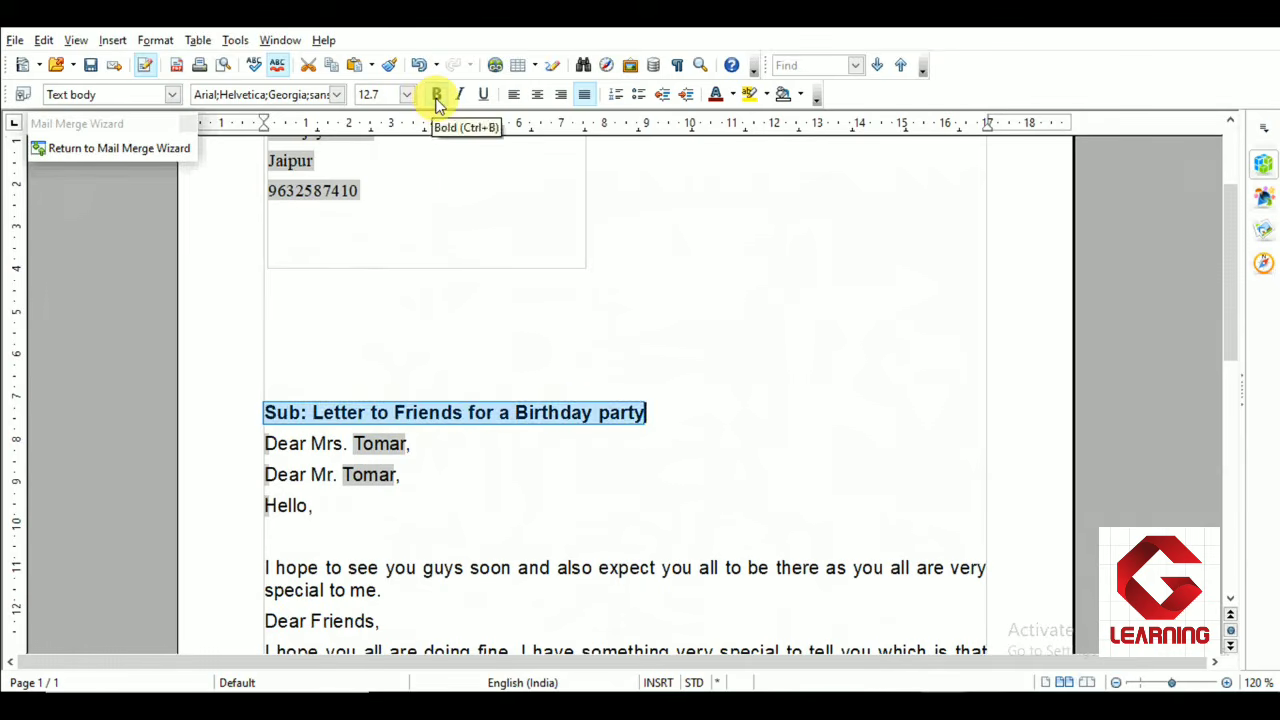
Delete the empty line below the Hello salutation
left_click(463, 323)
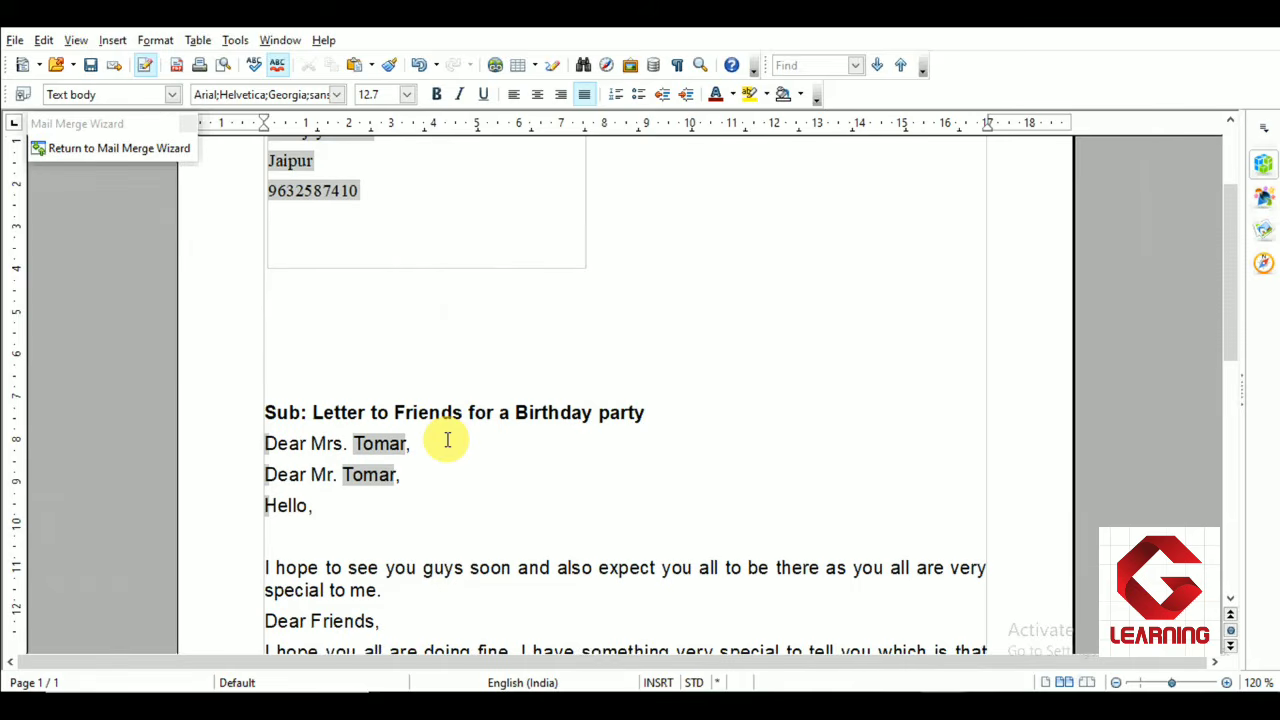
scroll(447, 440, "down", 3)
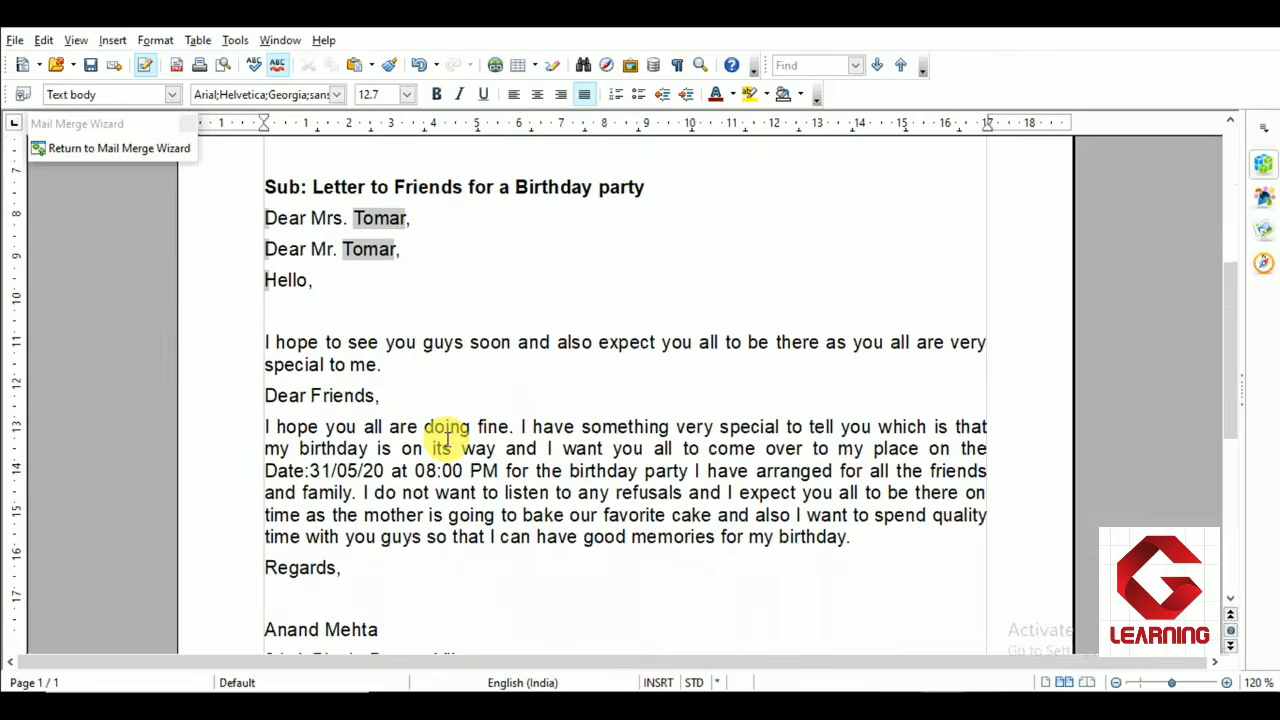
scroll(447, 440, "down", 2)
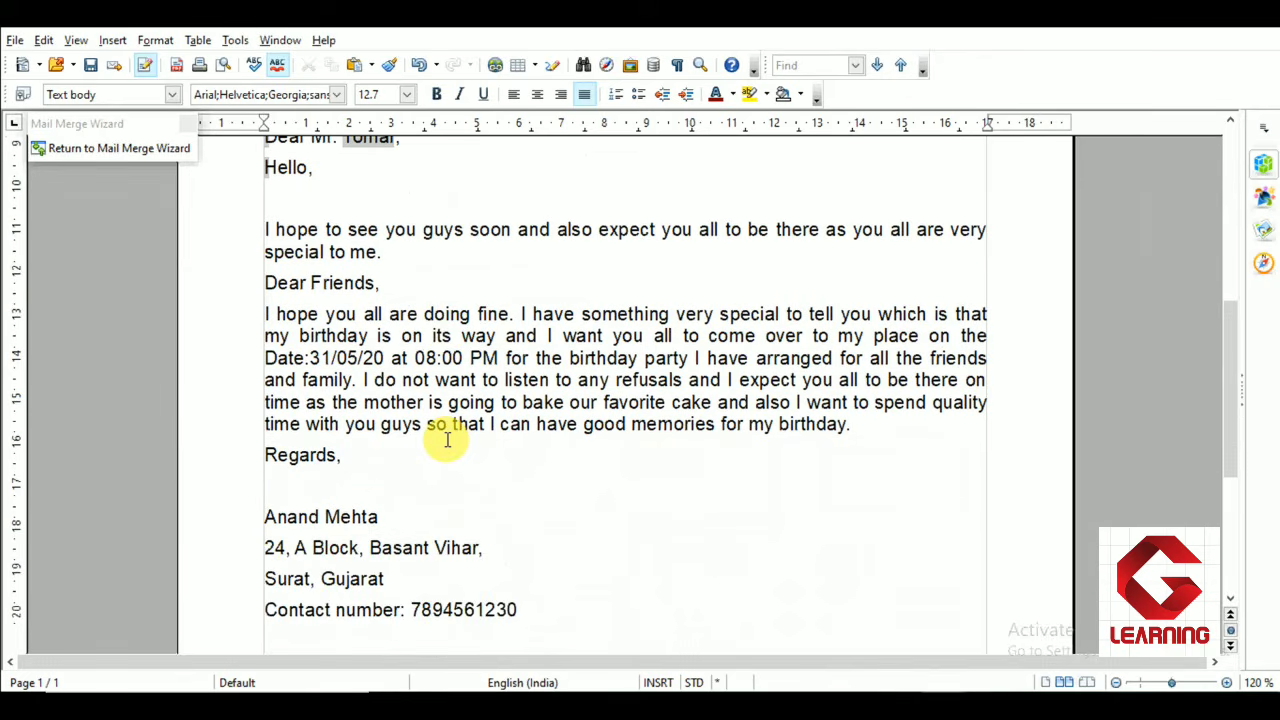
scroll(447, 440, "up", 6)
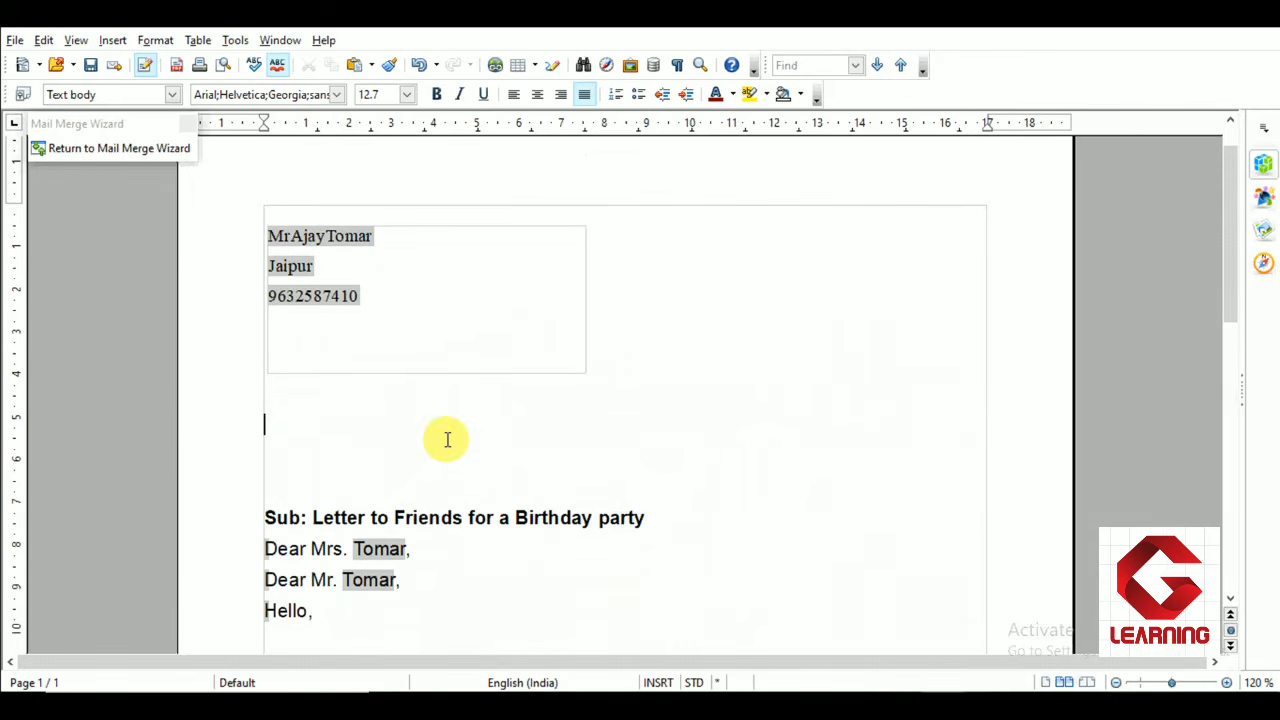
scroll(443, 437, "down", 3)
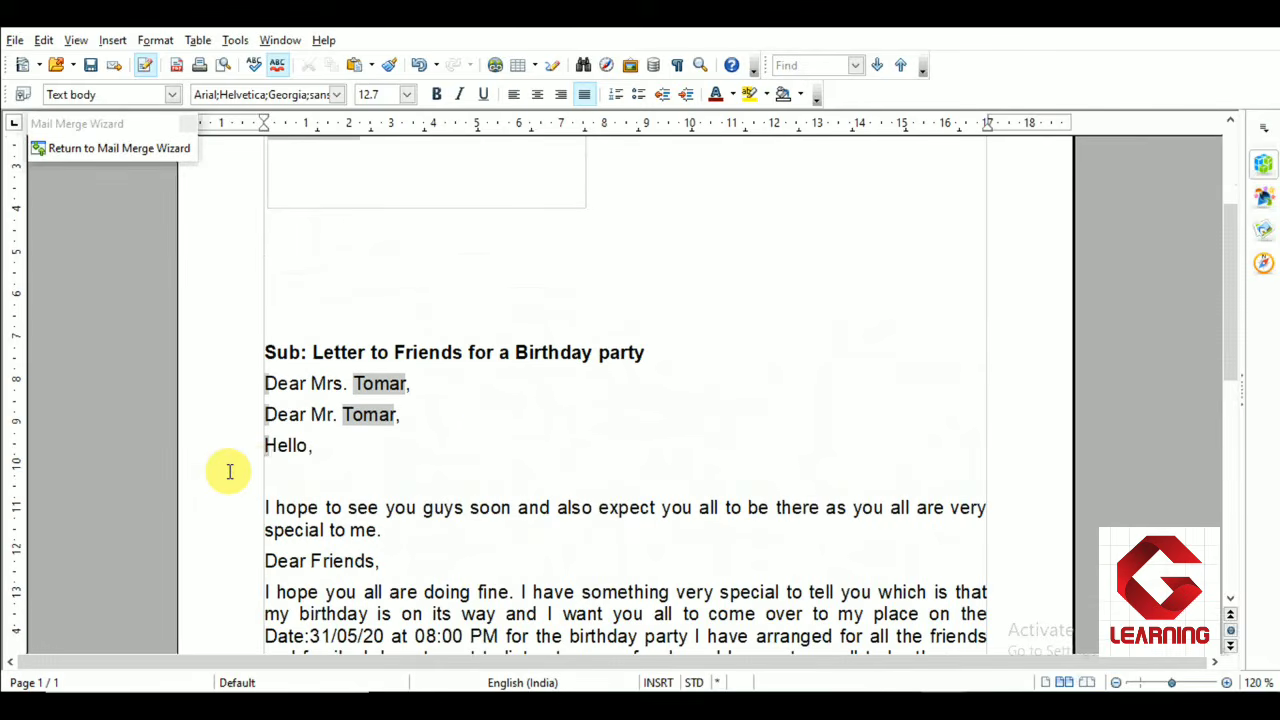
left_click(272, 481)
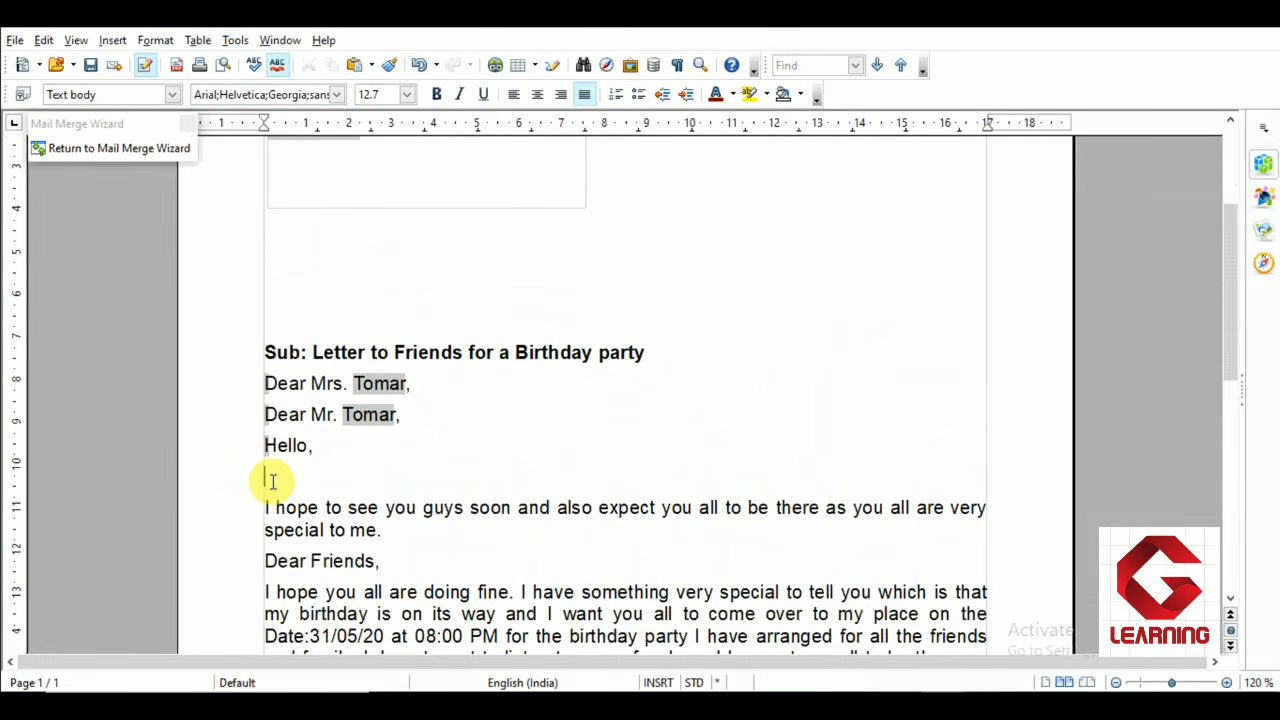
key("BackSpace")
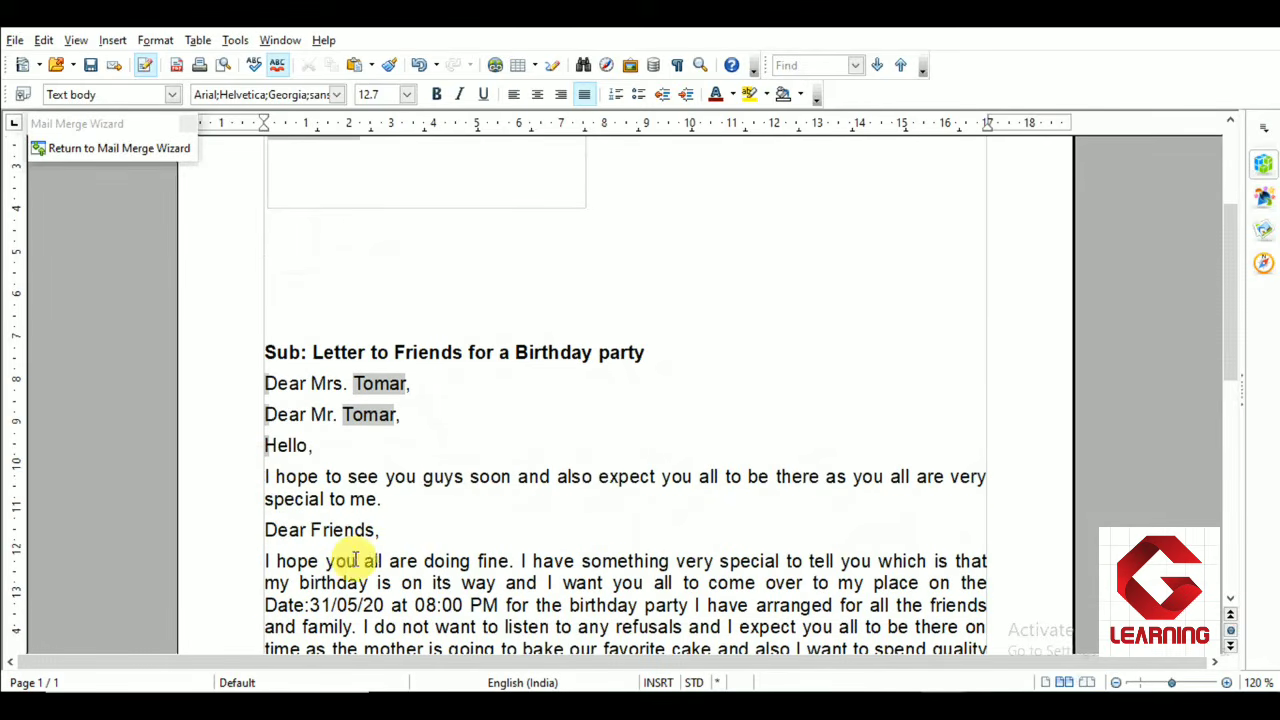
Delete the "Dear Friends," line from the letter
triple_click(274, 533)
key("BackSpace")
key("BackSpace")
scroll(429, 534, "down", 3)
scroll(430, 537, "up", 6)
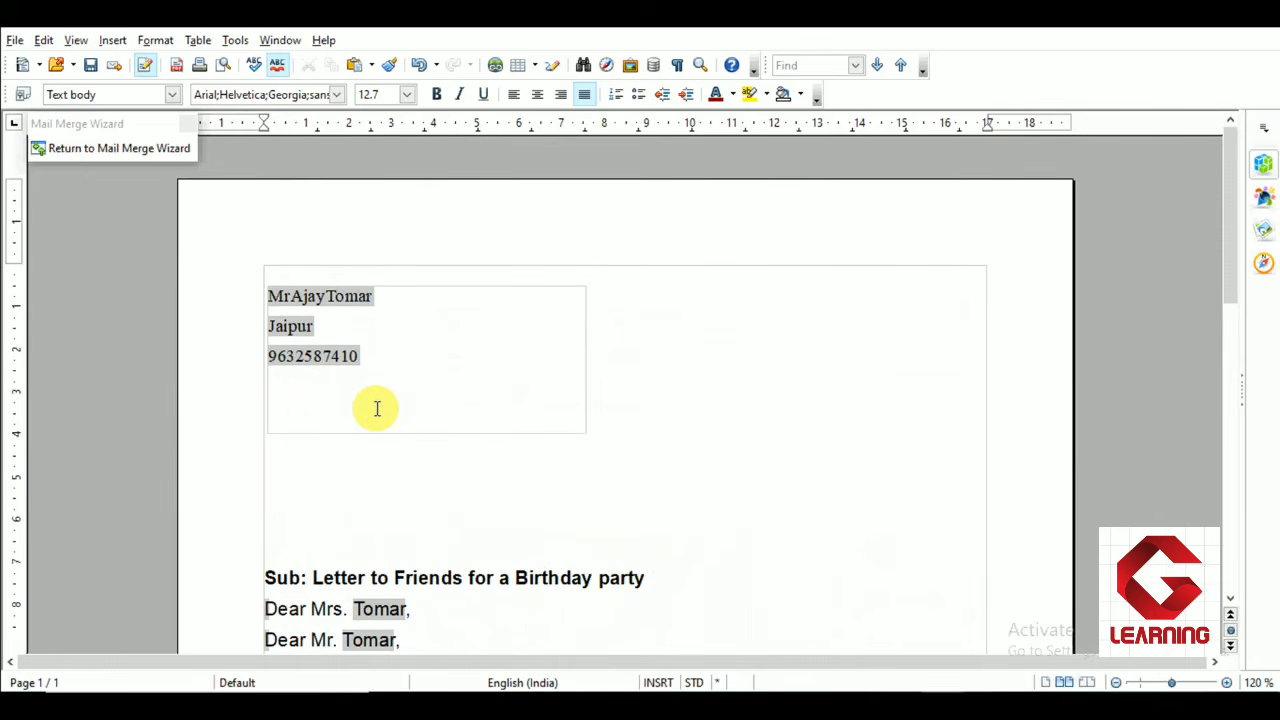
scroll(376, 379, "down", 2)
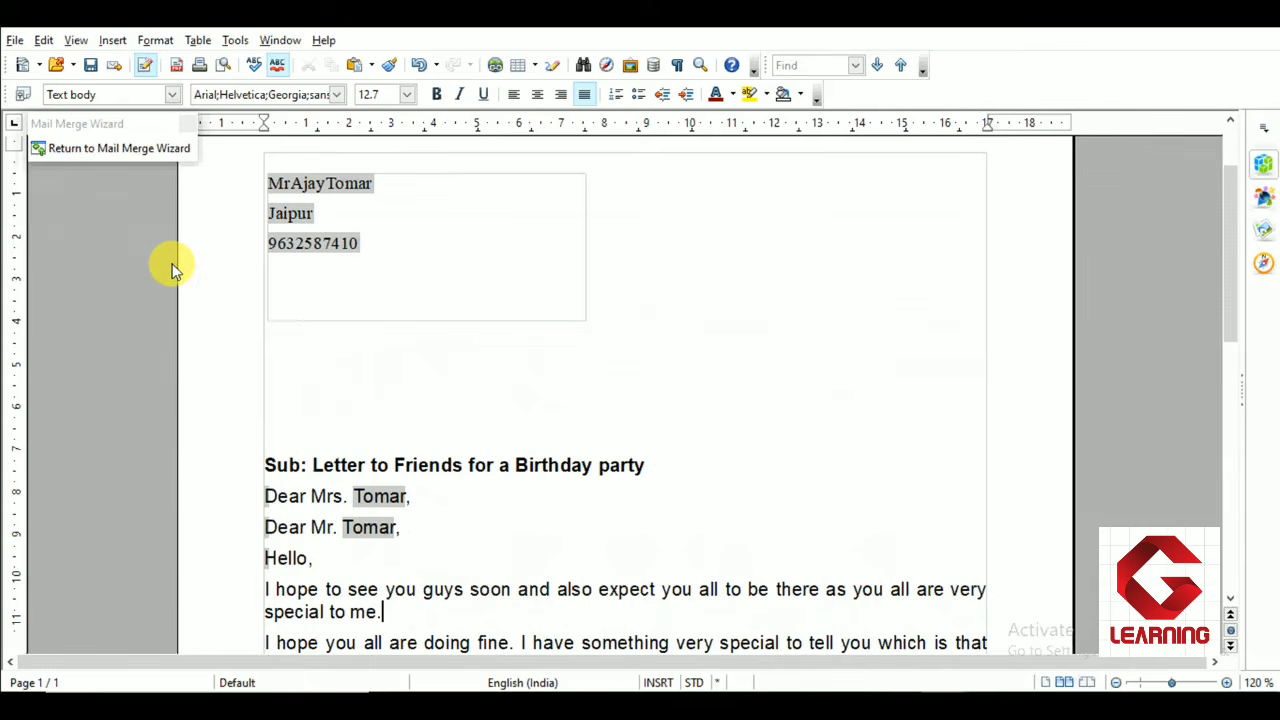
Return to the Mail Merge Wizard and proceed to the personalize document step
left_click(140, 158)
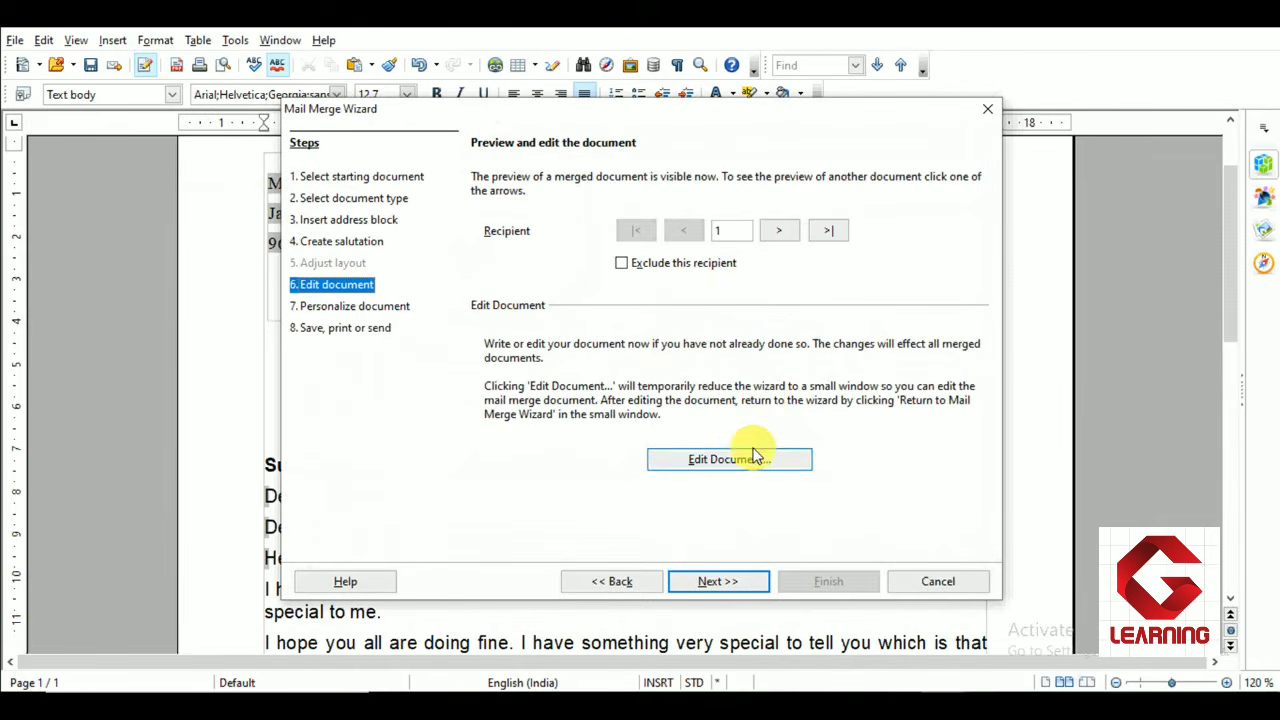
left_click(718, 583)
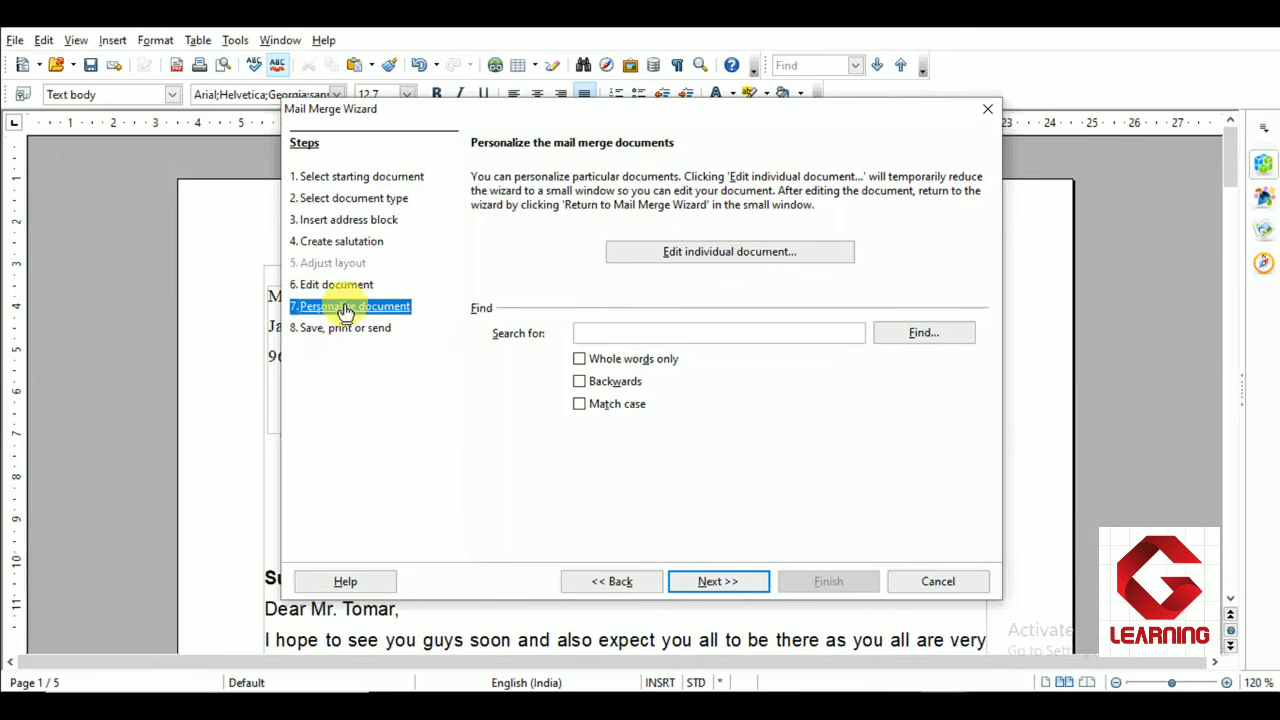
Open the individual merged documents and scroll through the merged letters to check each recipient
left_click(711, 264)
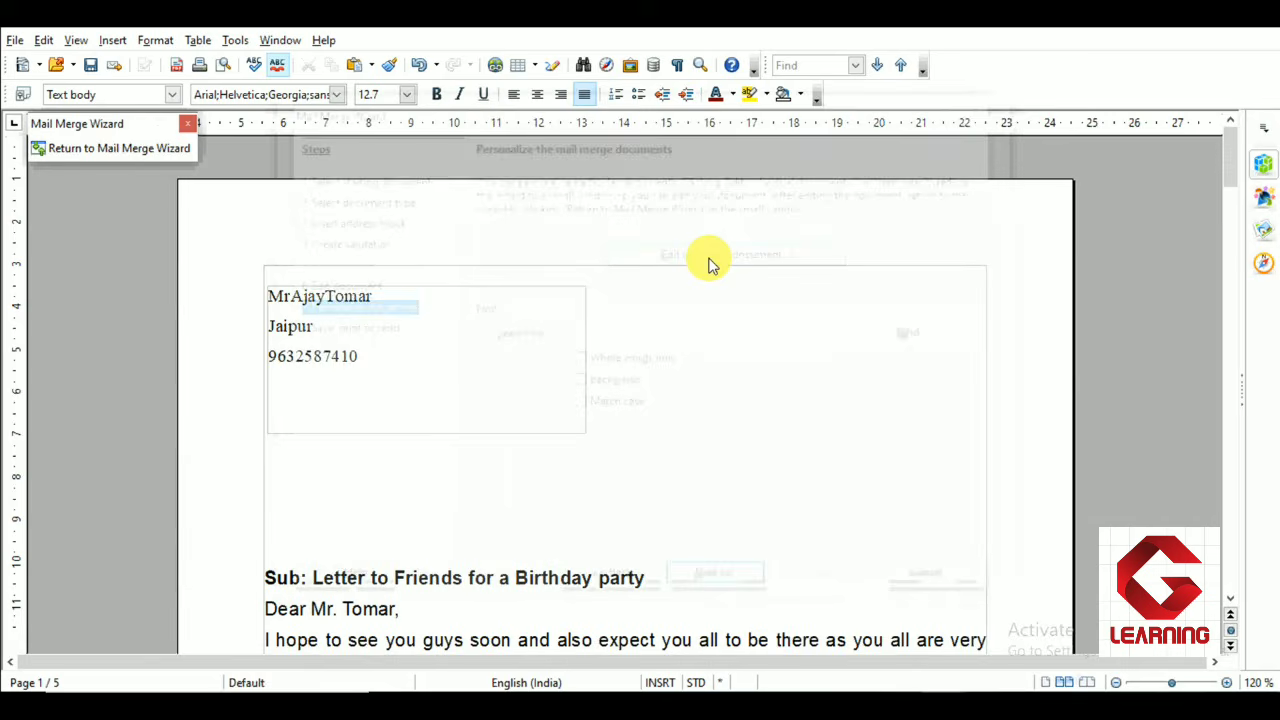
scroll(550, 405, "down", 1)
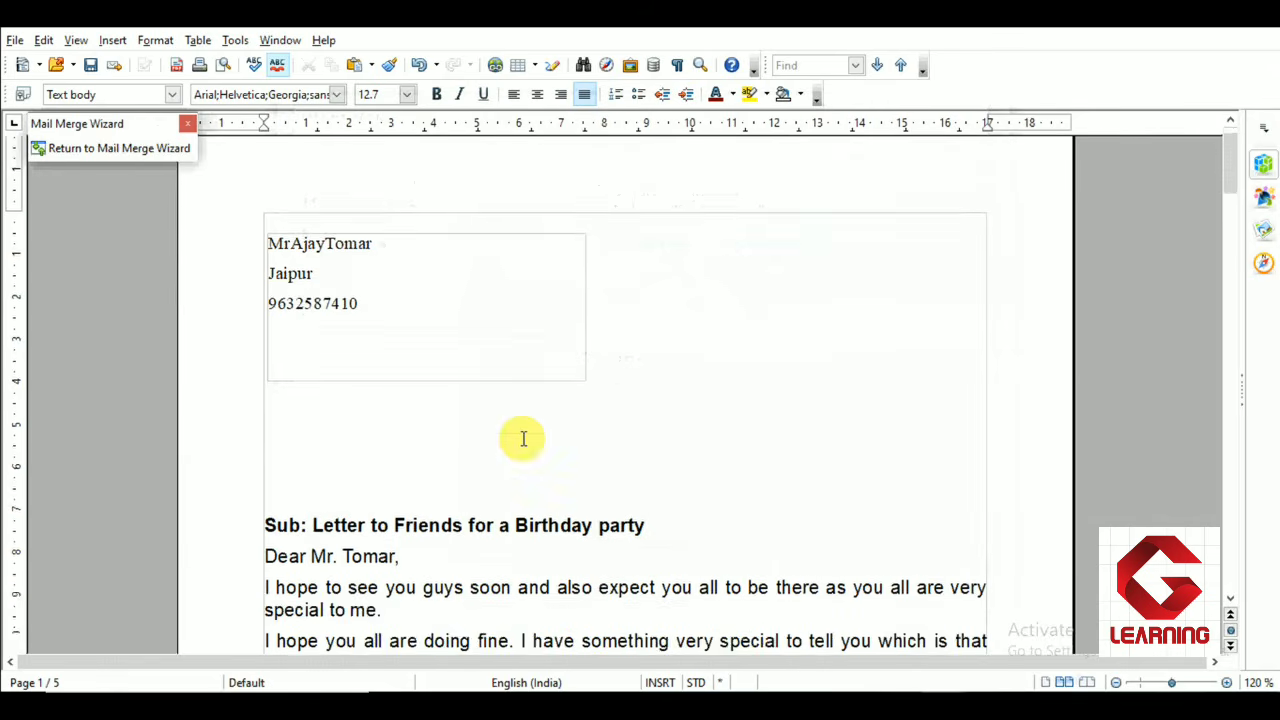
scroll(400, 420, "down", 2)
scroll(303, 410, "up", 2)
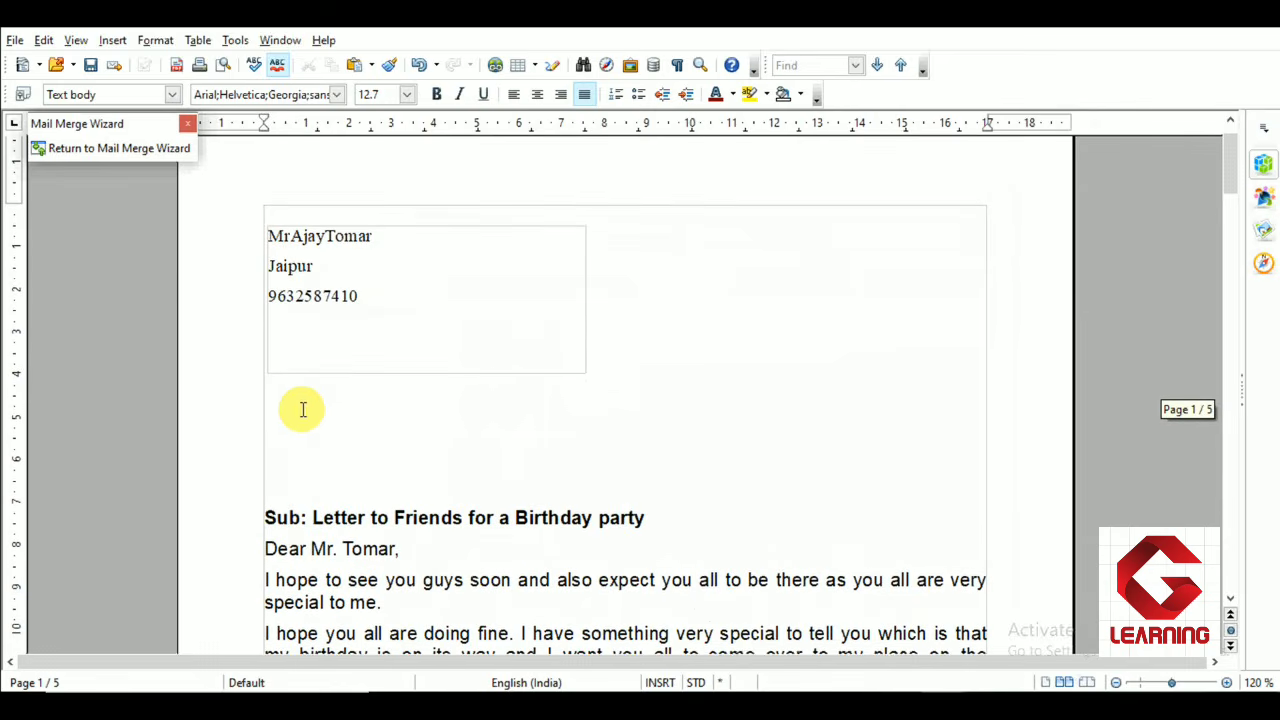
scroll(303, 410, "down", 8)
scroll(303, 410, "down", 15)
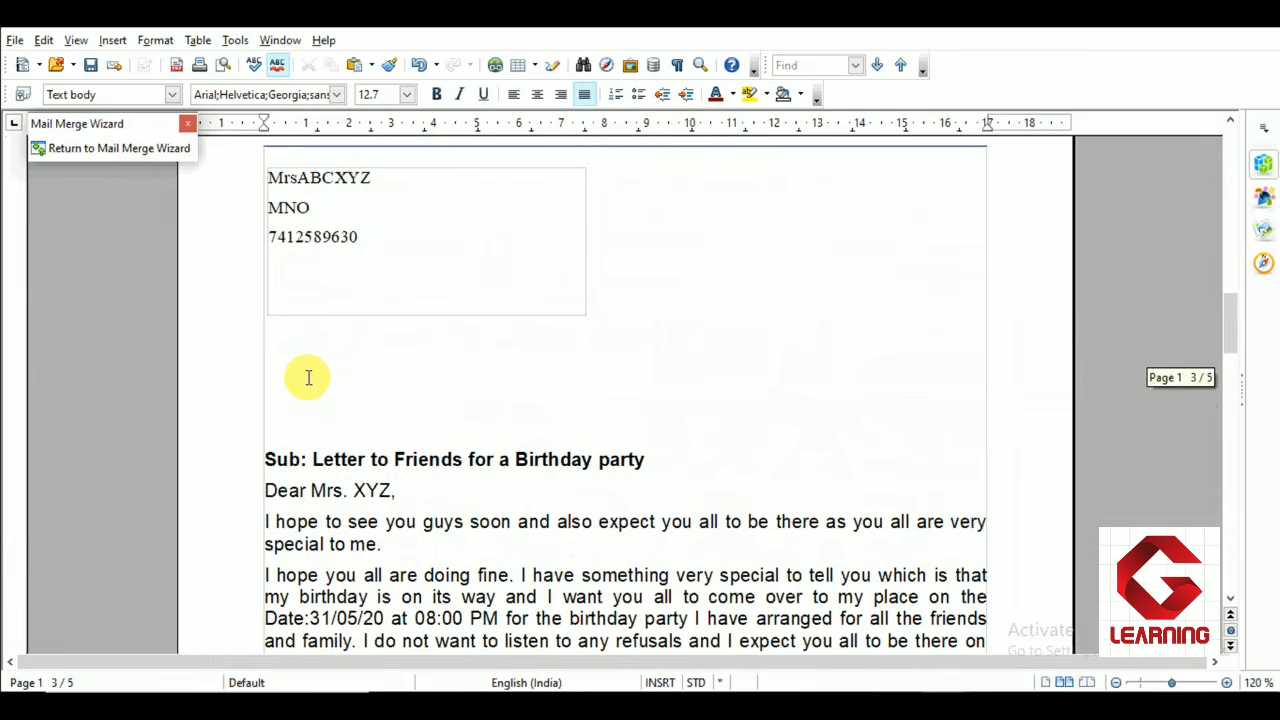
scroll(308, 377, "down", 2)
scroll(308, 377, "down", 20)
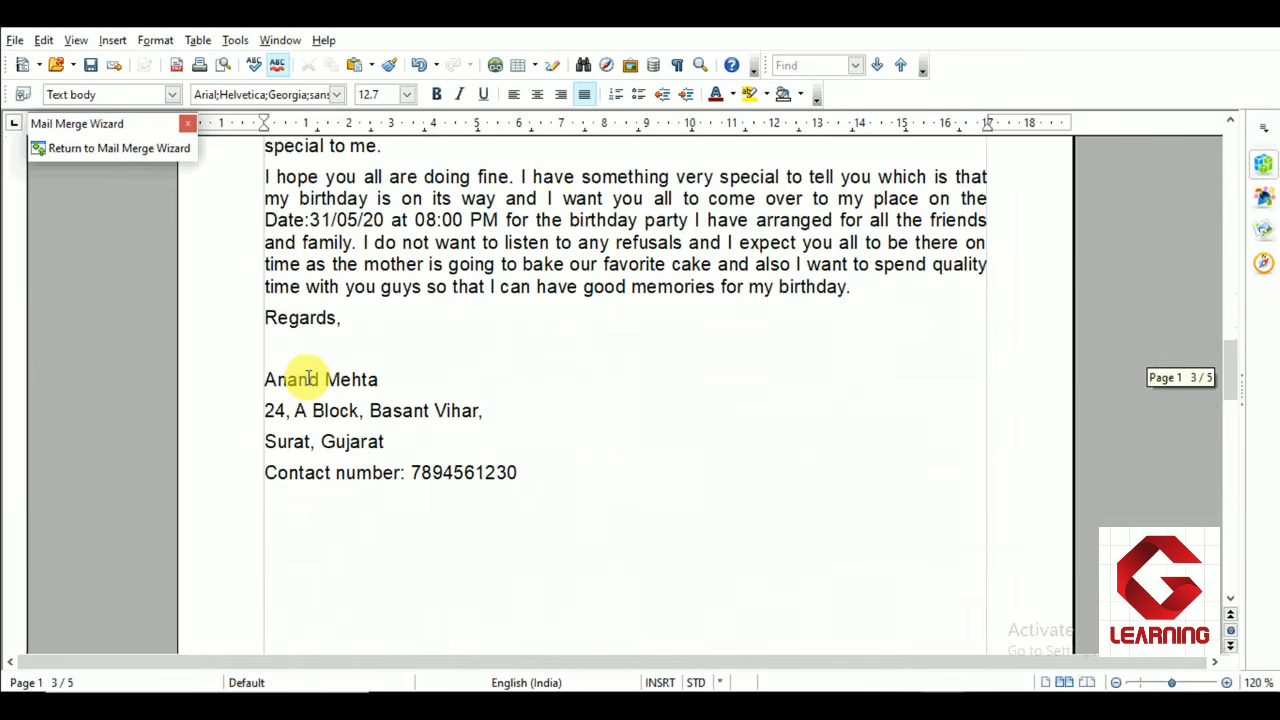
scroll(308, 377, "down", 5)
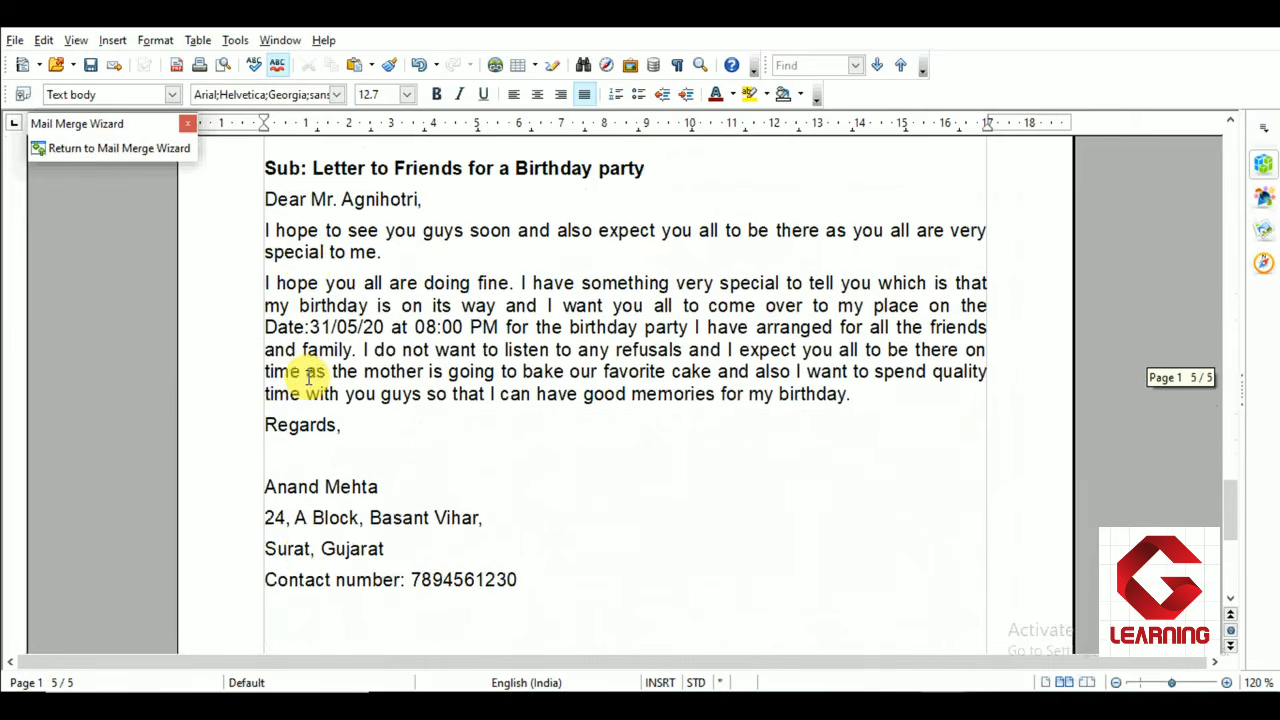
scroll(297, 371, "up", 3)
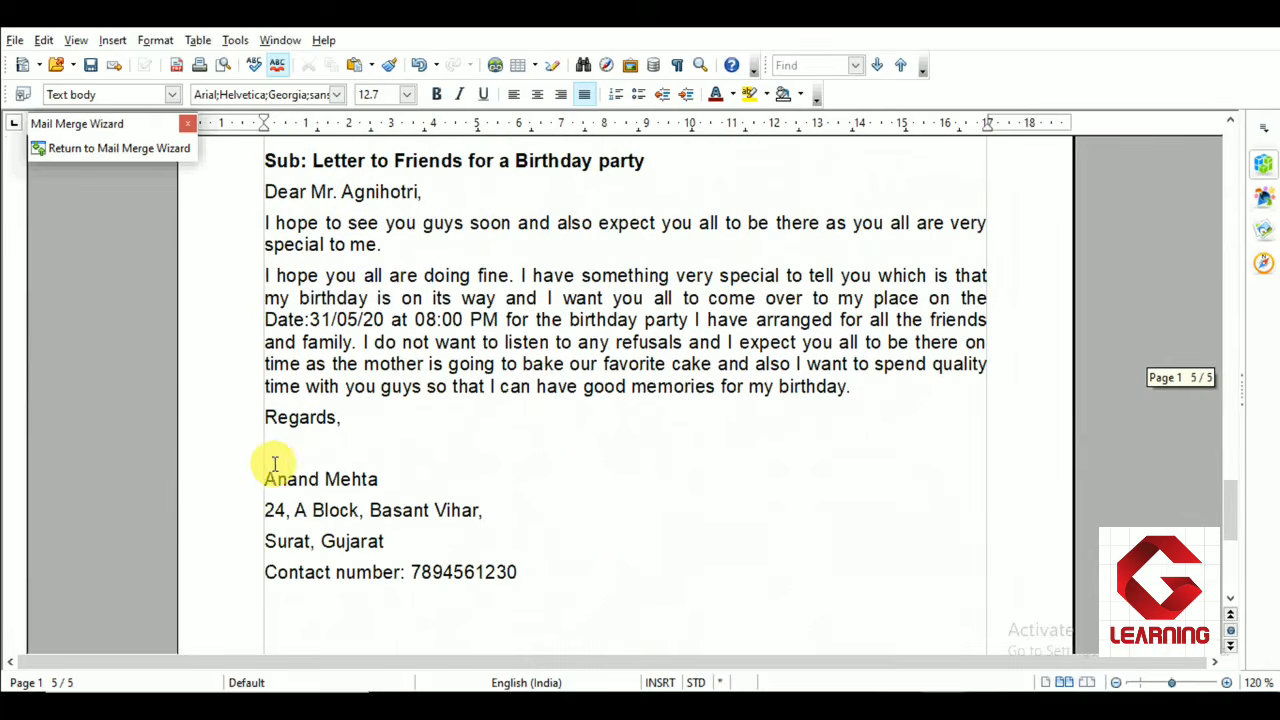
left_click_drag(264, 479, 382, 487)
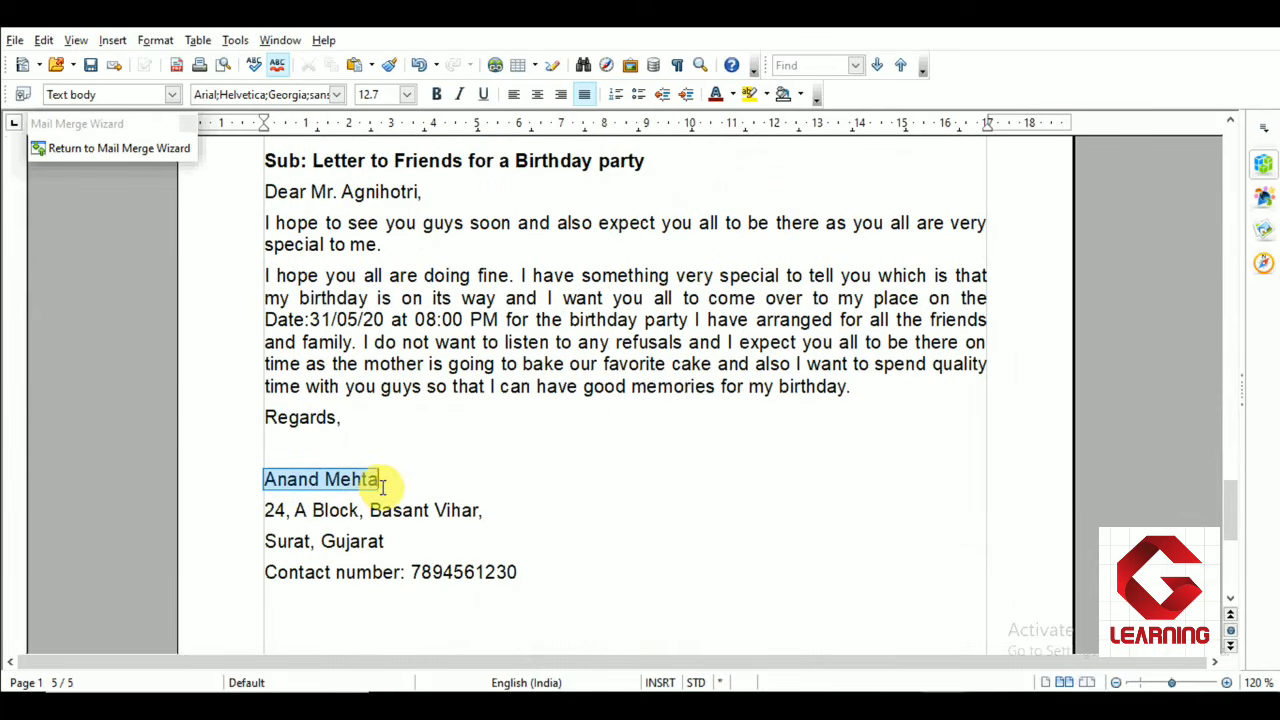
left_click(437, 100)
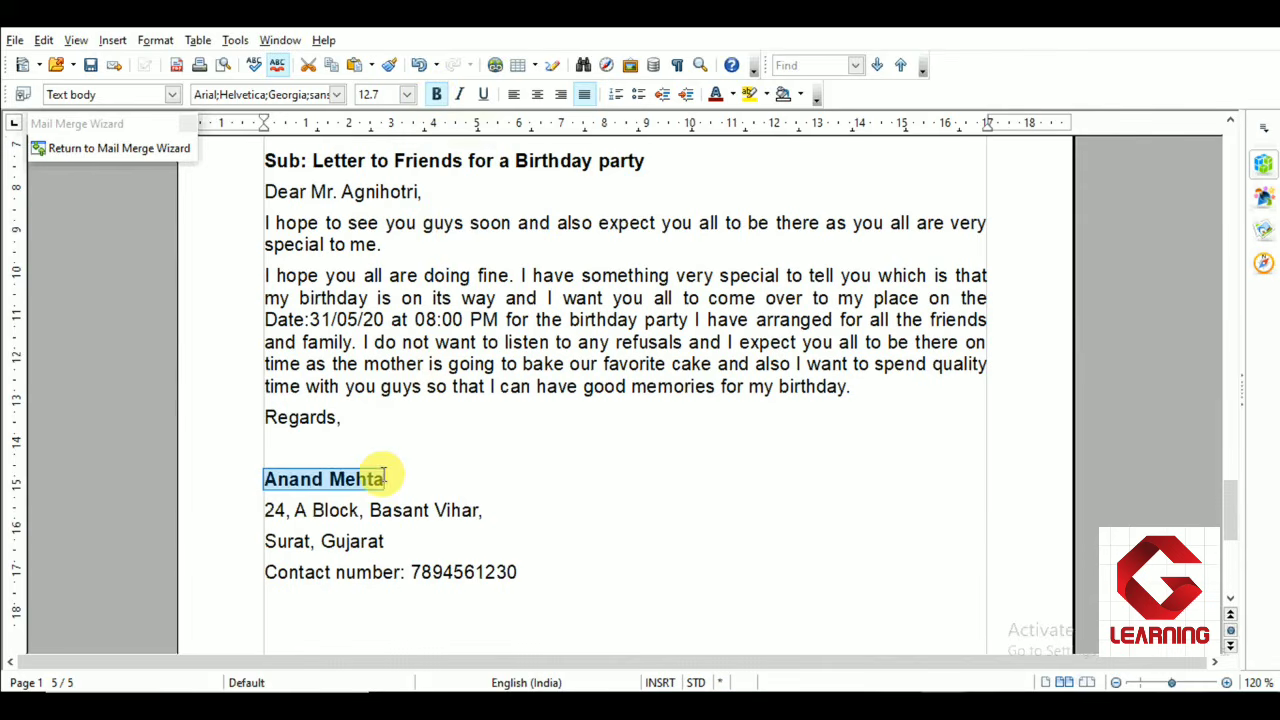
Return to the Mail Merge Wizard and advance to the save, print or send step
scroll(366, 477, "up", 8)
scroll(383, 475, "down", 8)
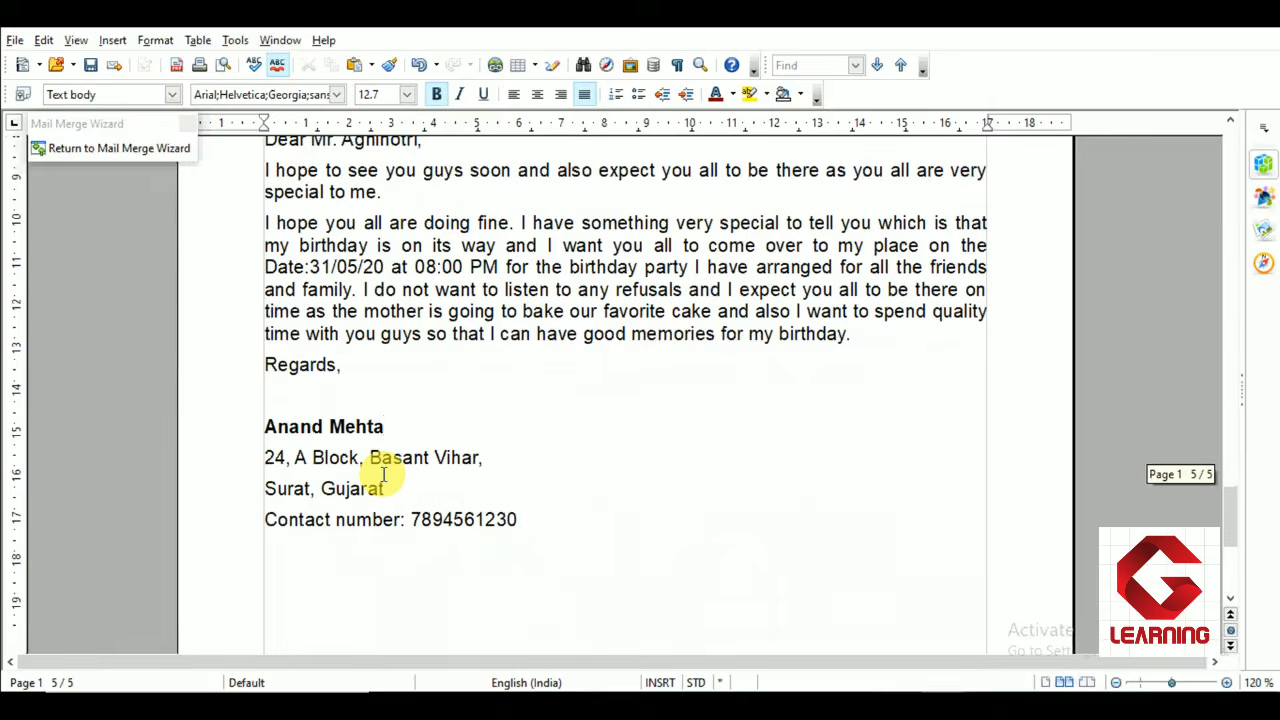
scroll(383, 475, "up", 10)
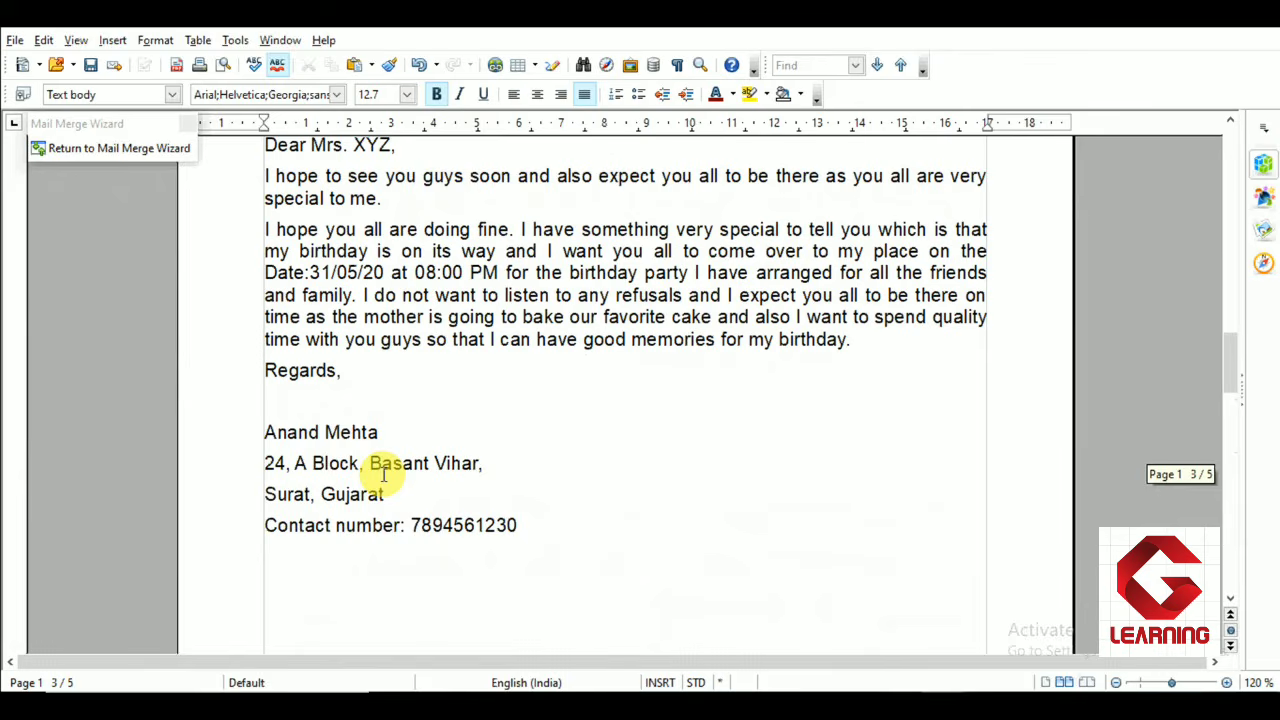
scroll(309, 457, "up", 15)
scroll(317, 451, "down", 5)
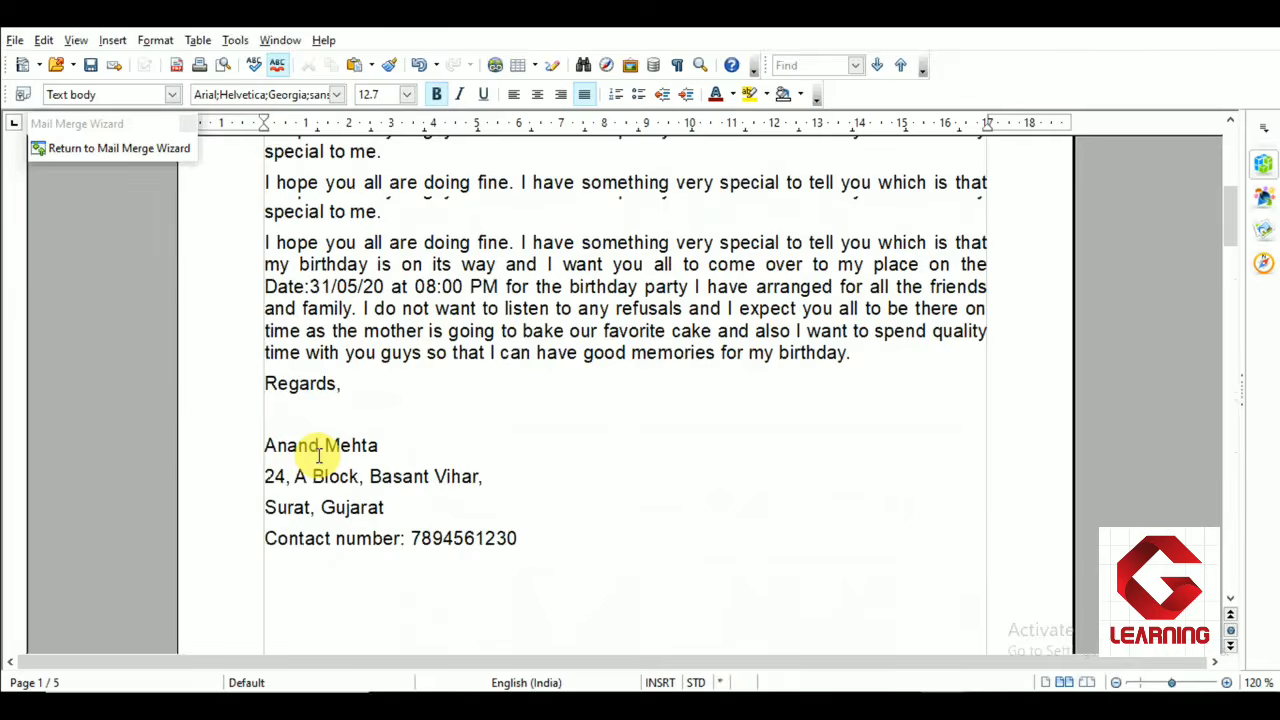
scroll(319, 452, "up", 5)
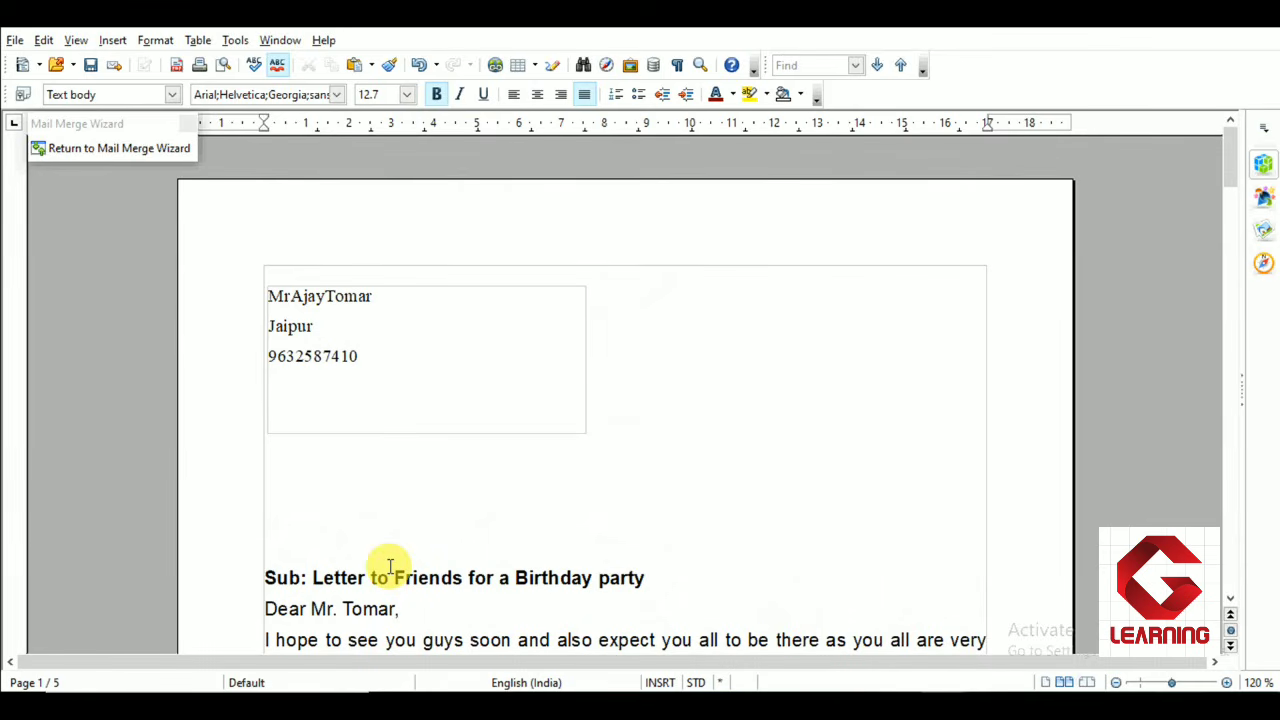
left_click(160, 160)
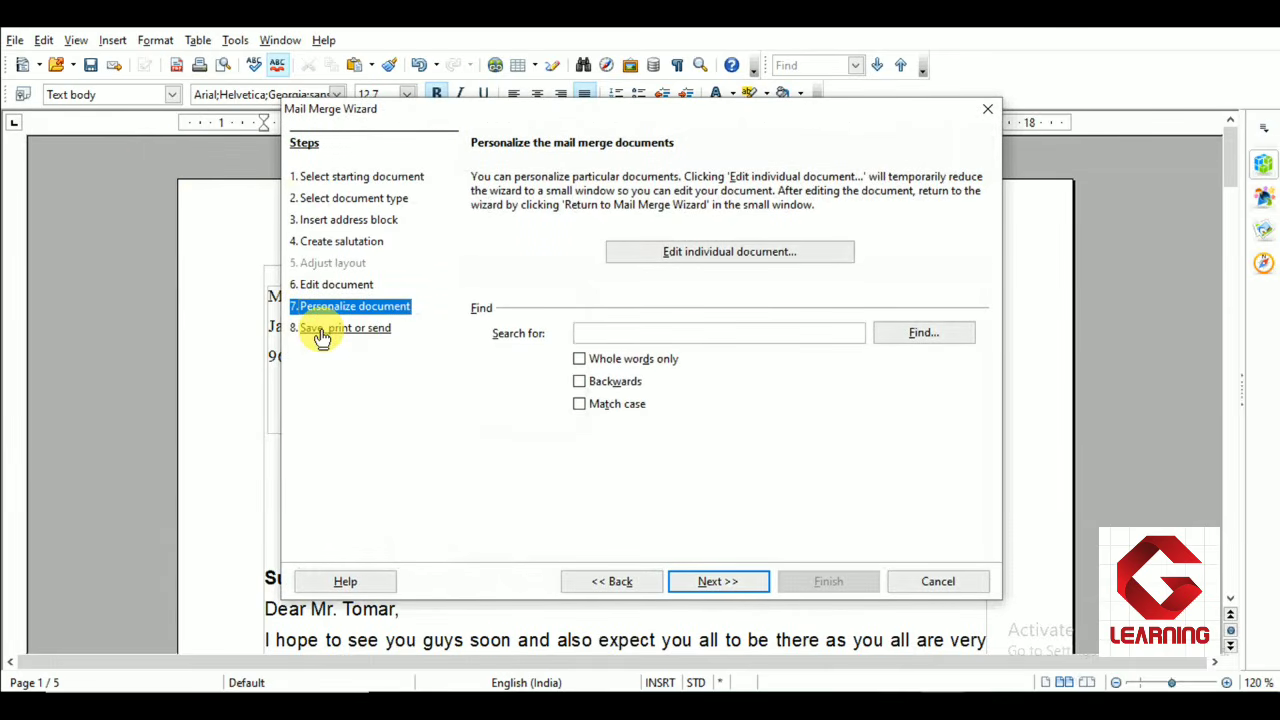
left_click(684, 586)
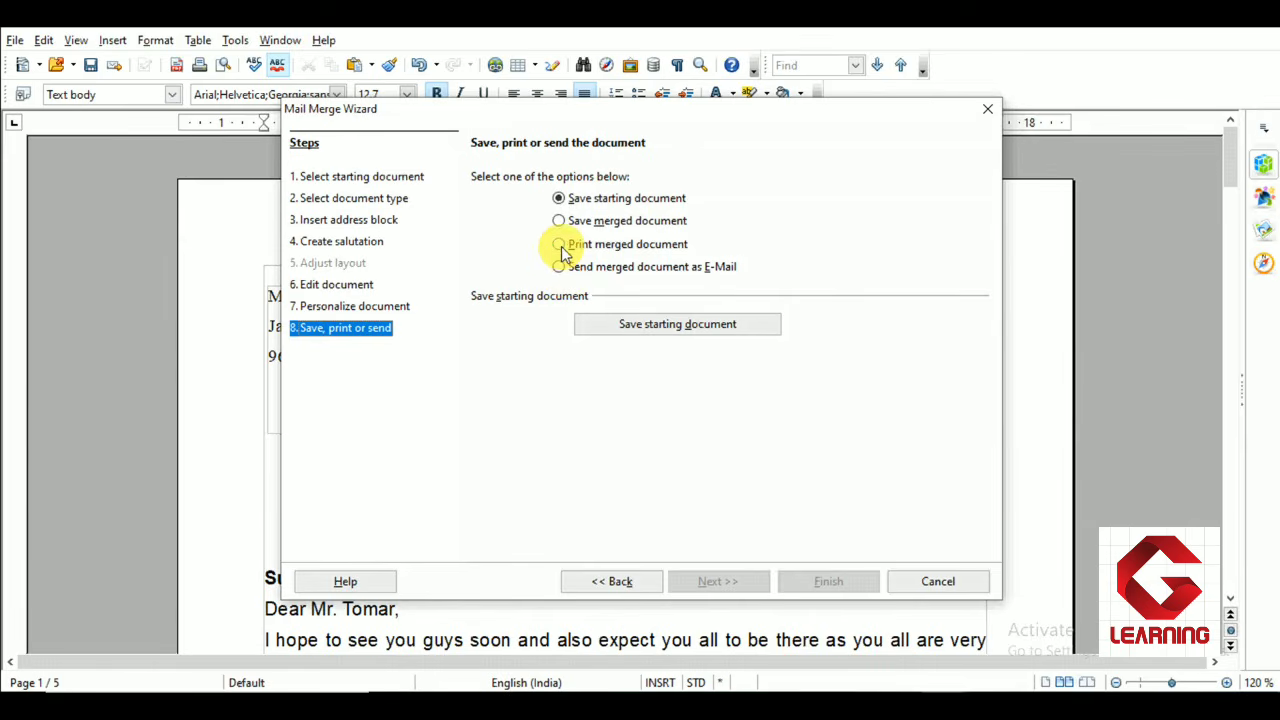
Choose to save the starting document, save it, and finish the Mail Merge Wizard
left_click(560, 245)
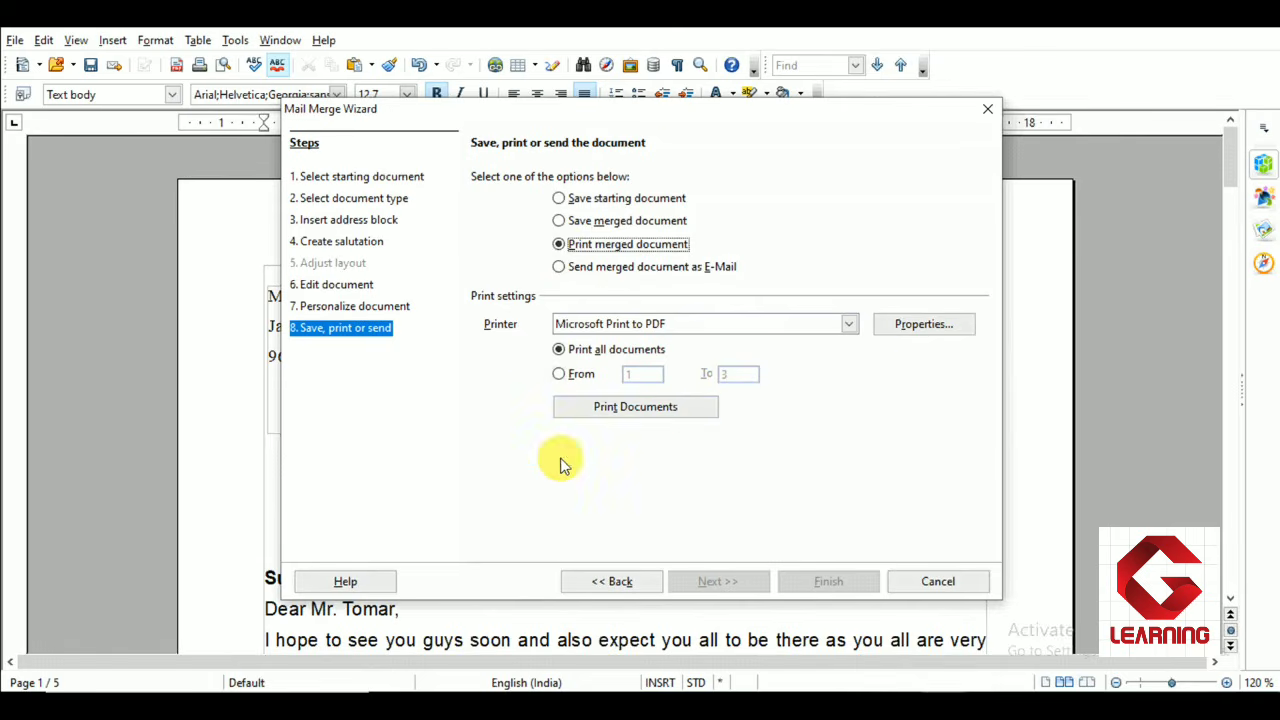
left_click(560, 199)
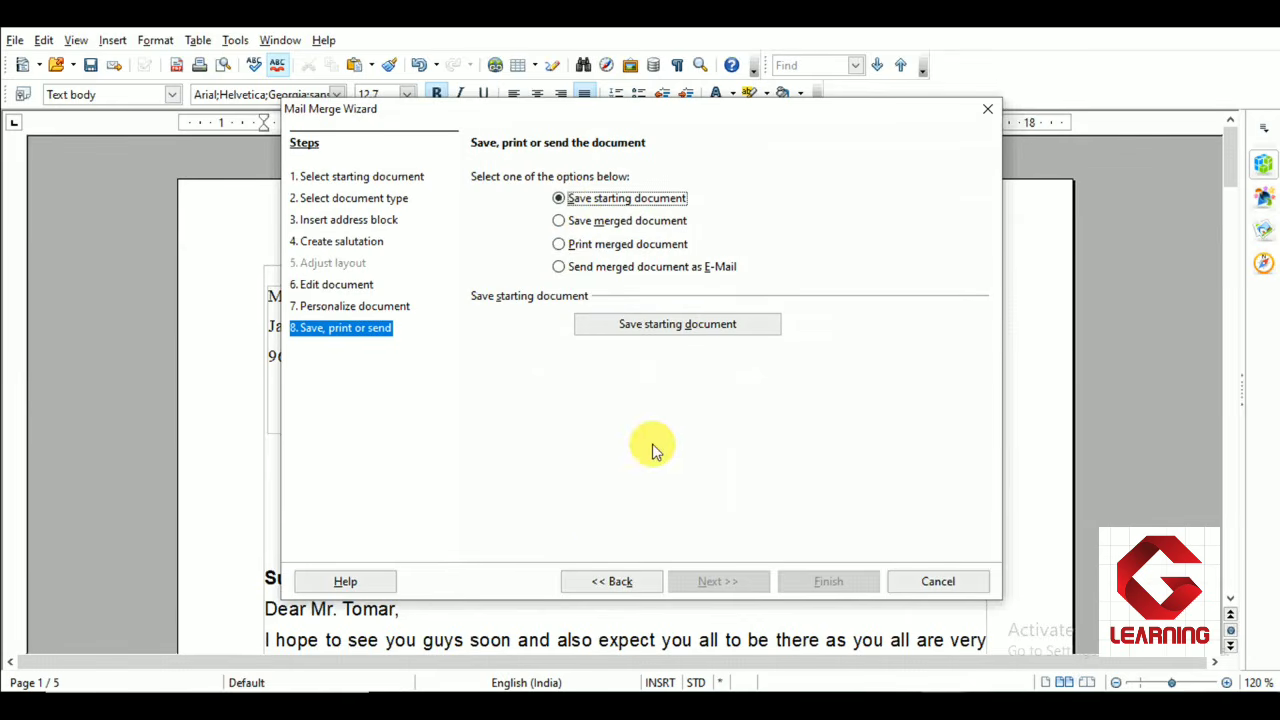
left_click(681, 328)
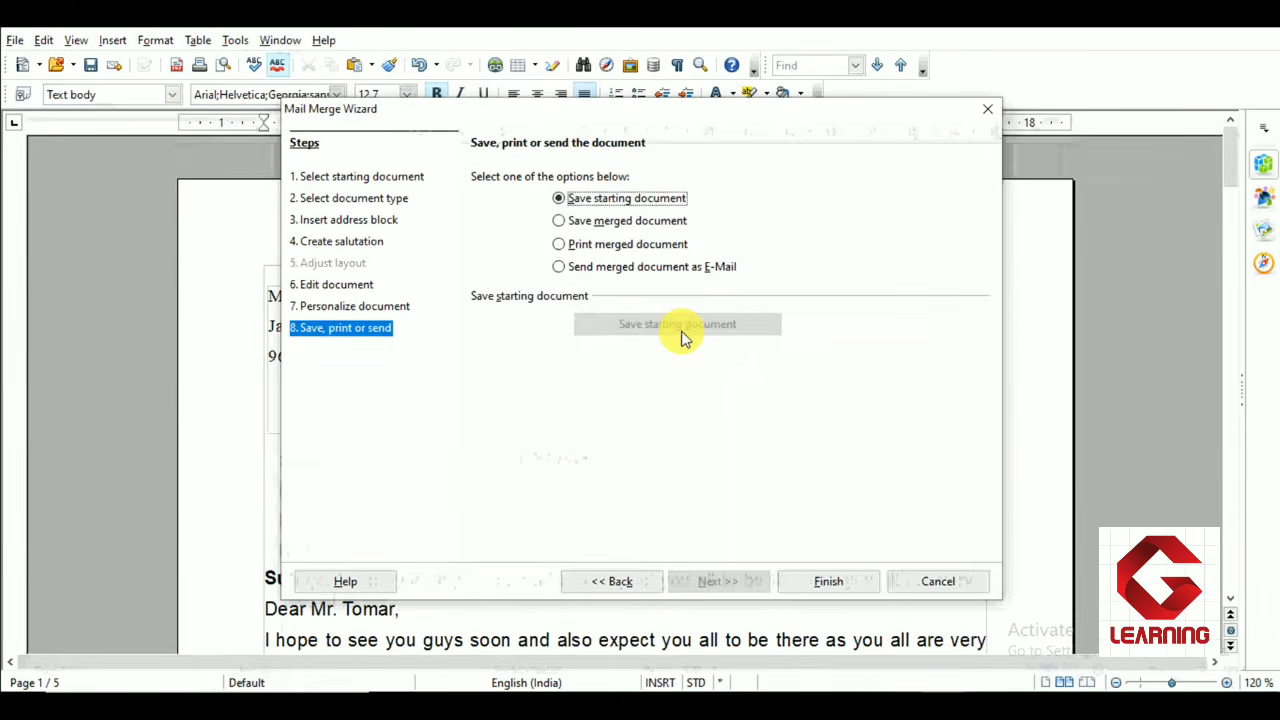
left_click(826, 589)
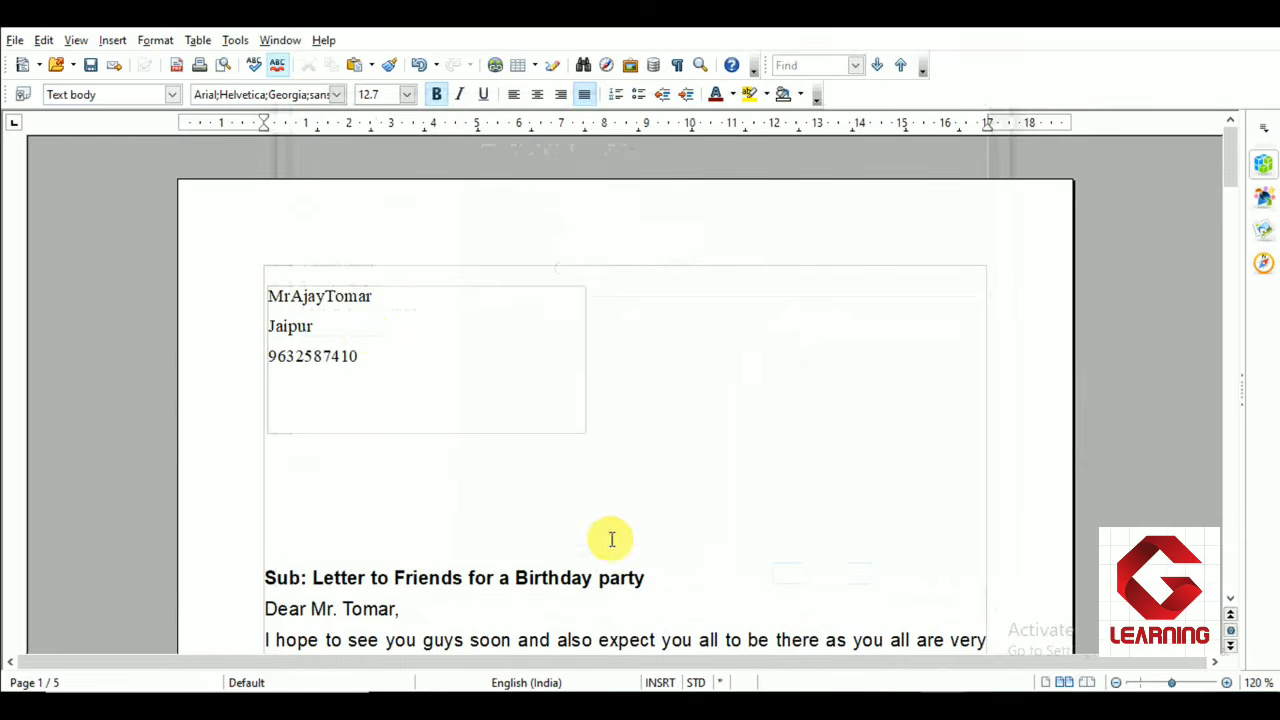
Scroll through the merged letters to review each recipient's address block and salutation
scroll(363, 330, "down", 1)
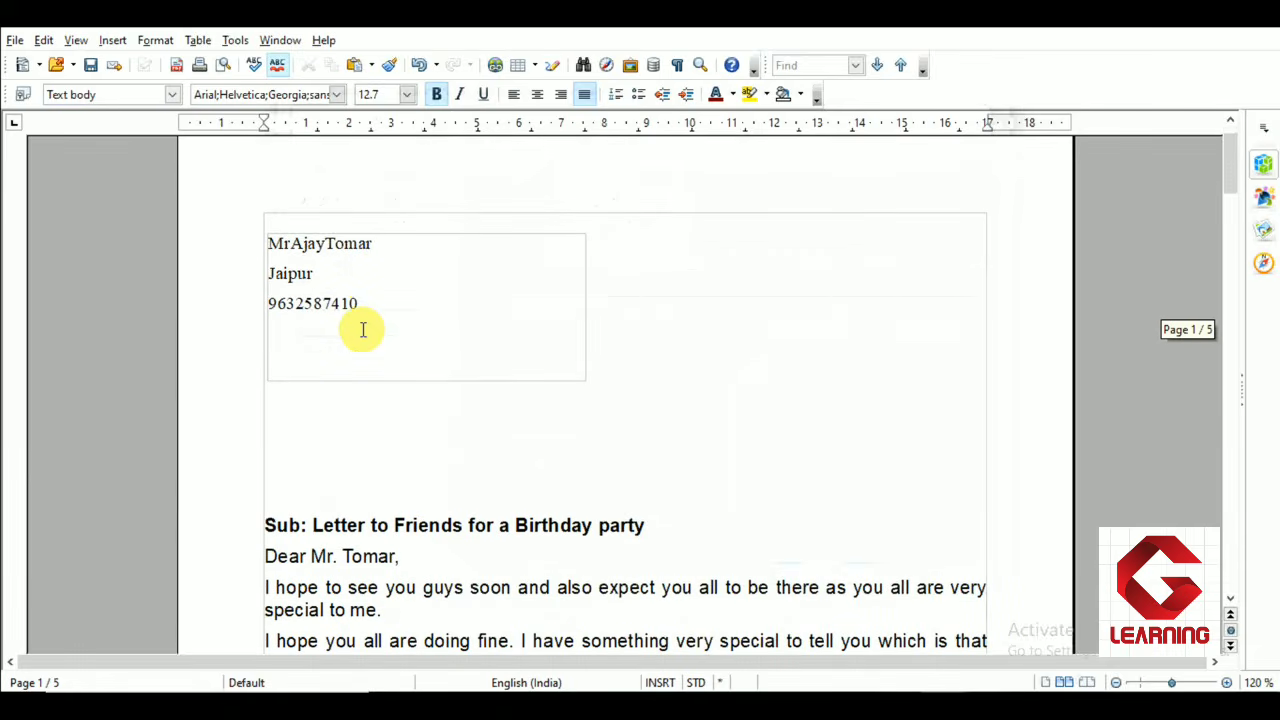
scroll(368, 309, "down", 3)
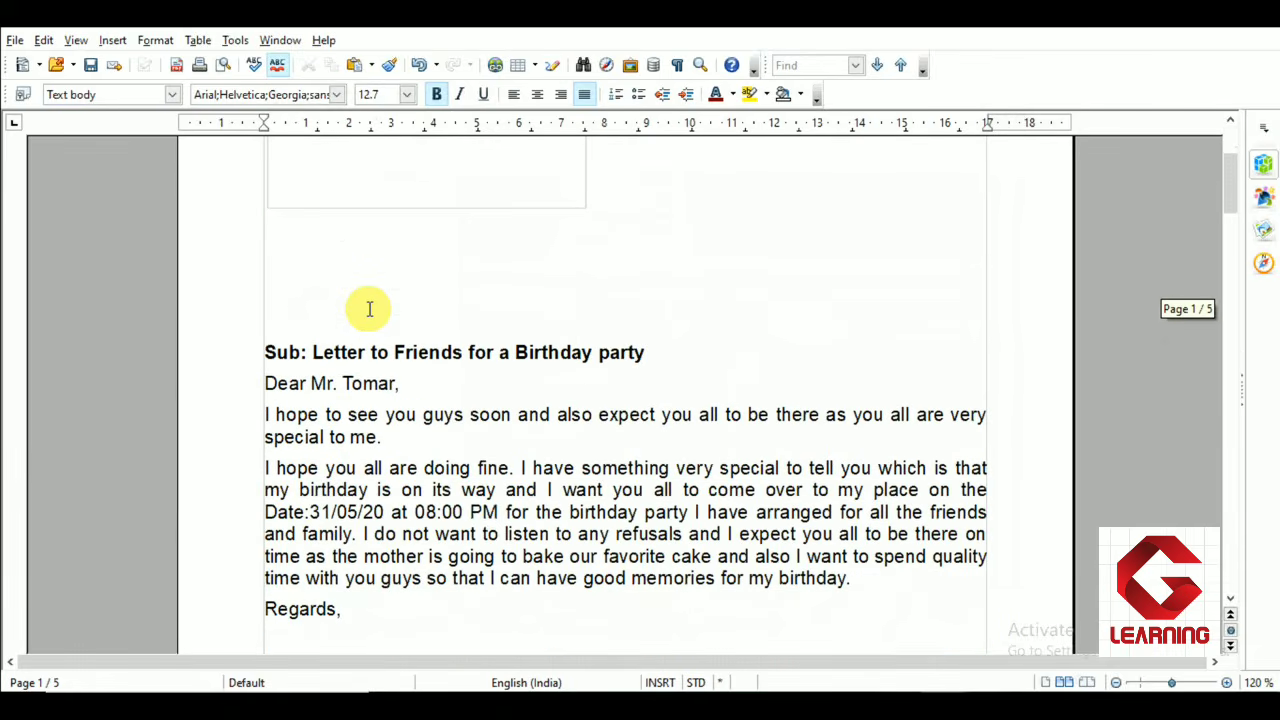
scroll(369, 309, "down", 18)
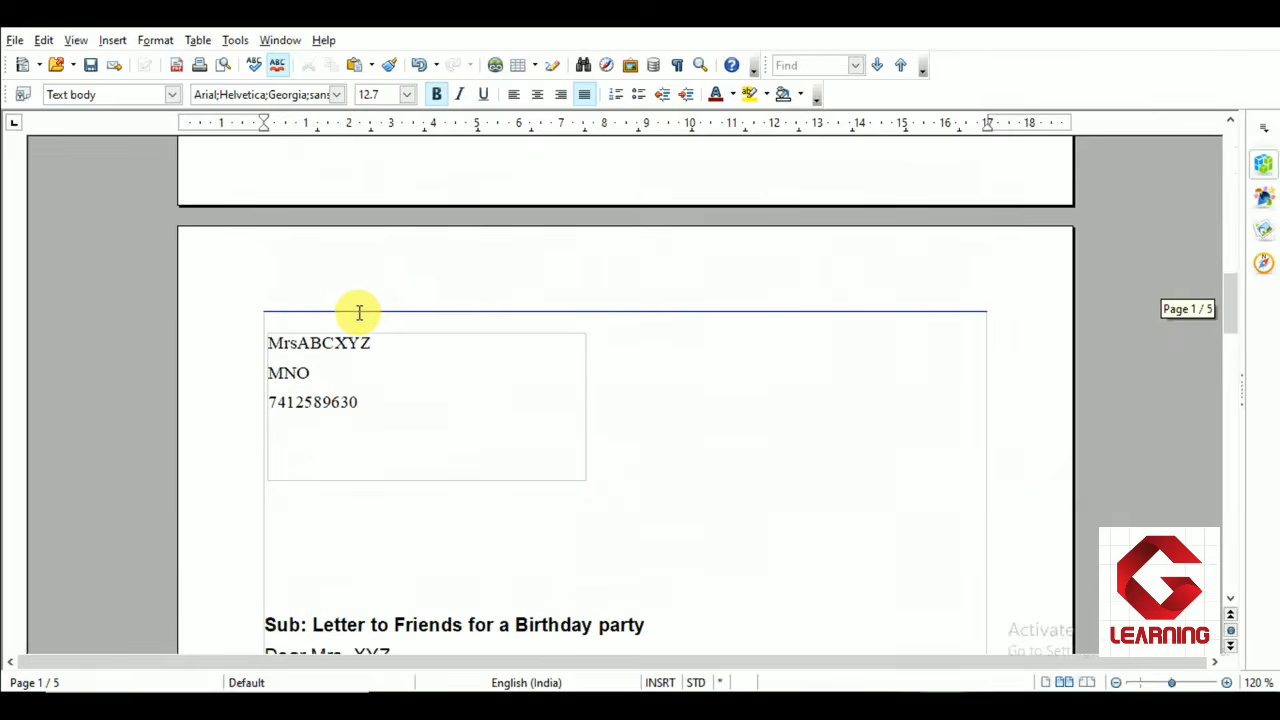
scroll(358, 312, "down", 4)
scroll(358, 312, "down", 15)
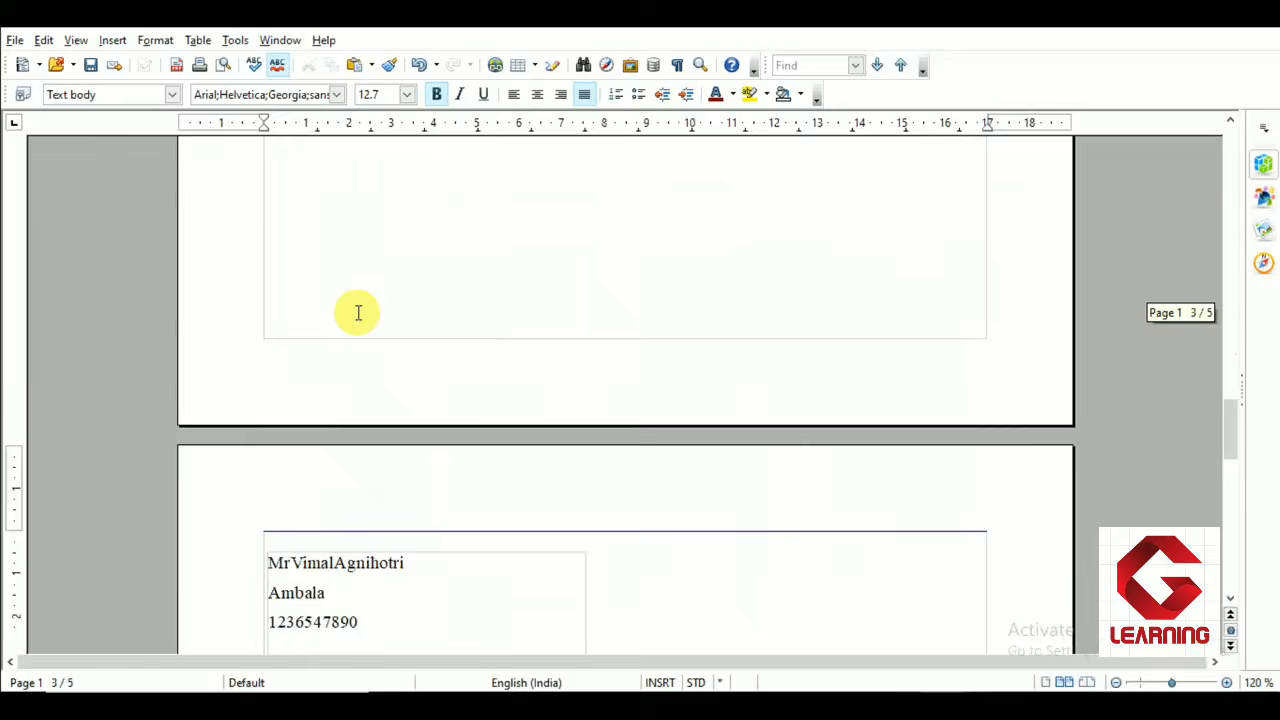
scroll(358, 312, "down", 5)
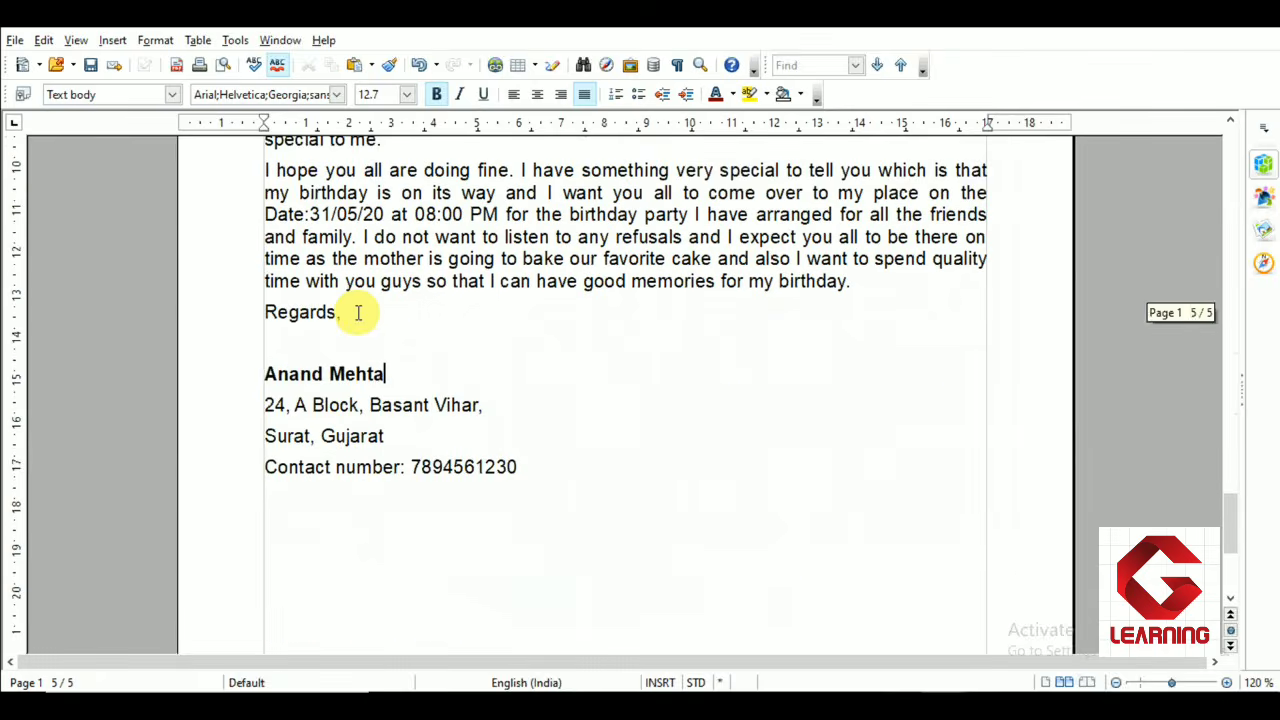
scroll(358, 312, "up", 12)
scroll(358, 312, "up", 20)
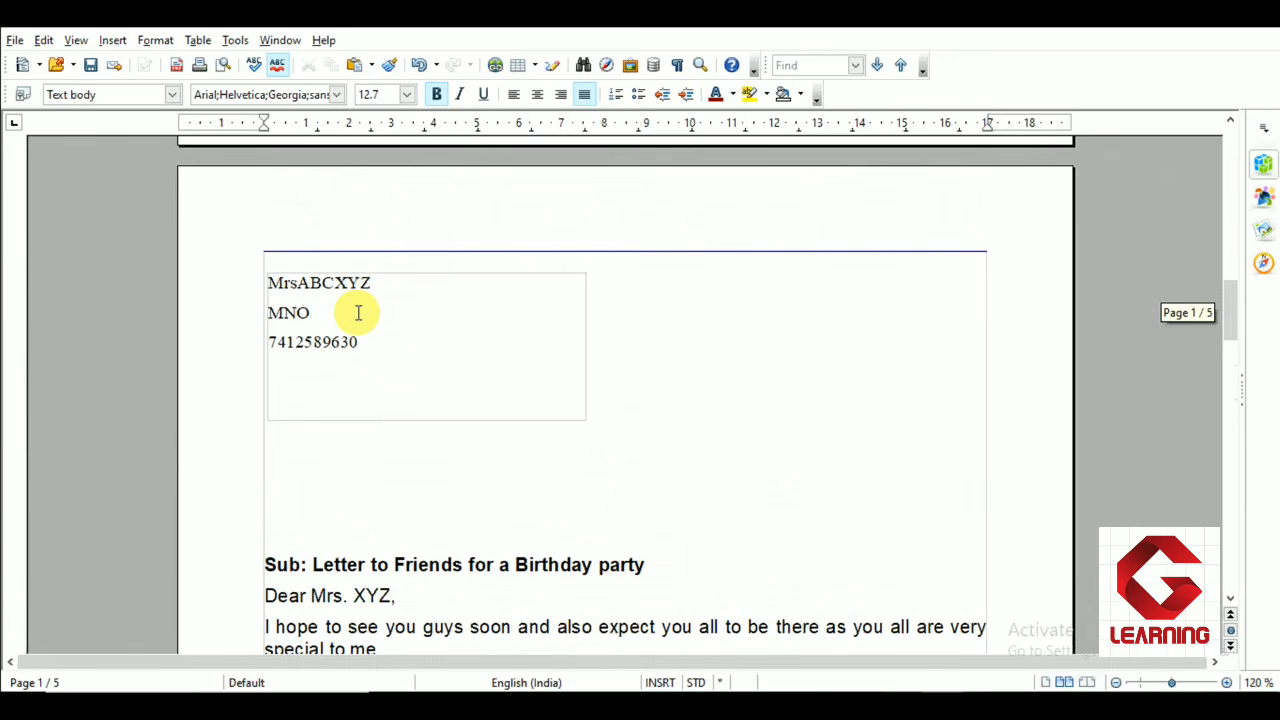
scroll(355, 380, "down", 1)
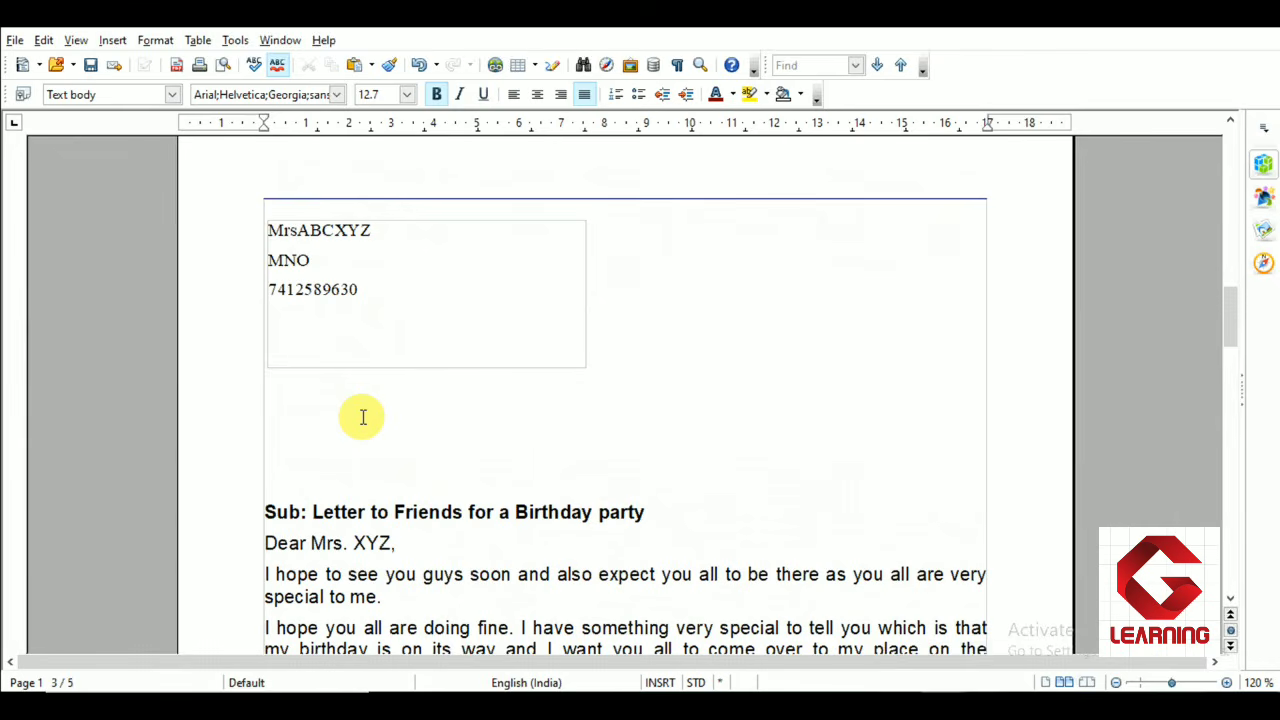
scroll(363, 417, "down", 1)
Highlight the salutations and address-block names across the merged letters to compare the title and surname fields
left_click_drag(268, 491, 312, 489)
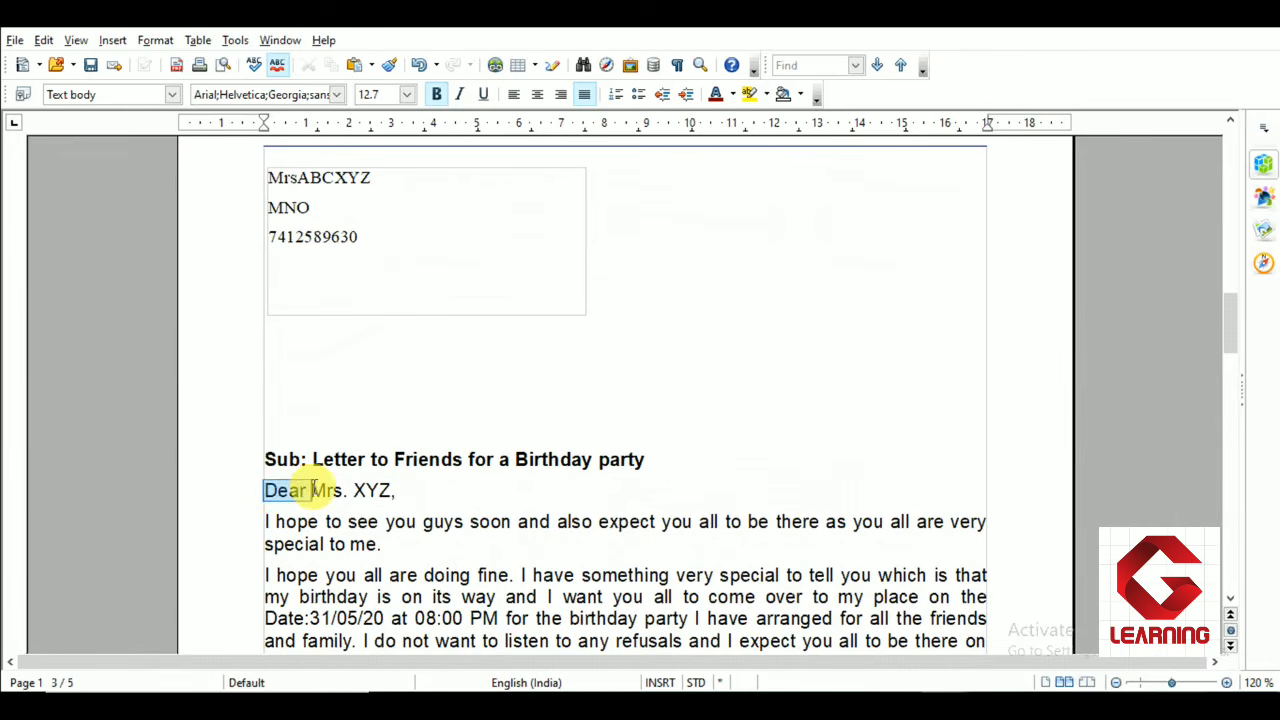
left_click(315, 489)
scroll(331, 434, "up", 2)
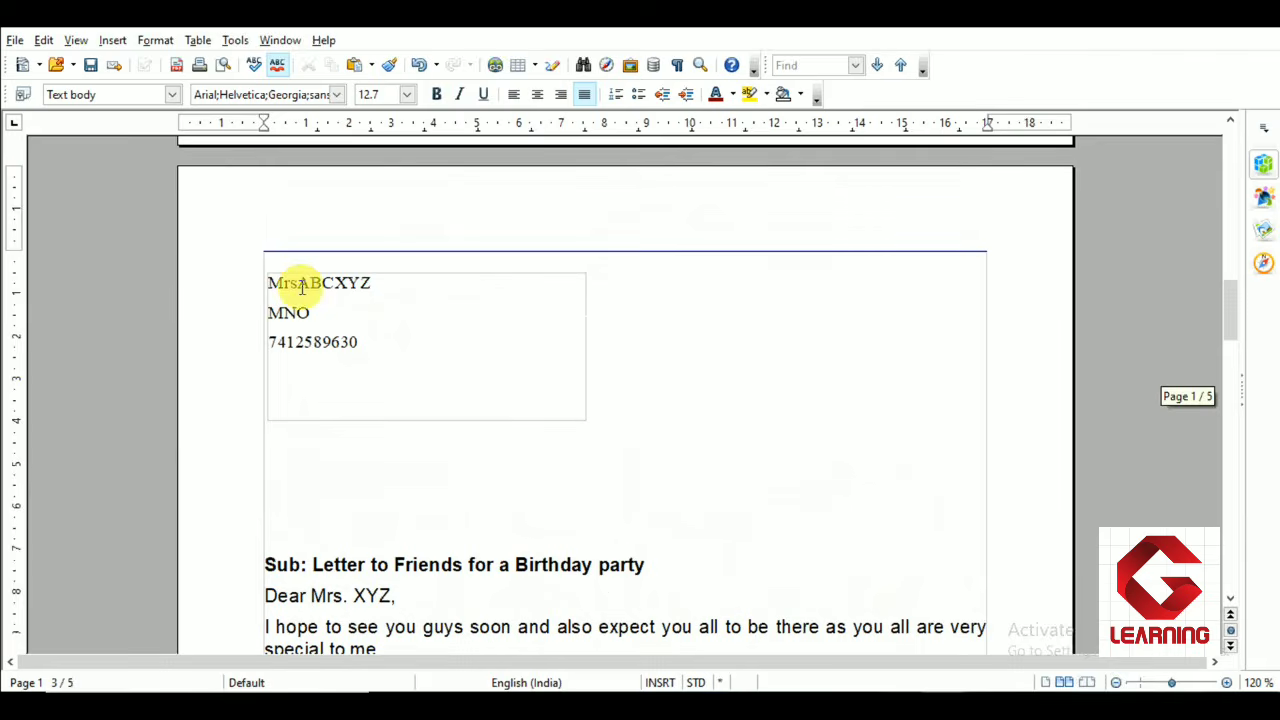
left_click_drag(297, 283, 334, 283)
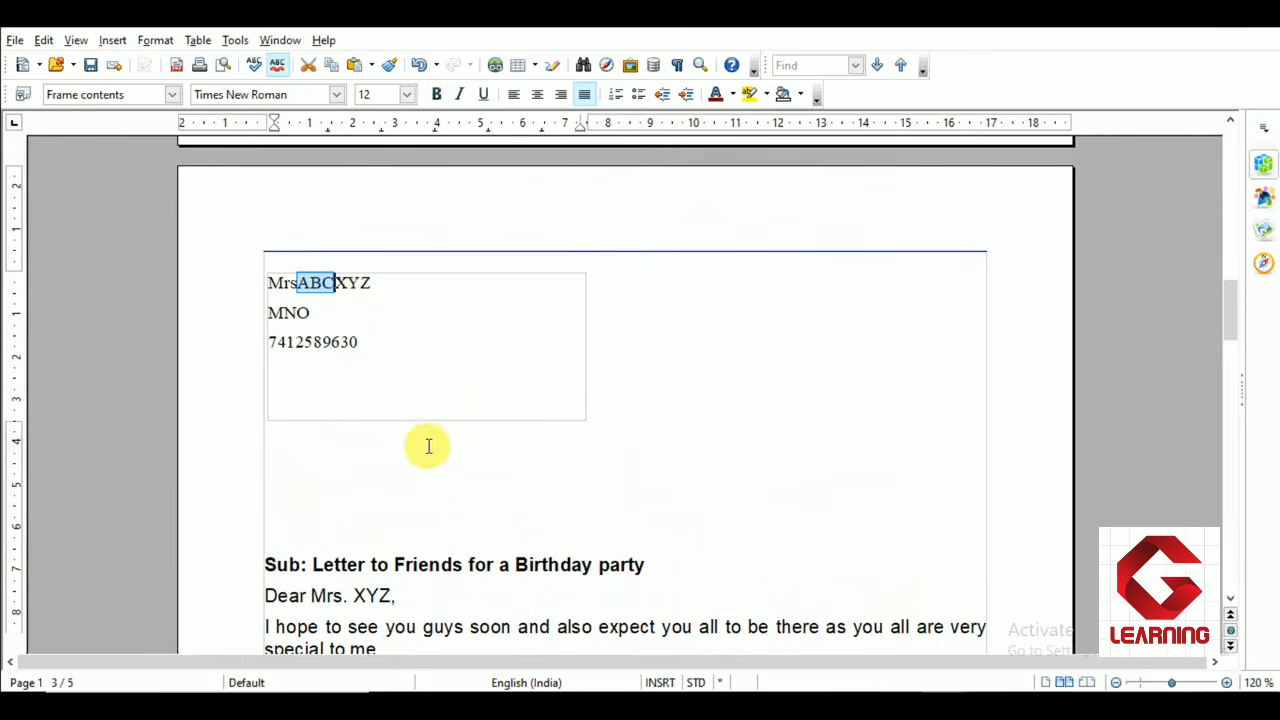
scroll(419, 443, "down", 4)
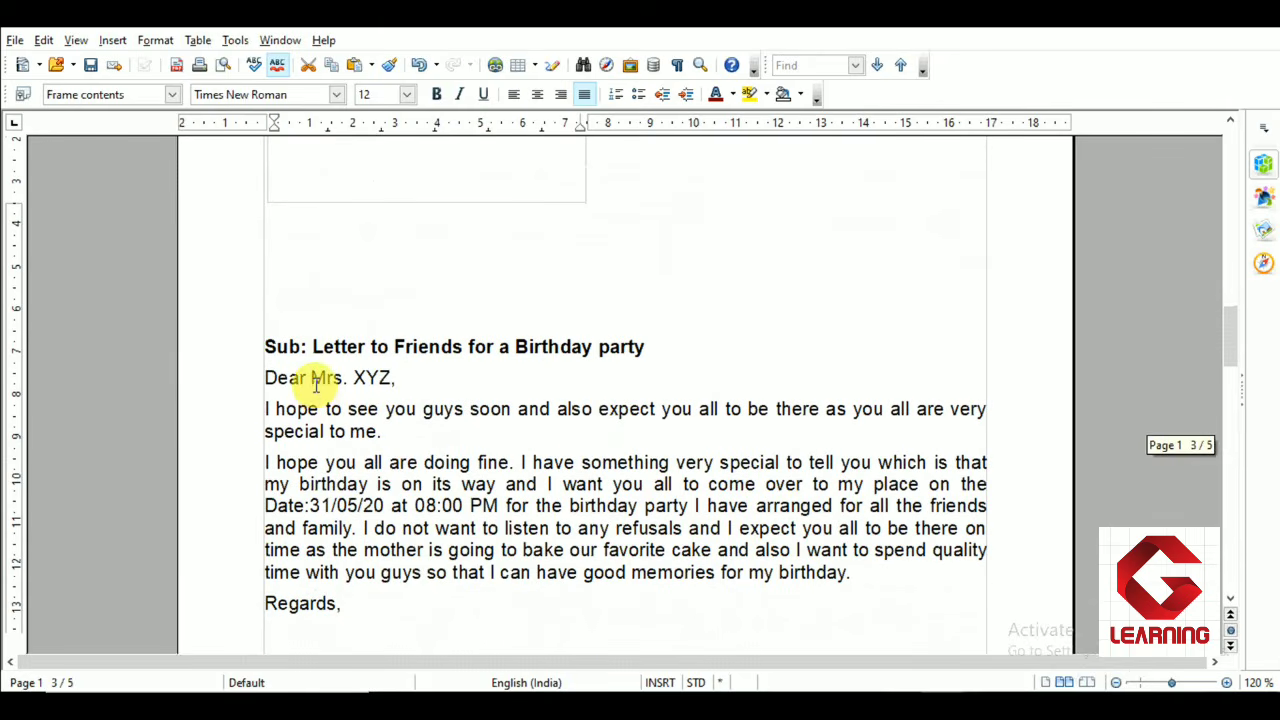
left_click_drag(311, 378, 391, 374)
scroll(529, 460, "up", 11)
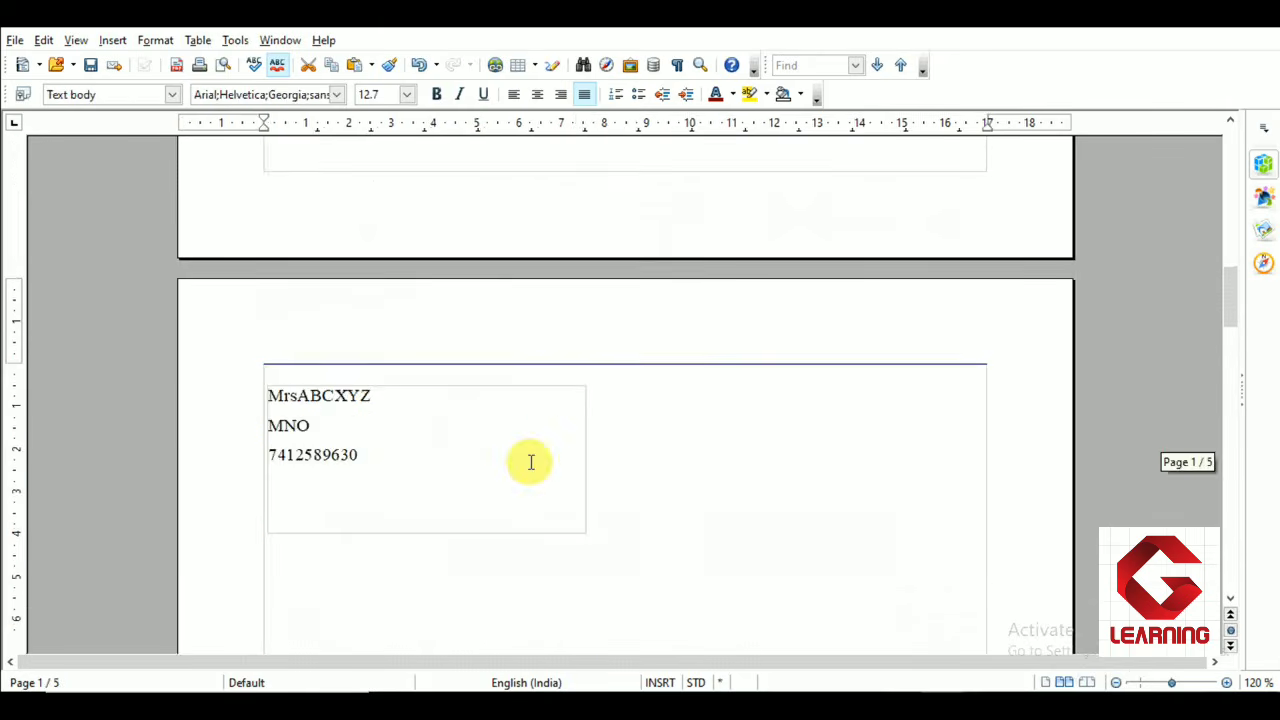
scroll(530, 462, "up", 10)
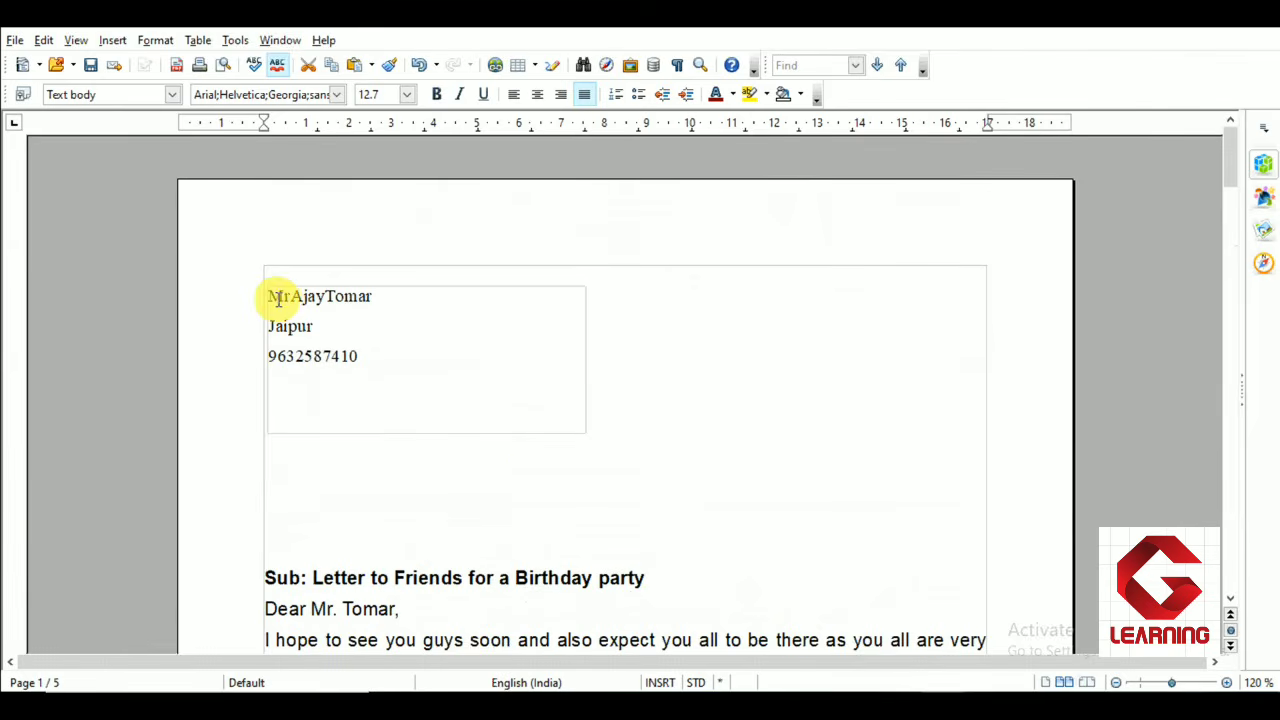
left_click_drag(289, 296, 380, 296)
scroll(365, 380, "down", 5)
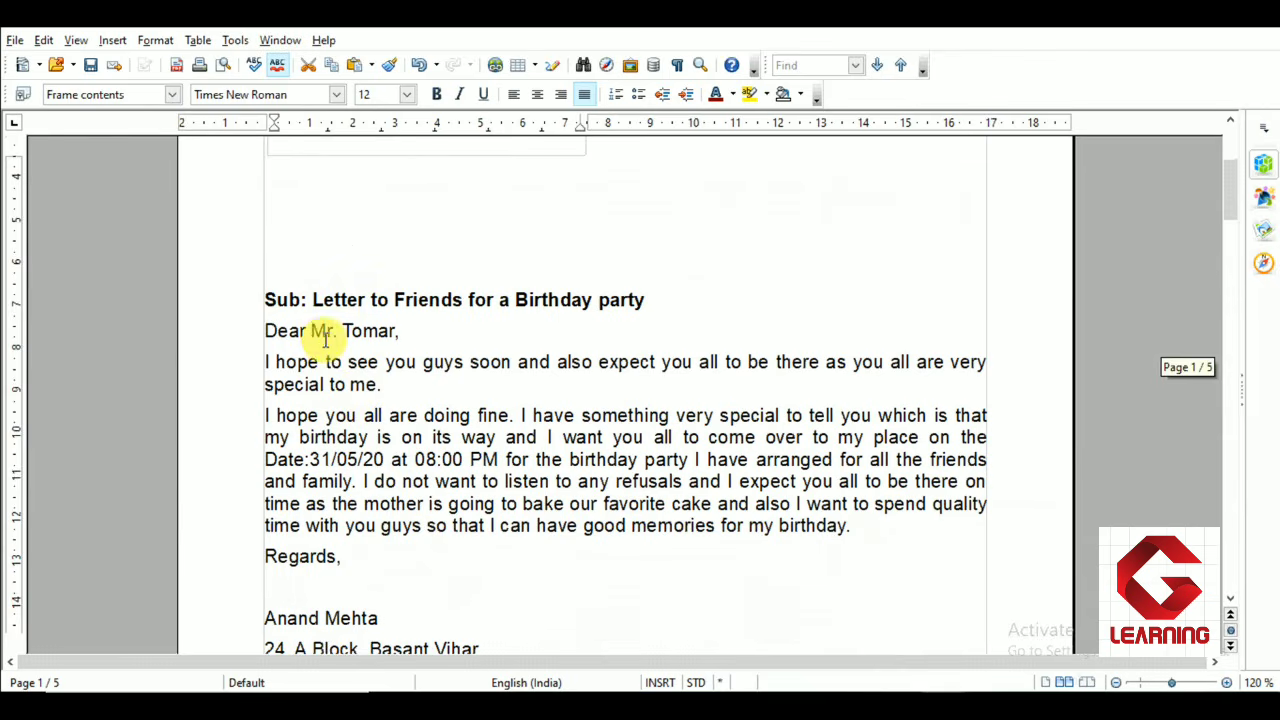
left_click_drag(311, 331, 340, 331)
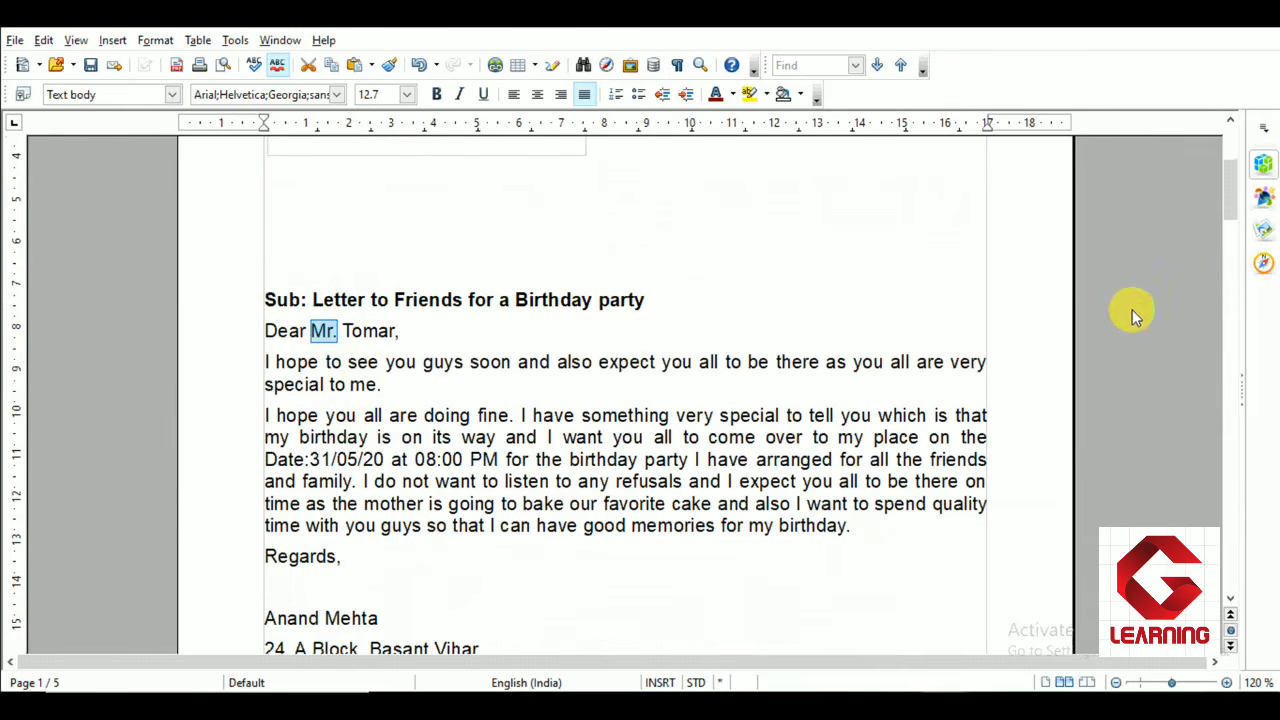
left_click_drag(1230, 202, 1236, 487)
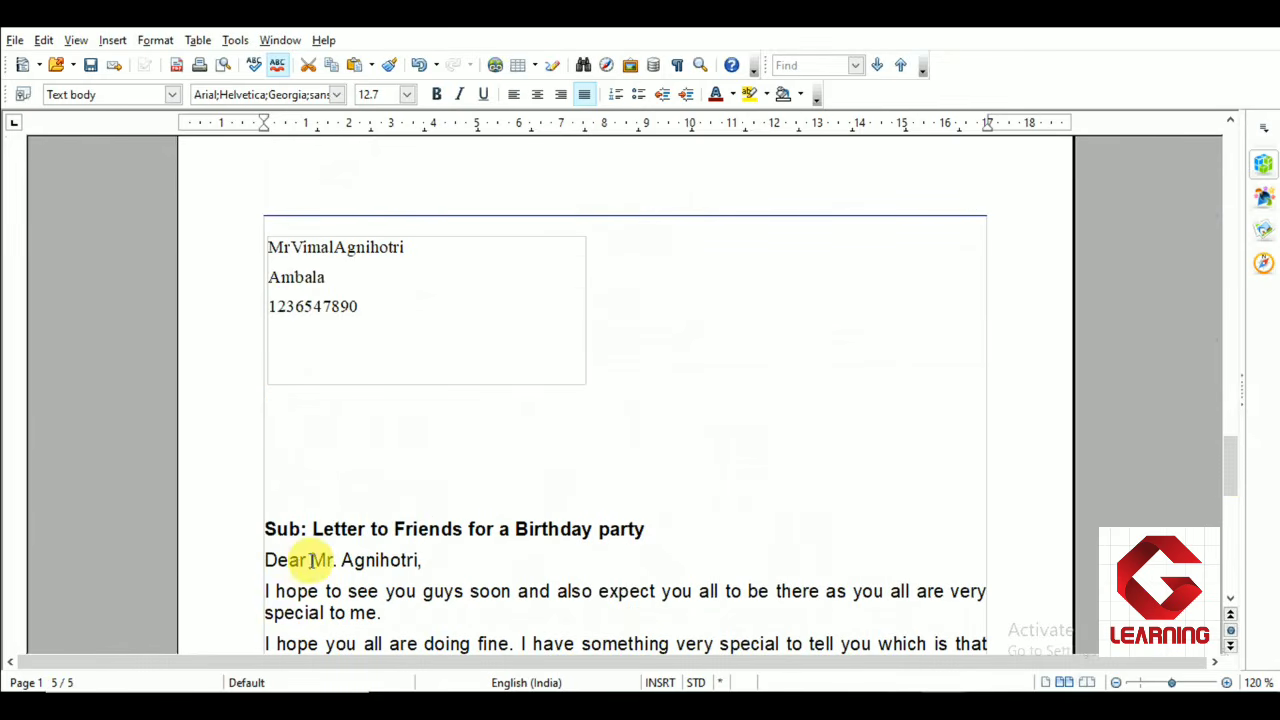
left_click_drag(310, 560, 420, 560)
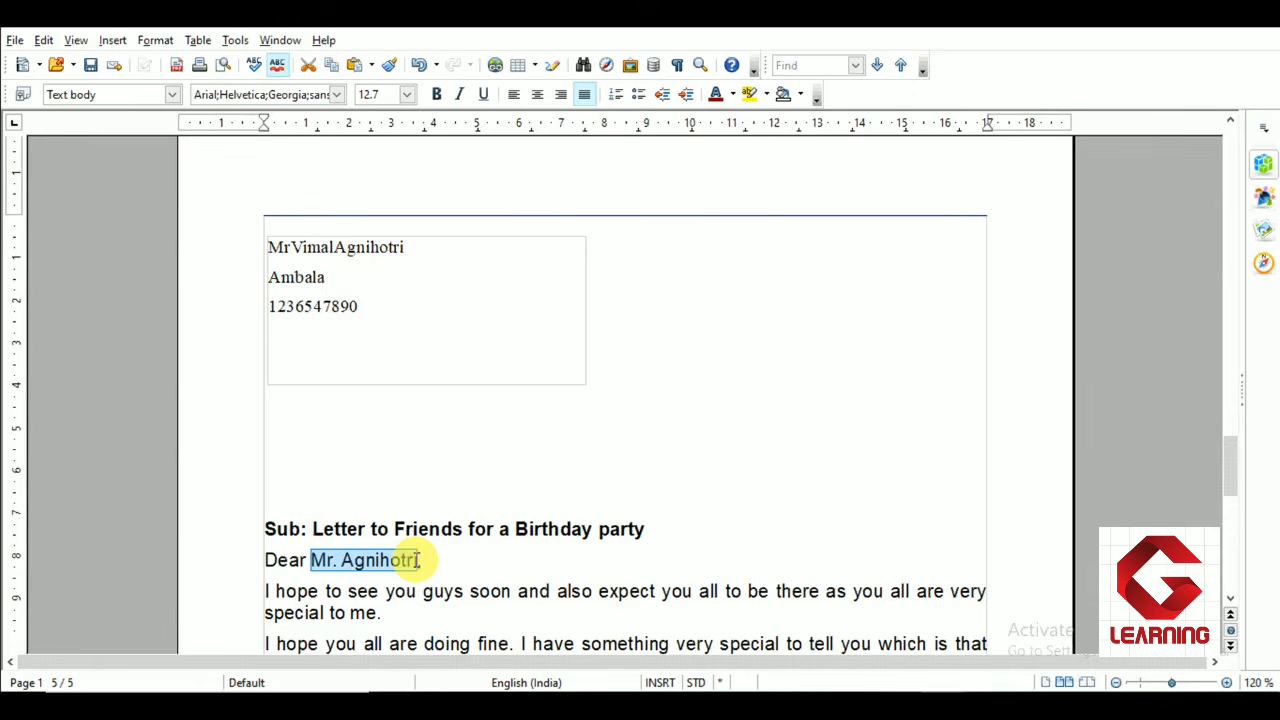
scroll(418, 560, "up", 20)
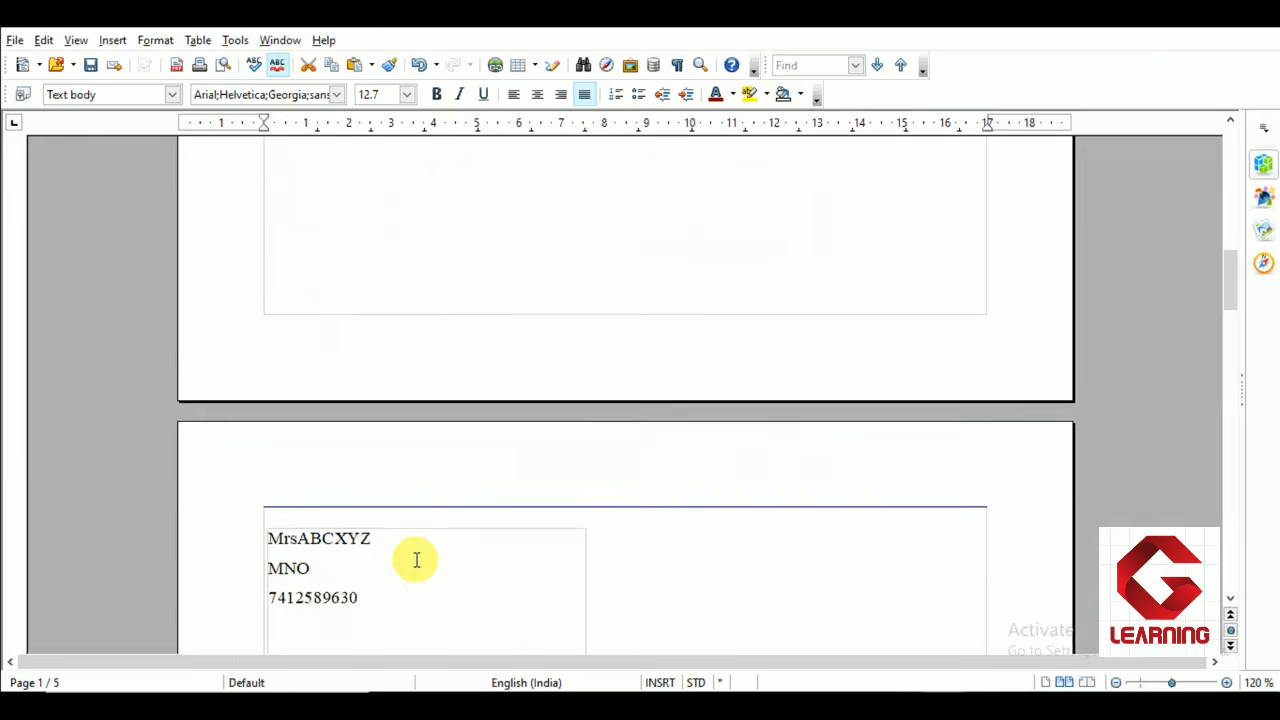
scroll(417, 560, "up", 20)
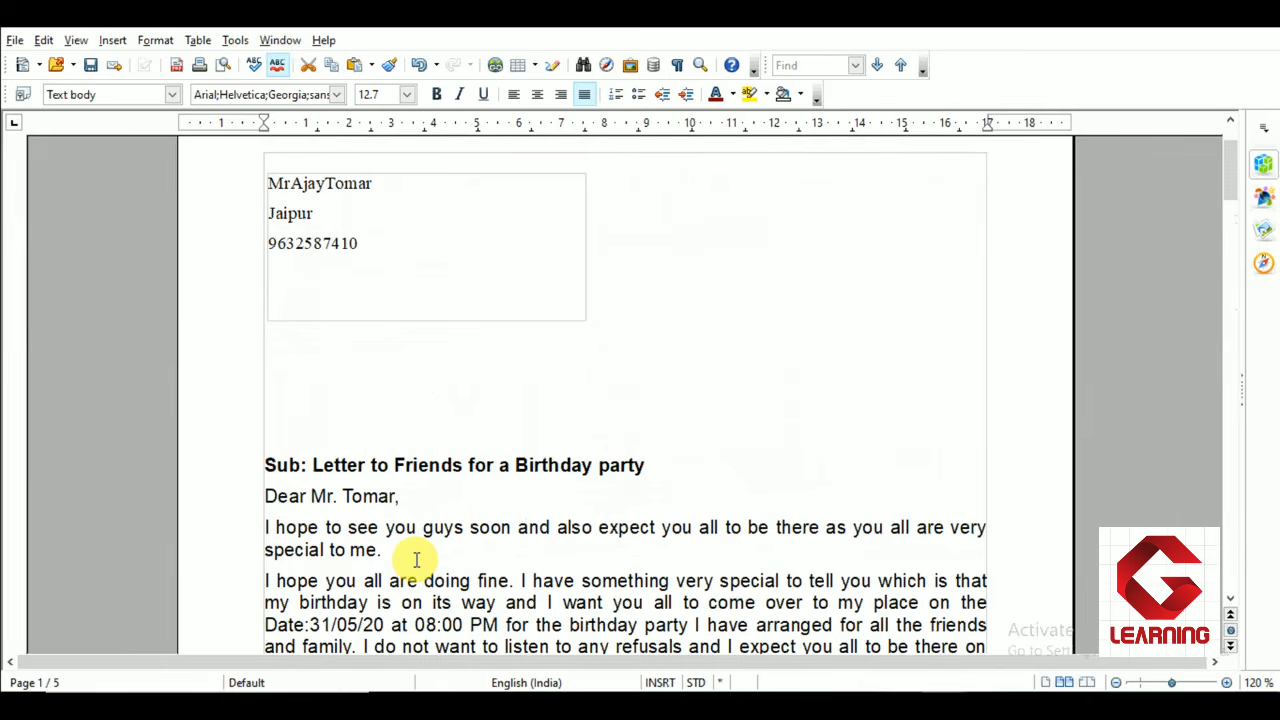